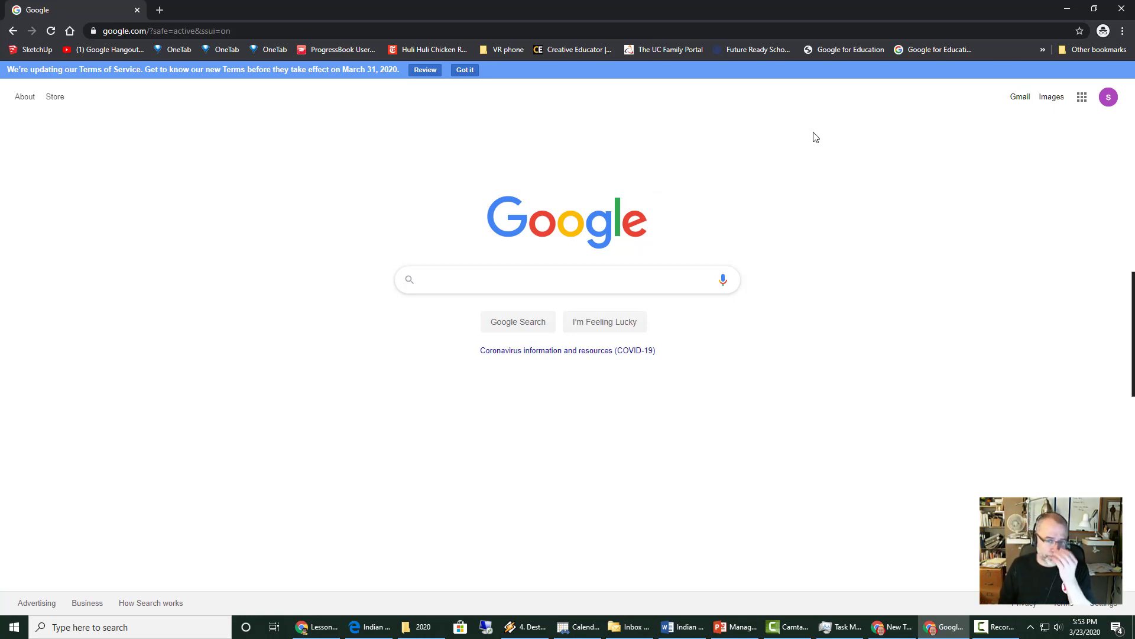
- Search Google for 'calendly' and open the official Calendly appointment scheduling website
click(158, 33)
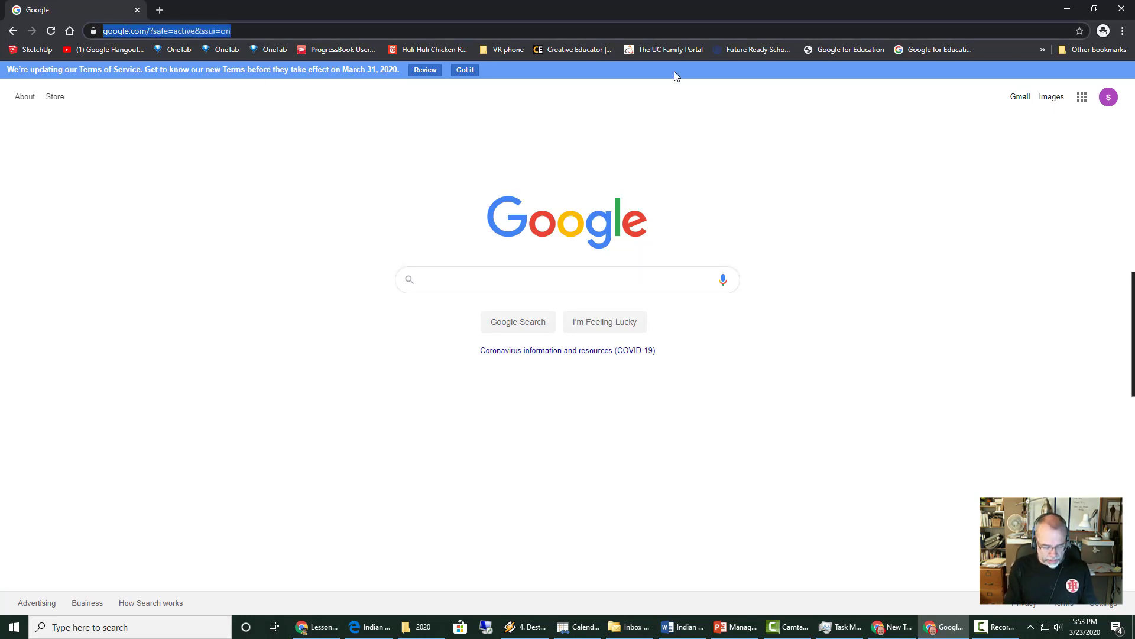
text(calendly)
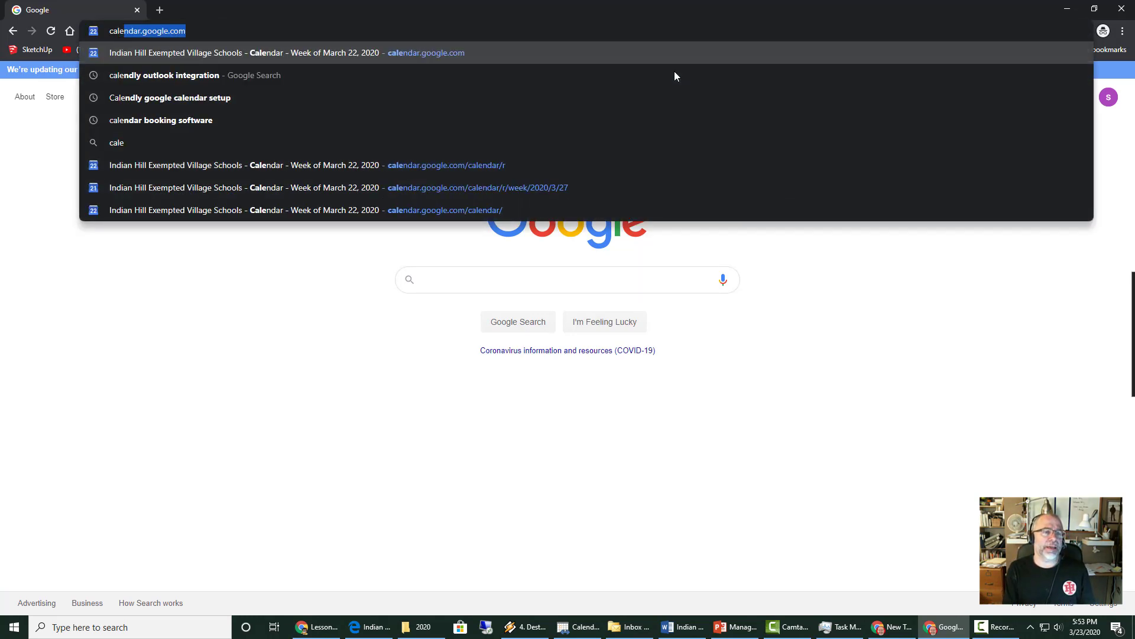
key(Delete)
key(Return)
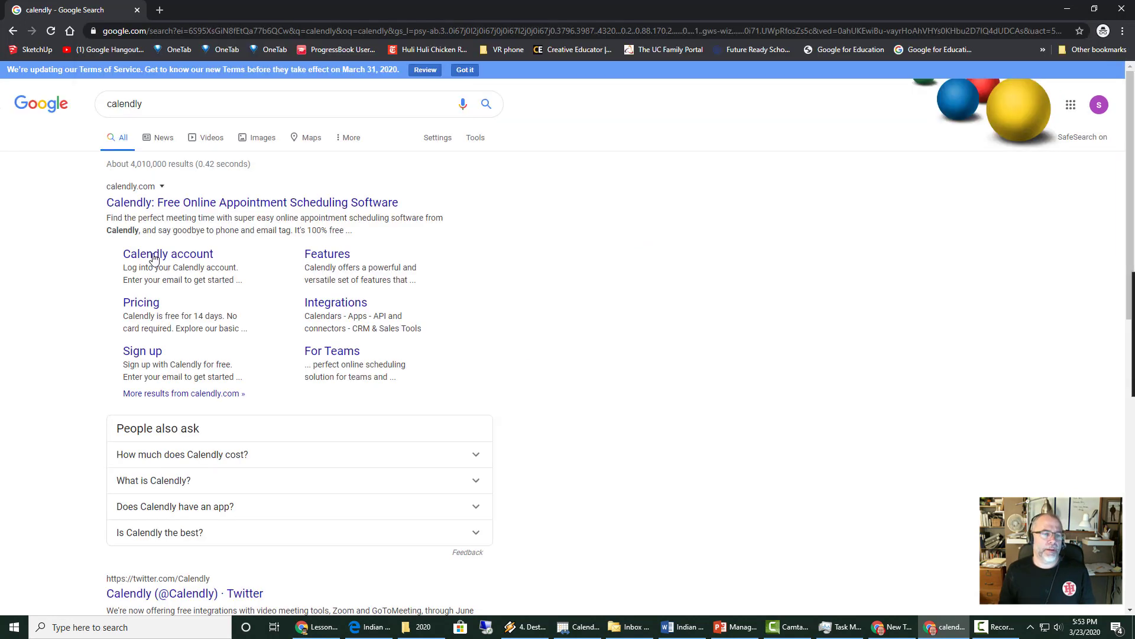
click(138, 207)
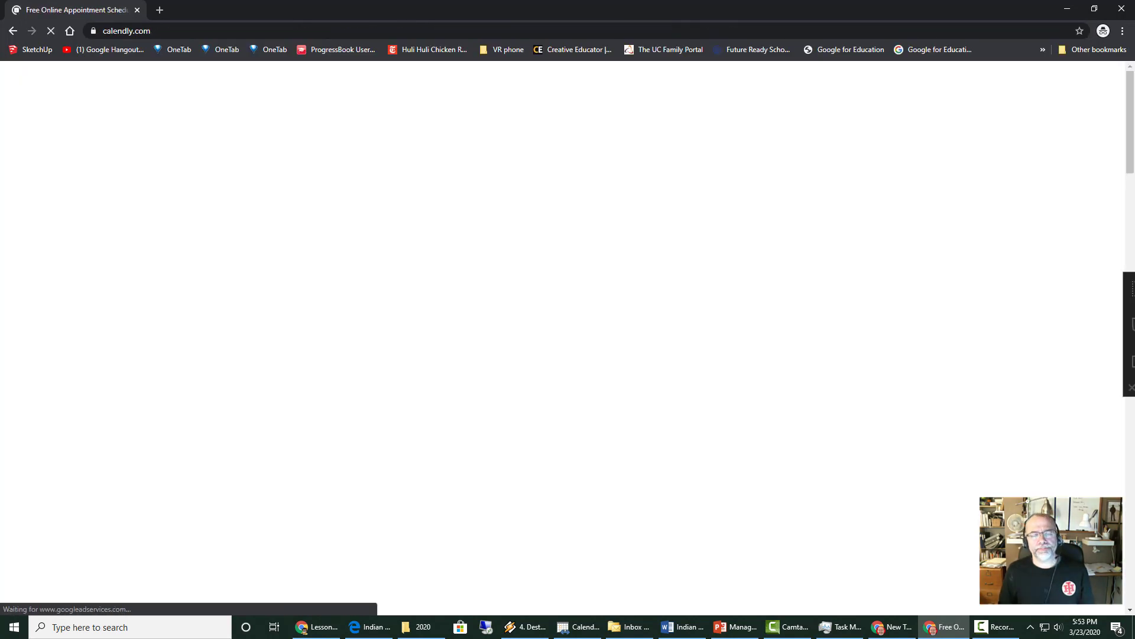
- Sign up for Calendly with the school Google account and allow Google Calendar access
click(404, 325)
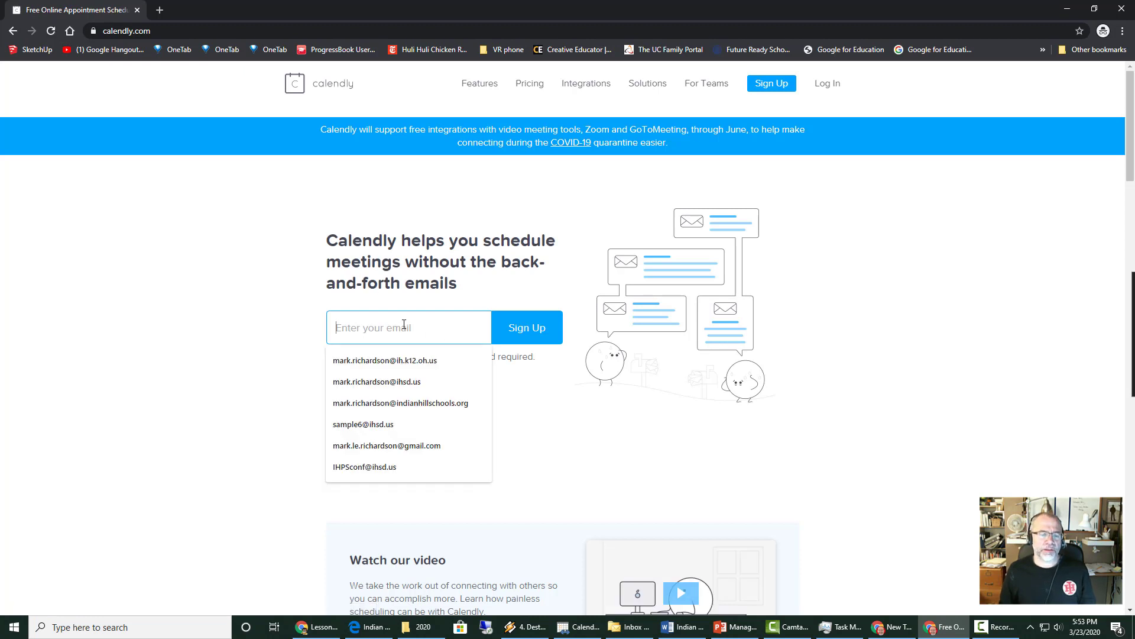
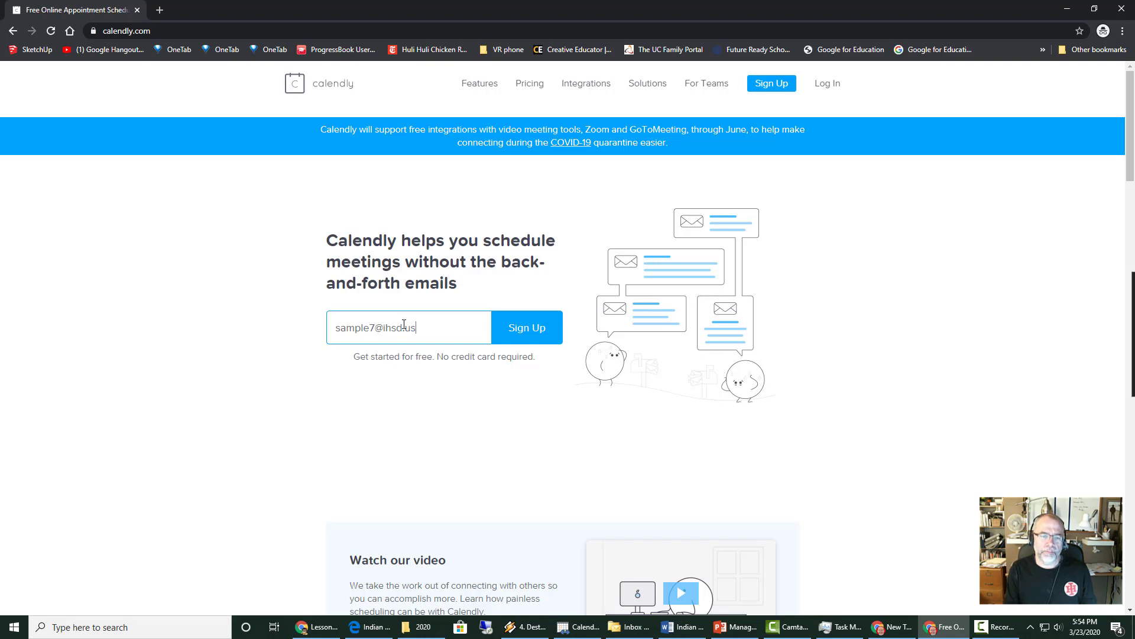
key(Return)
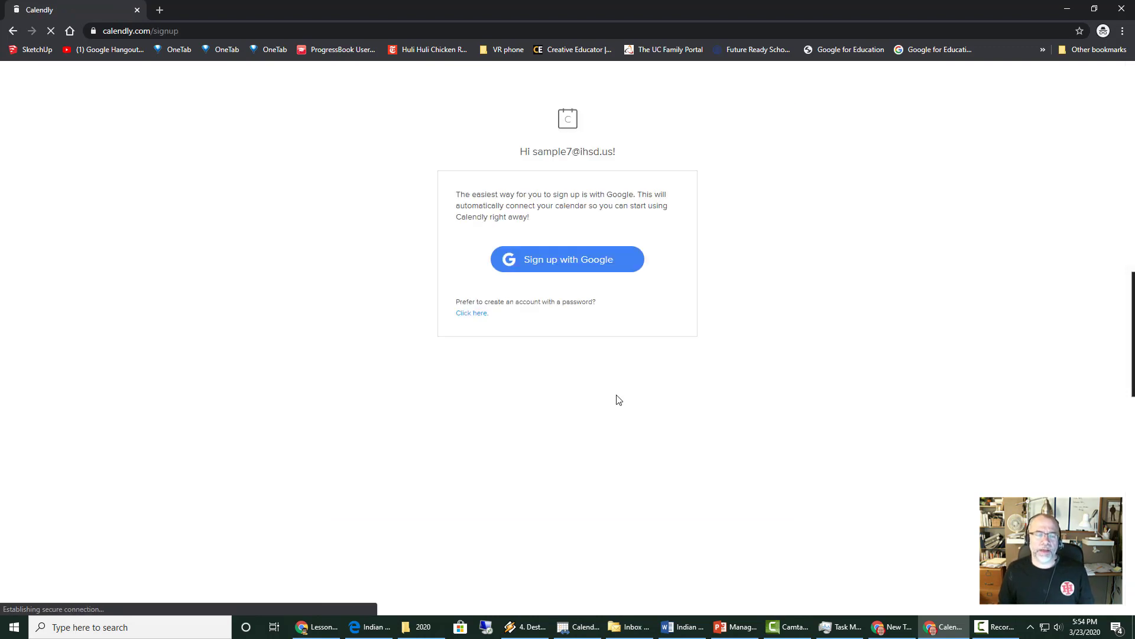
click(560, 261)
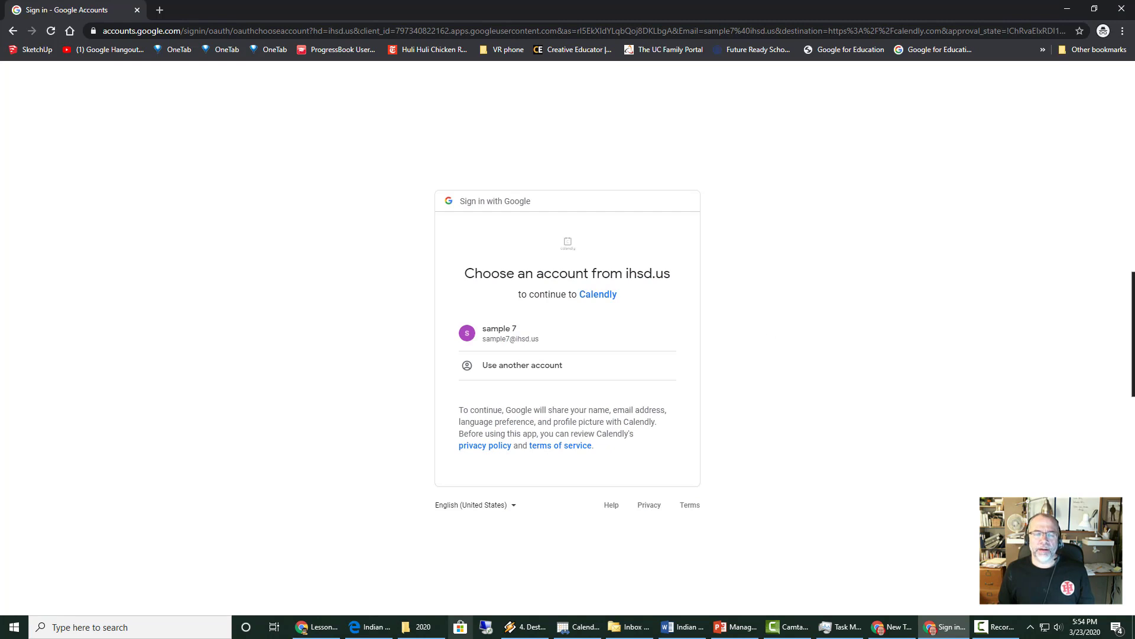
click(524, 336)
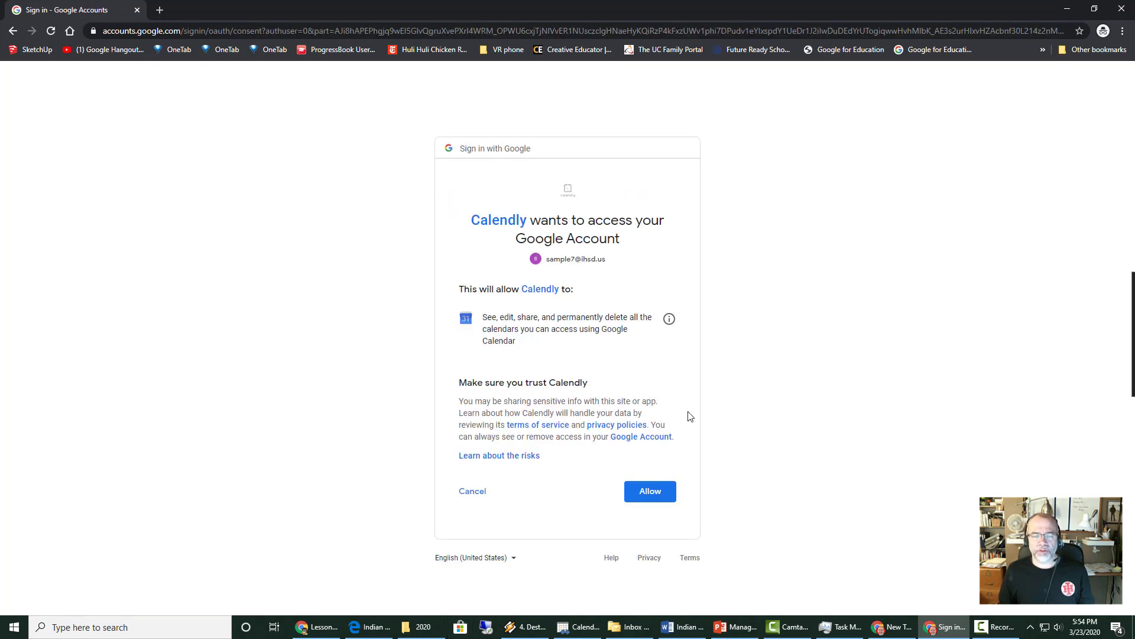
click(650, 492)
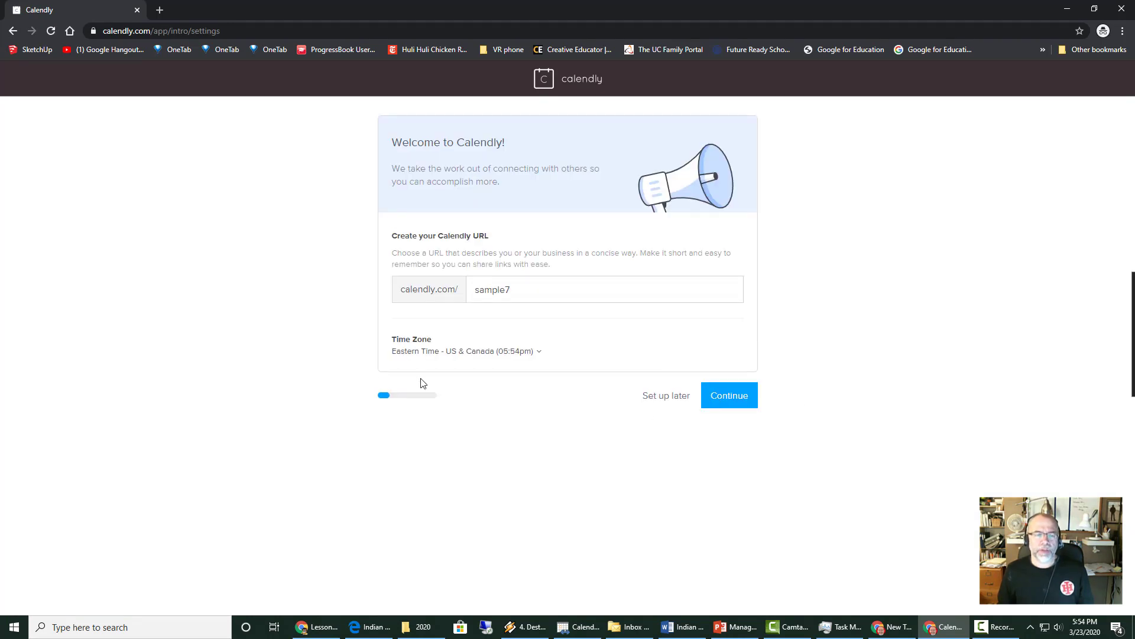
- Accept the default URL, calendar and weekday hours, pick Education as the role, and finish onboarding
click(744, 401)
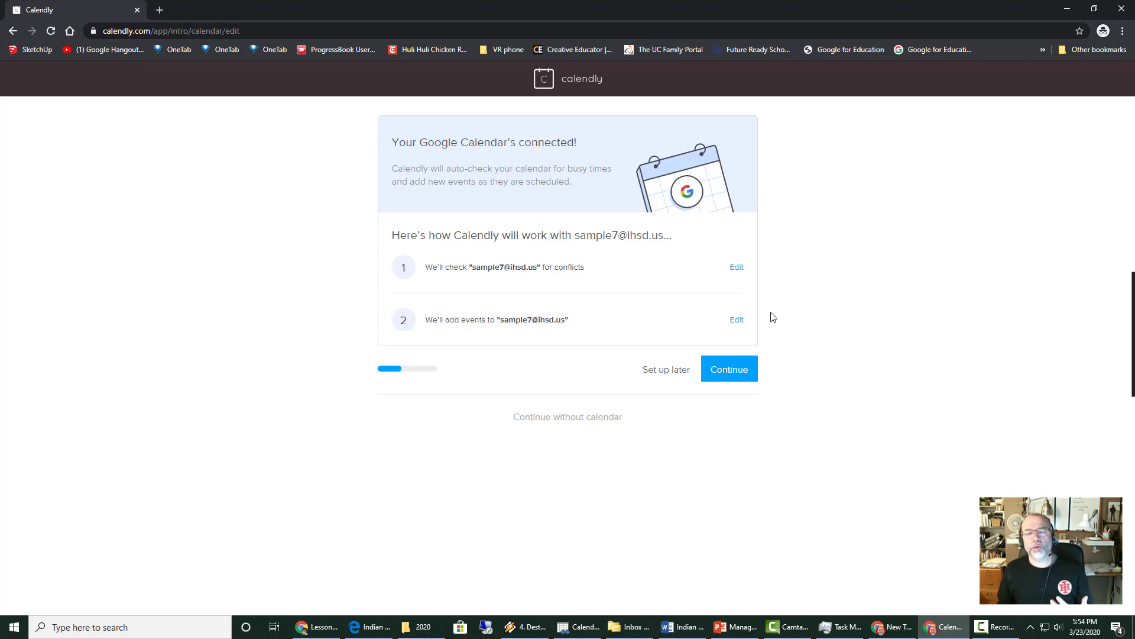
click(731, 372)
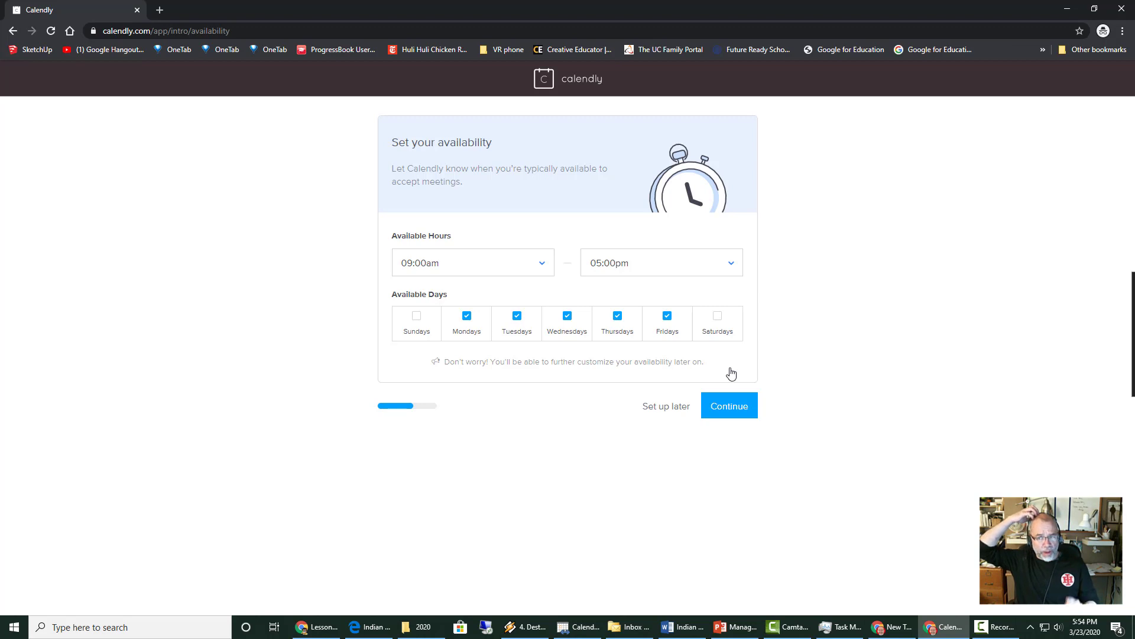
click(731, 406)
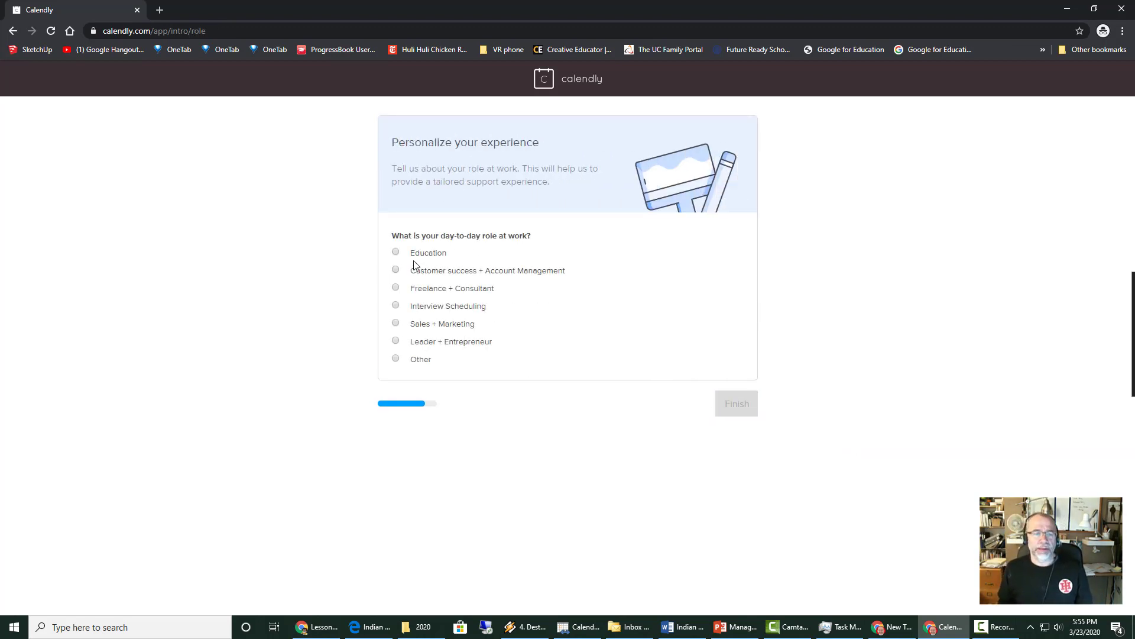
click(396, 252)
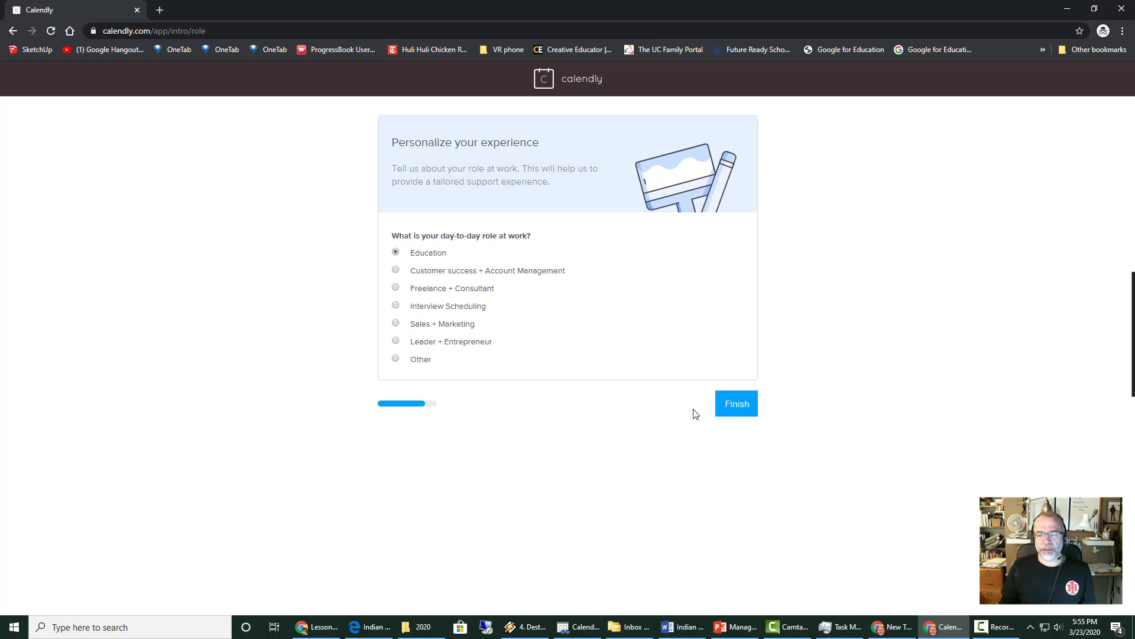
click(746, 405)
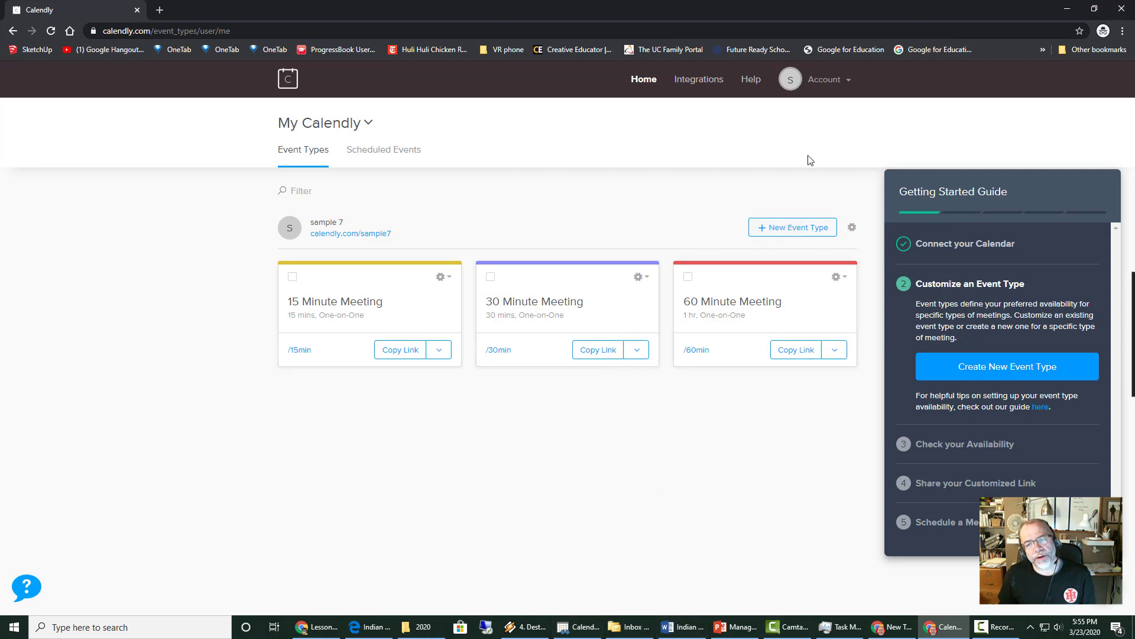
- Start a new One-on-One event type named 'Richardson Conference'
click(768, 227)
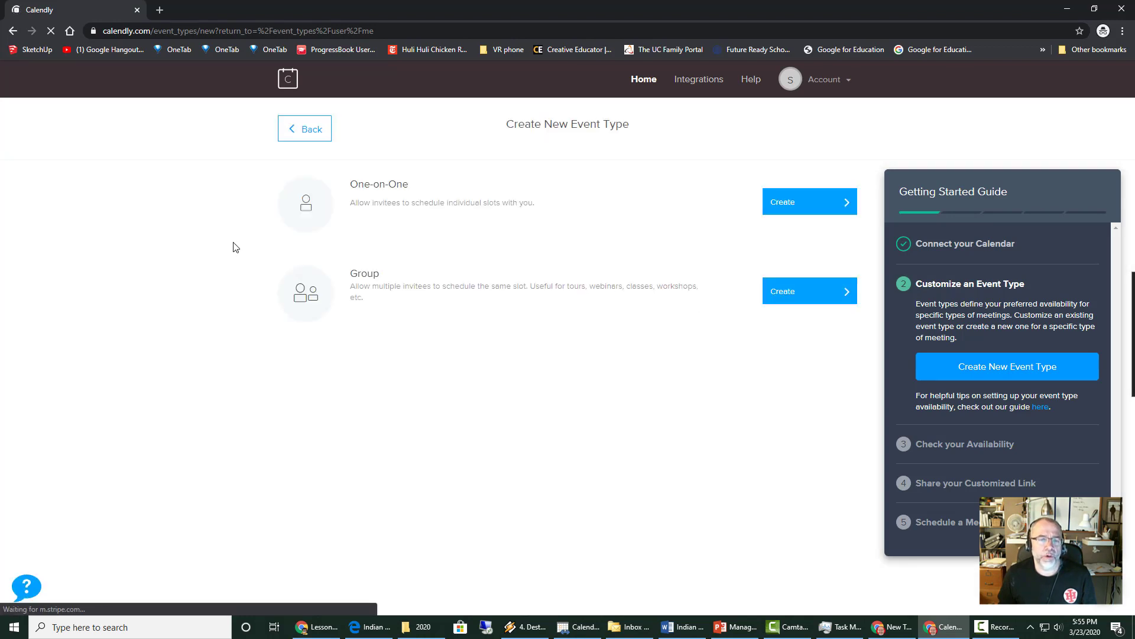
click(818, 202)
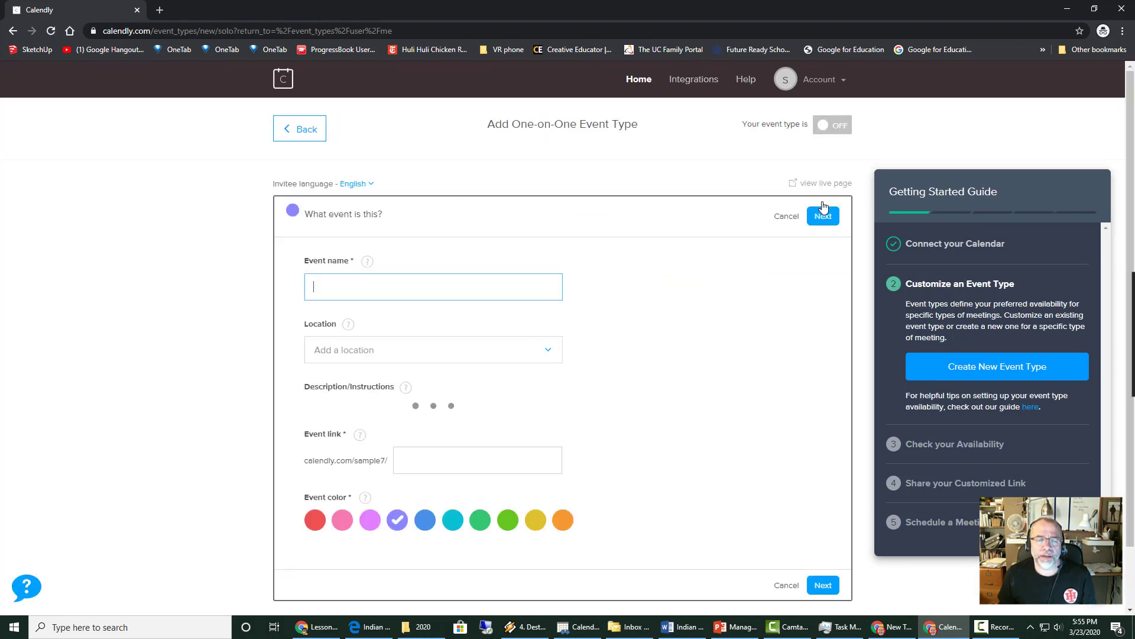
text(Ri)
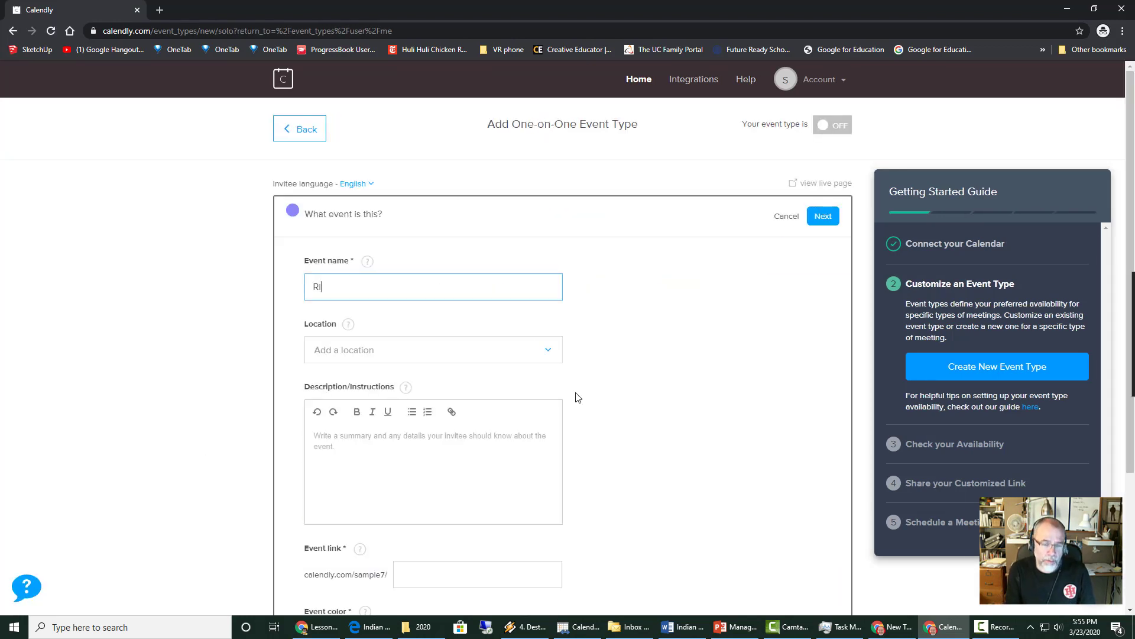
text(chardosn)
key(BackSpace)
key(BackSpace)
key(BackSpace)
key(BackSpace)
key(BackSpace)
text(rdson)
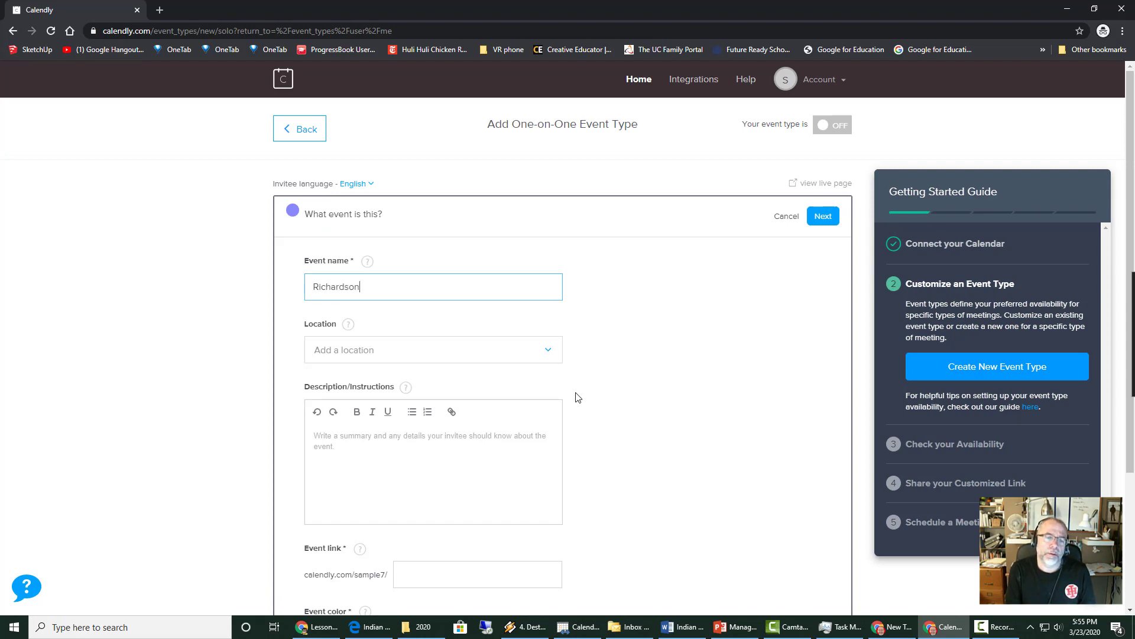
text( Conference)
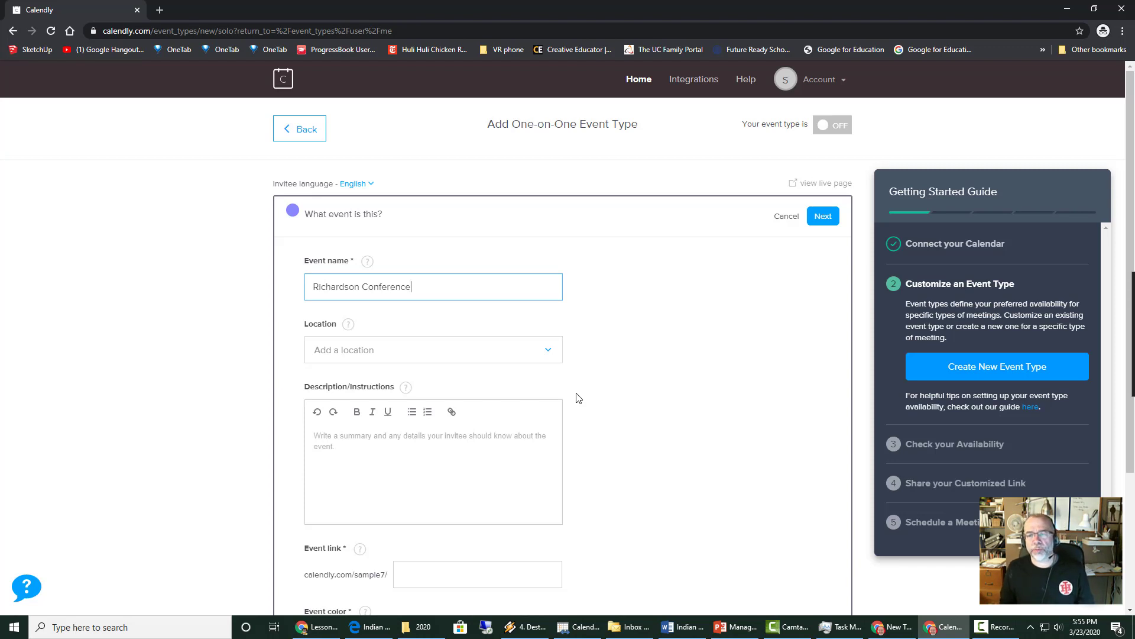
- Fill the event link as richardson-conference and save the event details
scroll(702, 459, down, 3)
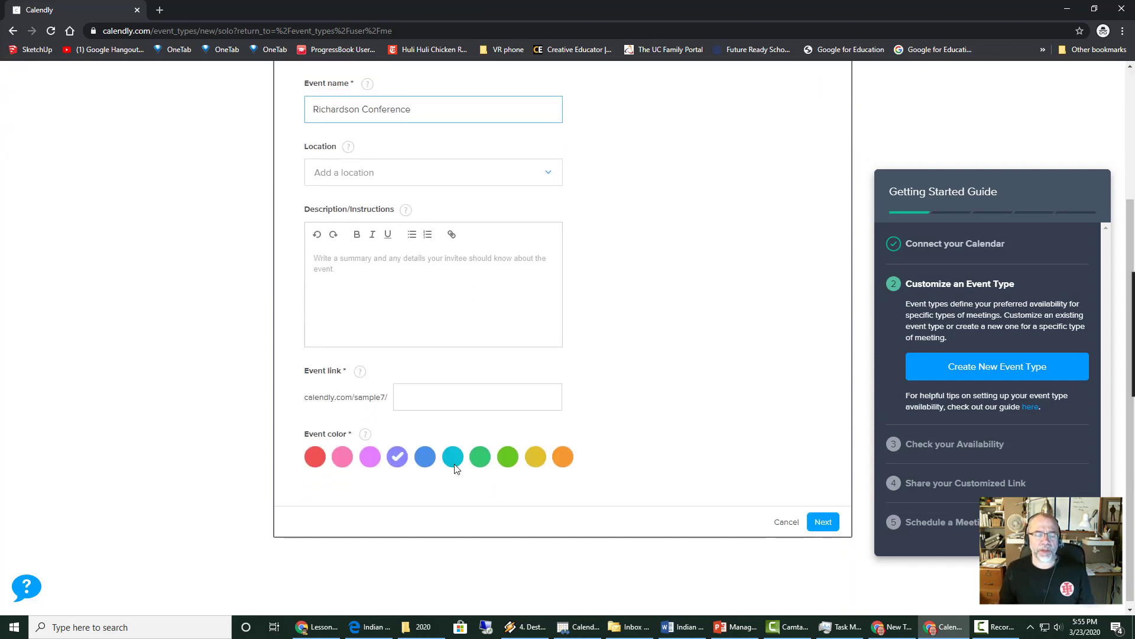
scroll(532, 426, up, 3)
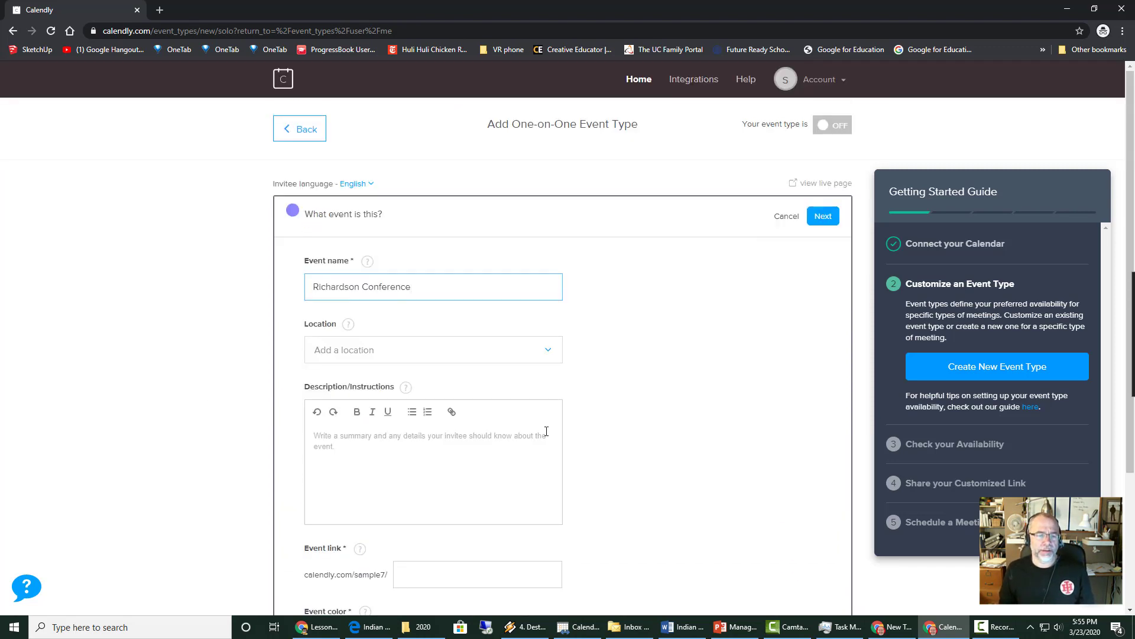
scroll(464, 483, down, 3)
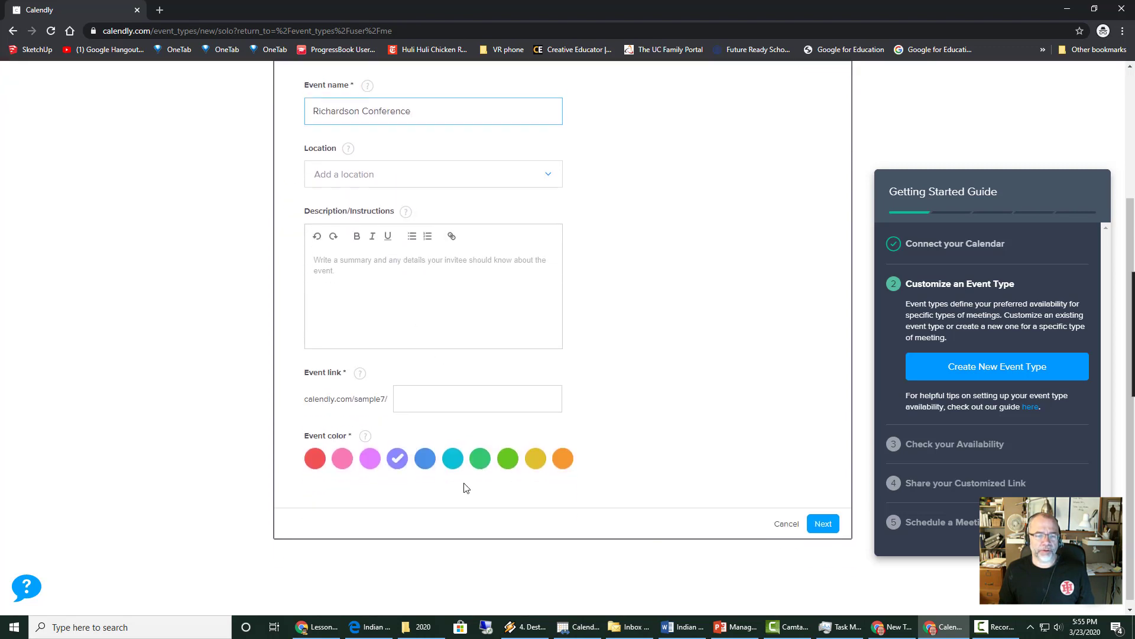
scroll(424, 456, up, 1)
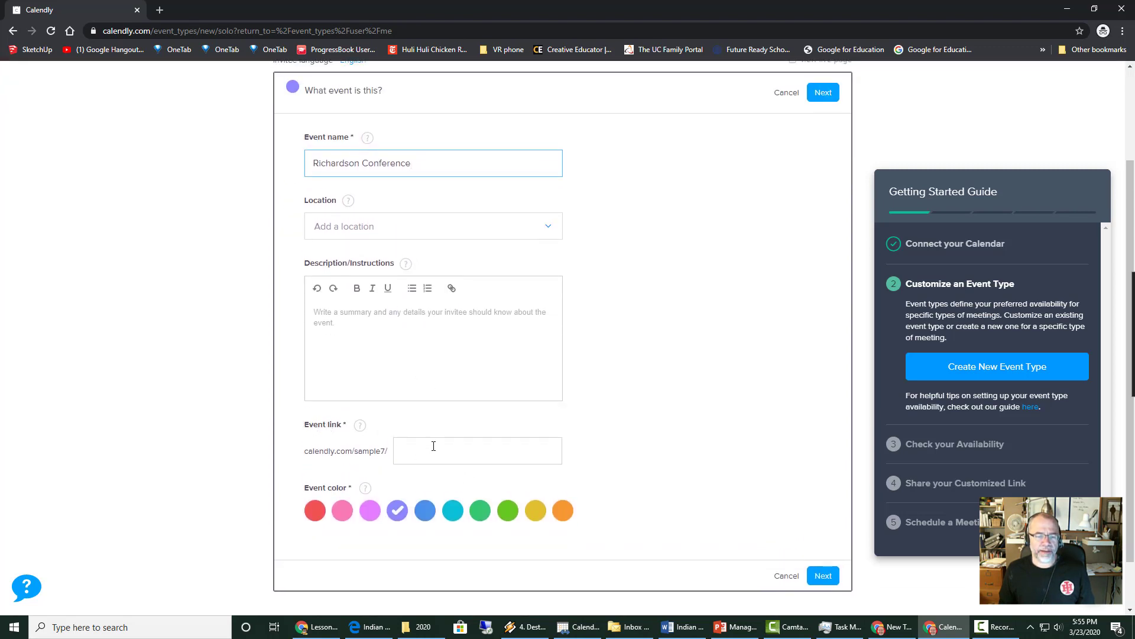
click(433, 447)
scroll(515, 468, up, 2)
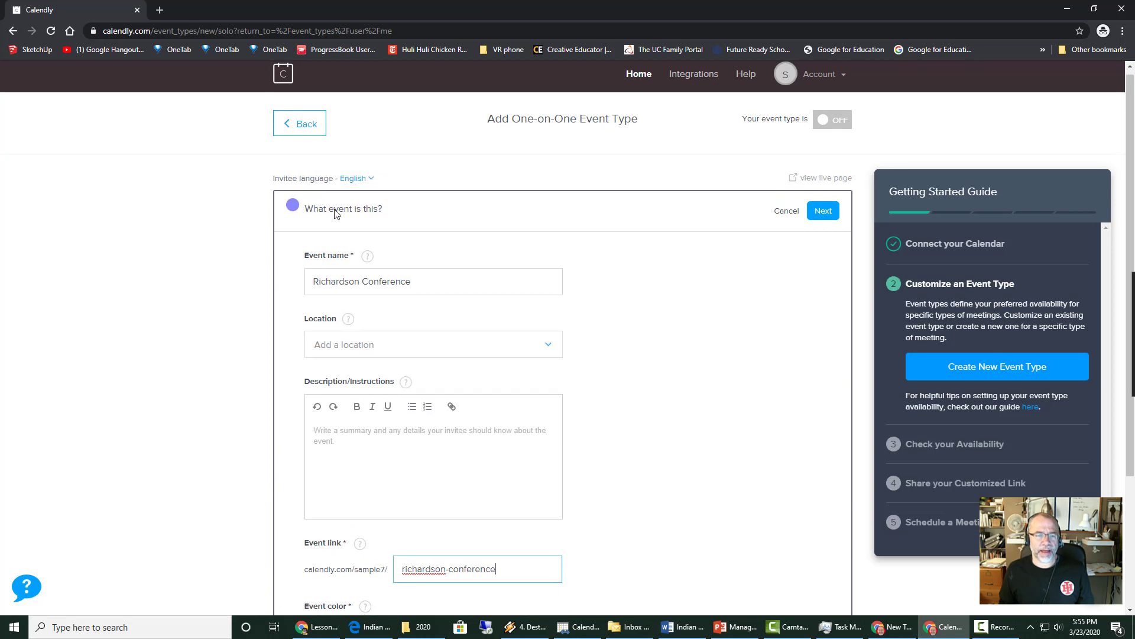
scroll(793, 348, down, 3)
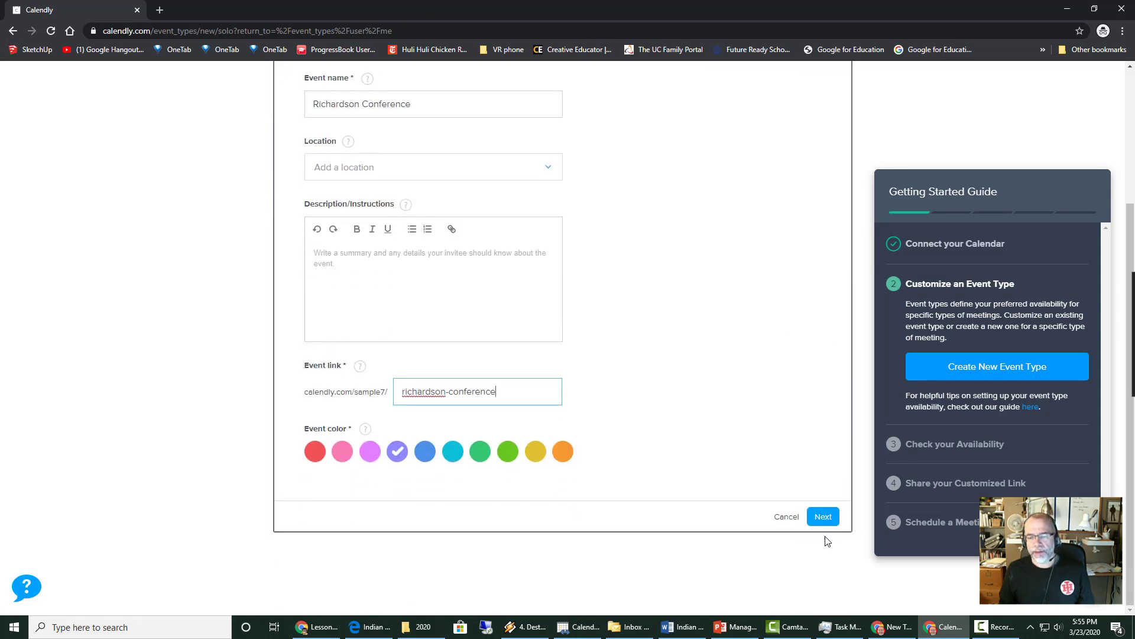
click(822, 517)
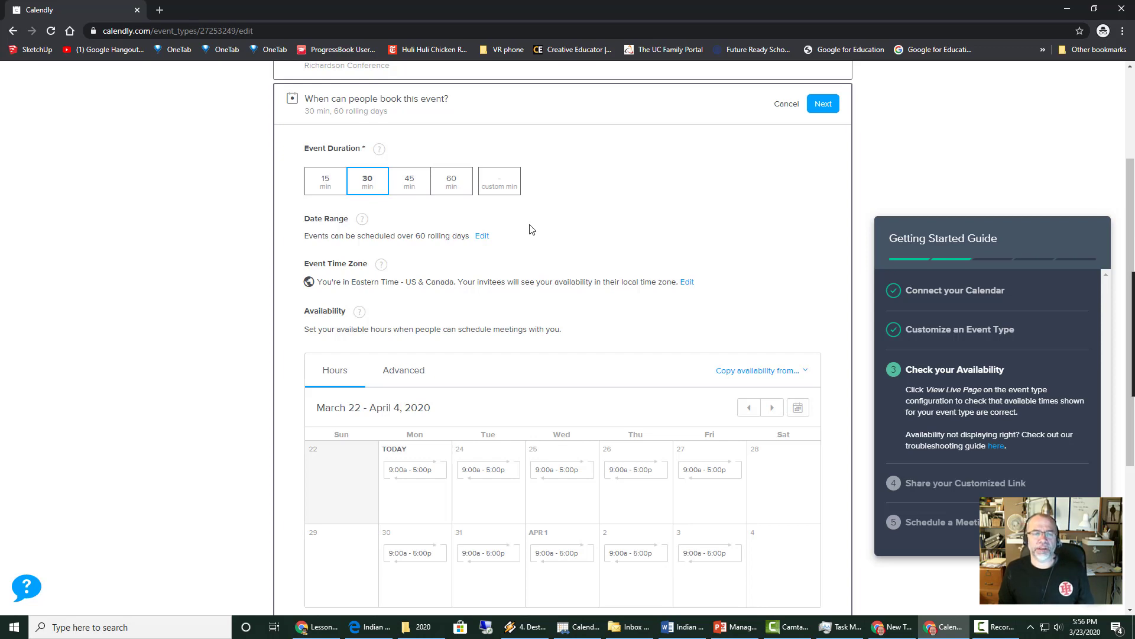
- Give the event a 10-minute custom duration and a booking range of April 6 – May 29, 2020
click(506, 187)
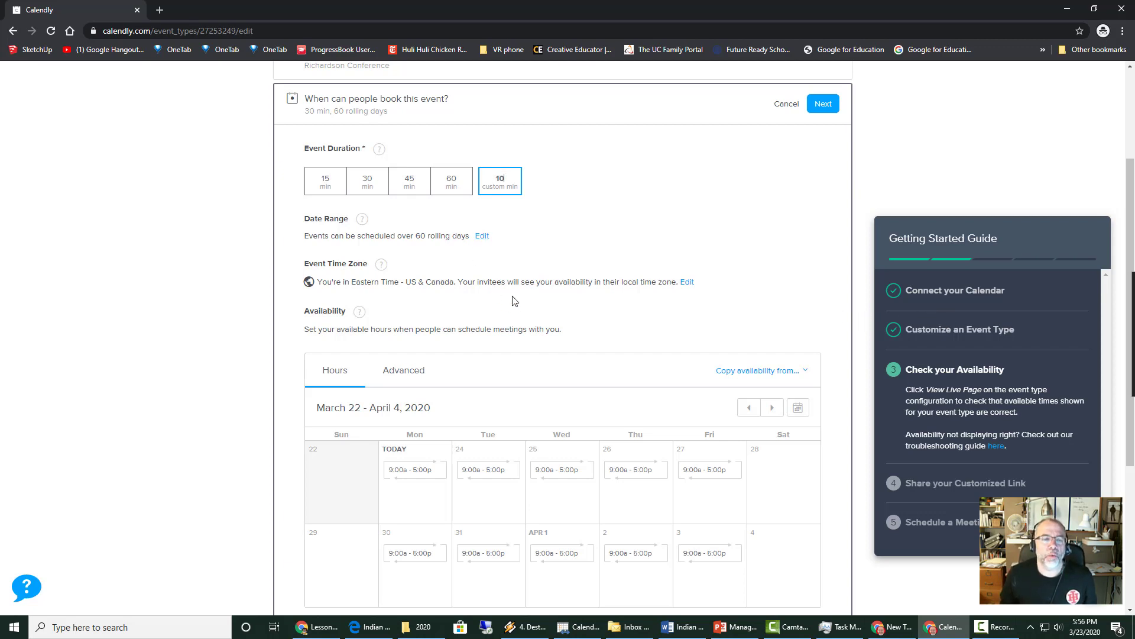
click(481, 237)
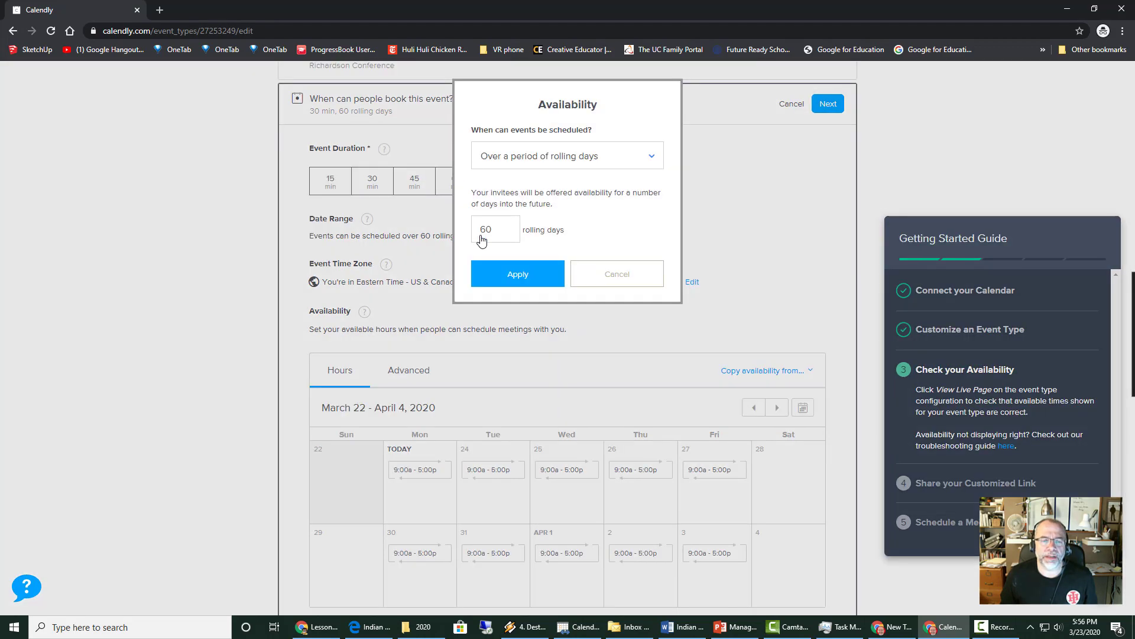
click(632, 167)
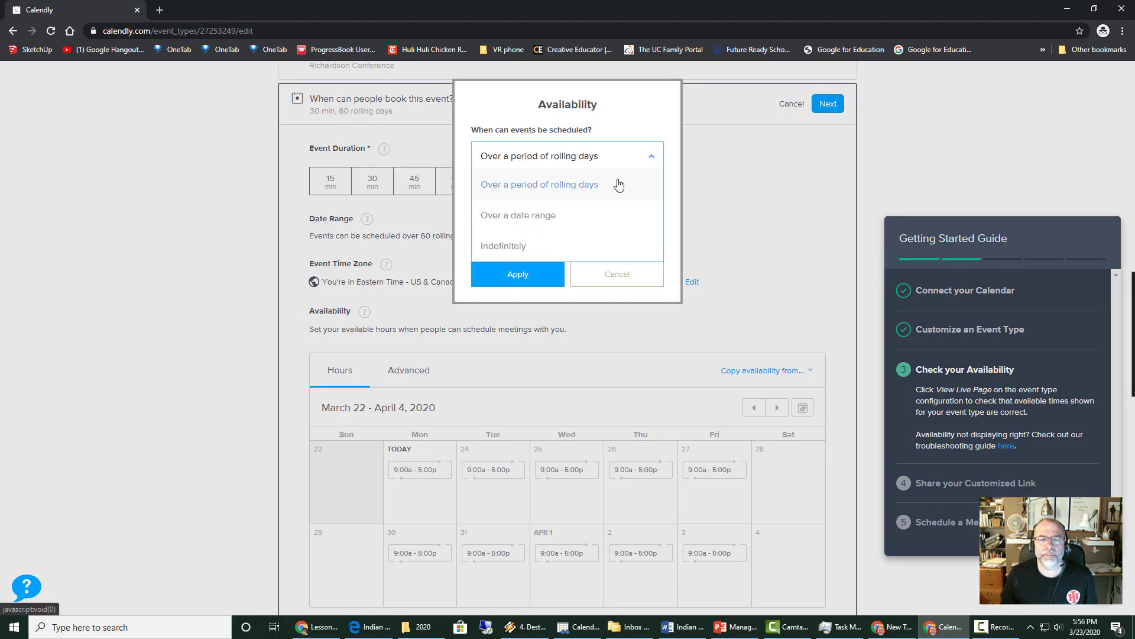
click(512, 220)
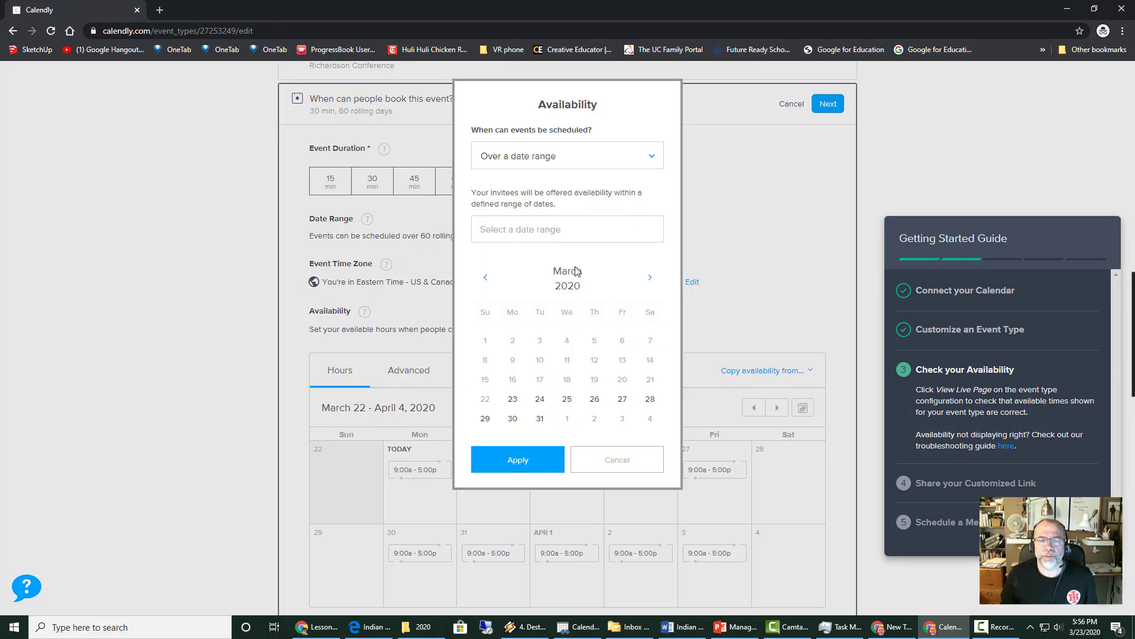
click(650, 277)
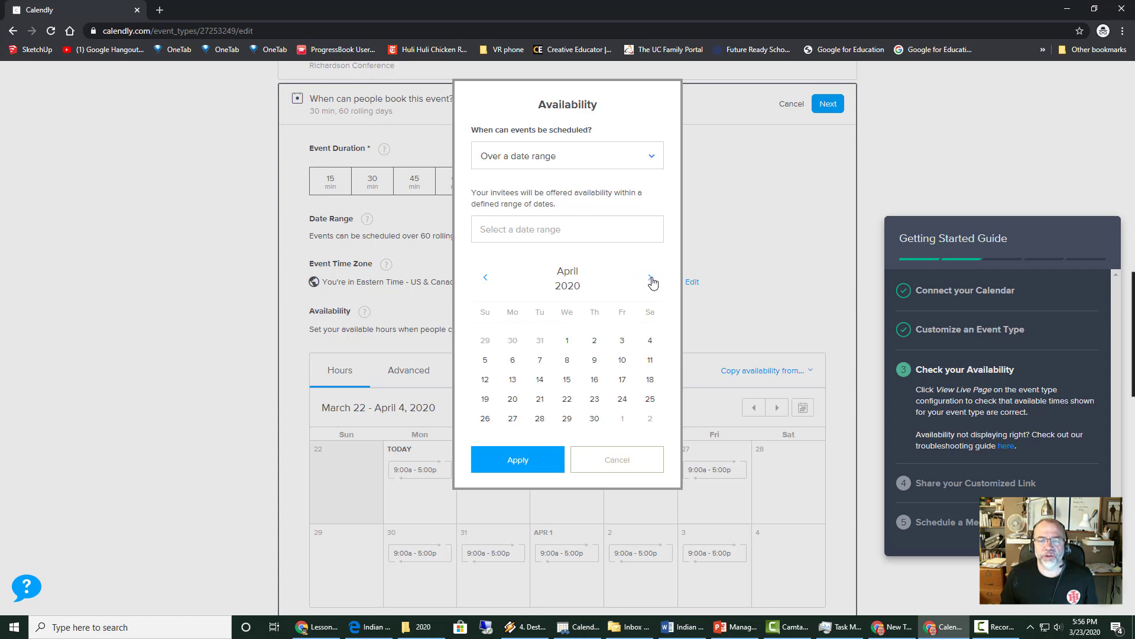
click(513, 362)
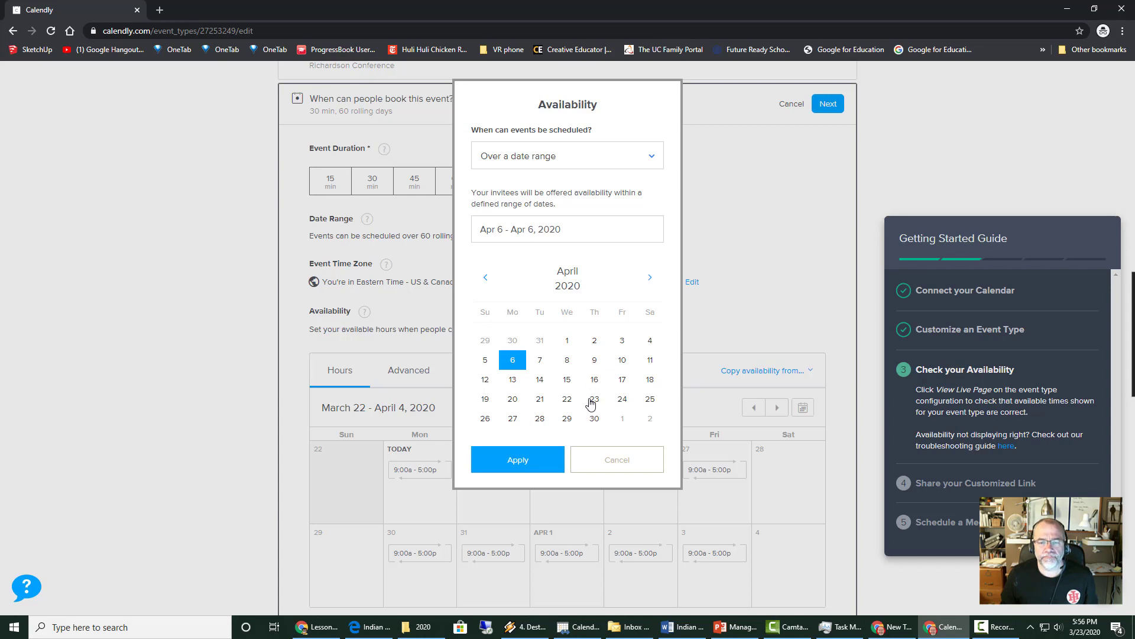
click(529, 231)
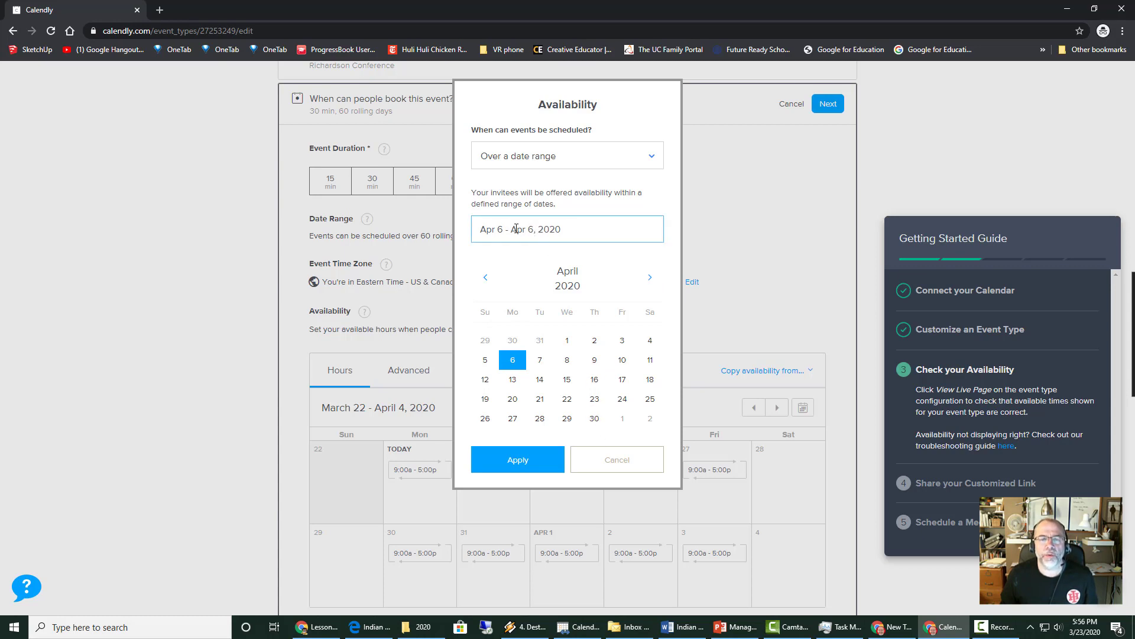
drag(511, 229, 533, 230)
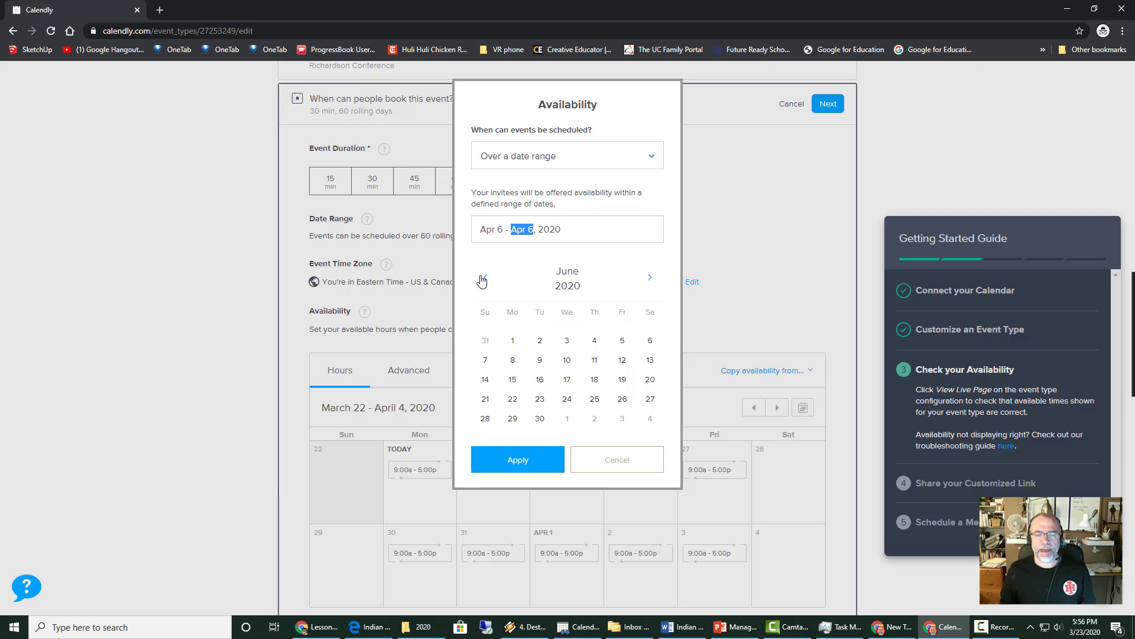
click(484, 278)
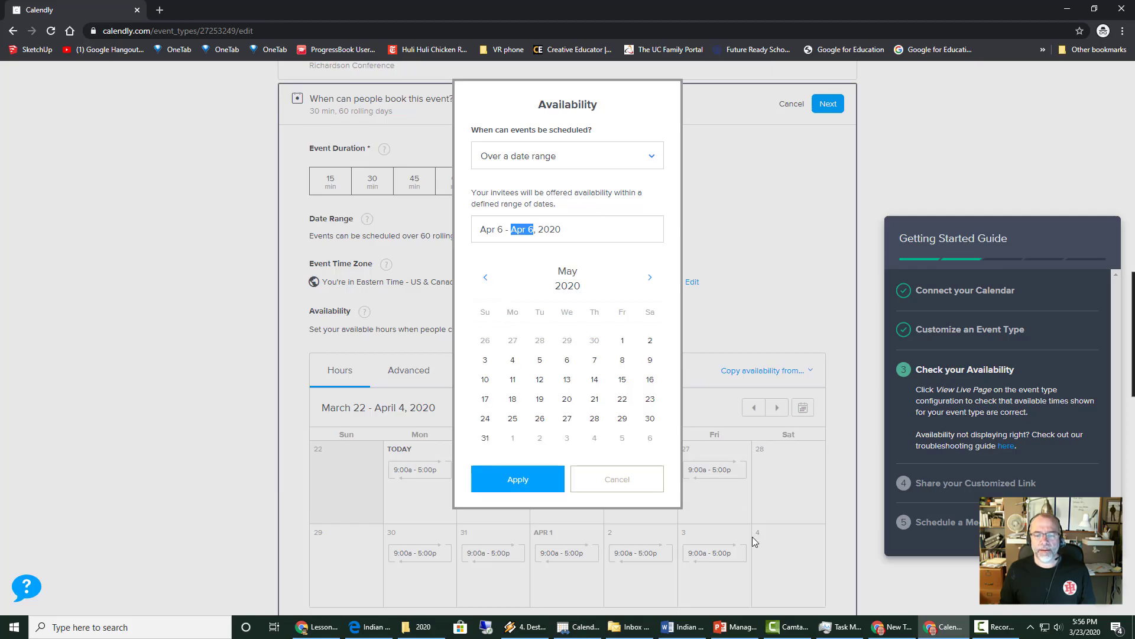
click(622, 419)
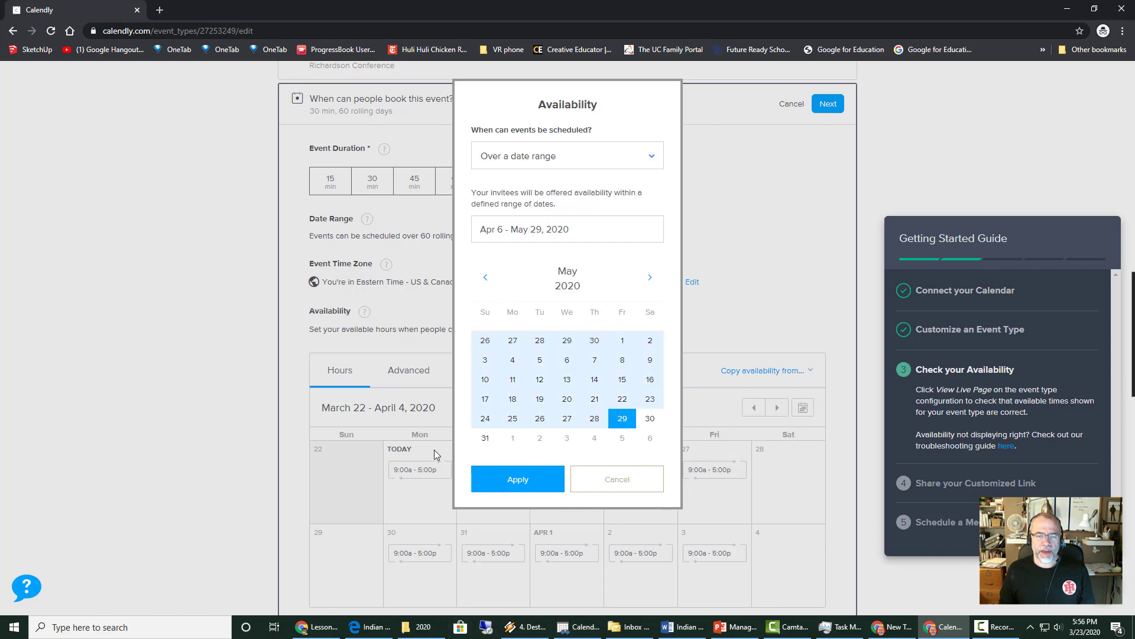
click(506, 483)
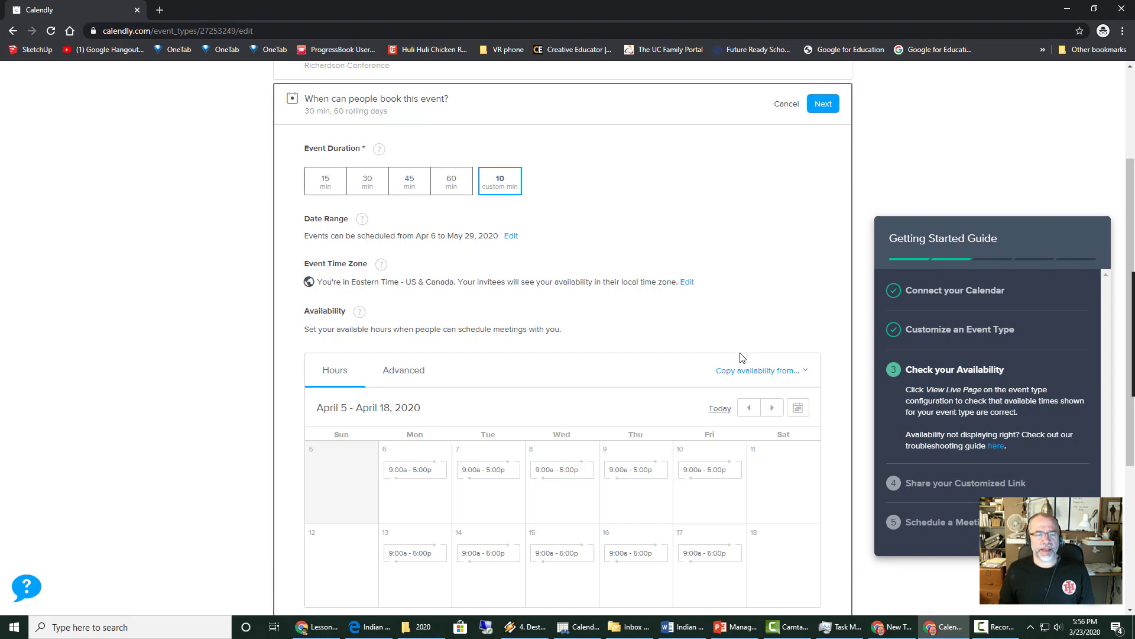
- Save the Richardson Conference booking-time settings and return to its event overview
scroll(736, 282, down, 4)
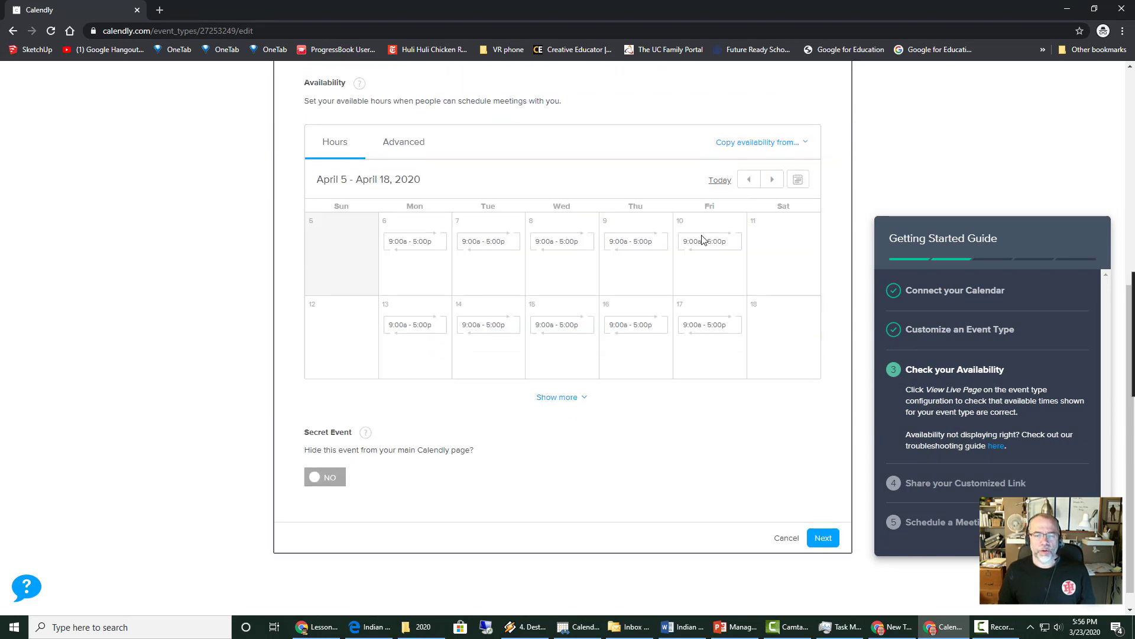
click(823, 530)
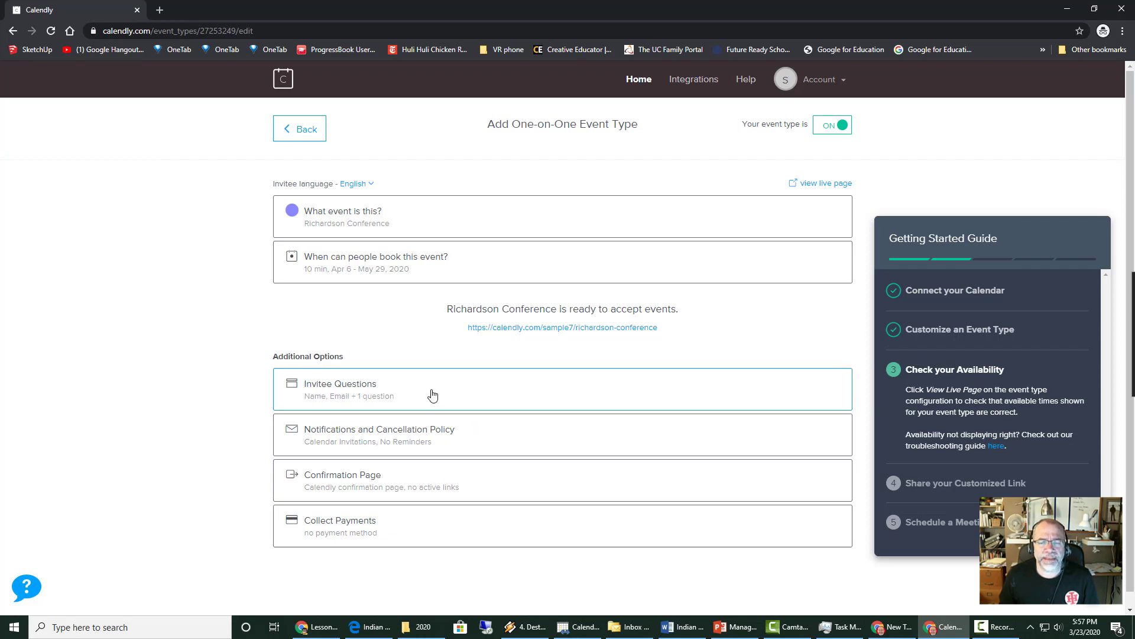
- Replace the third invitee question's text with 'What would you like to discuss?'
click(375, 395)
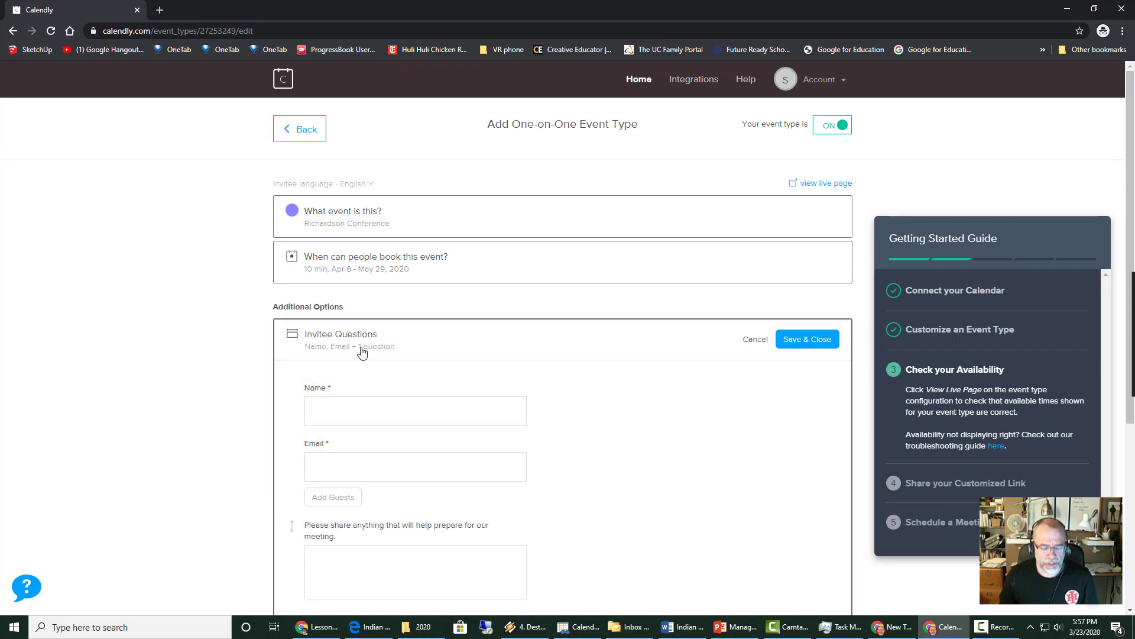
scroll(362, 352, down, 1)
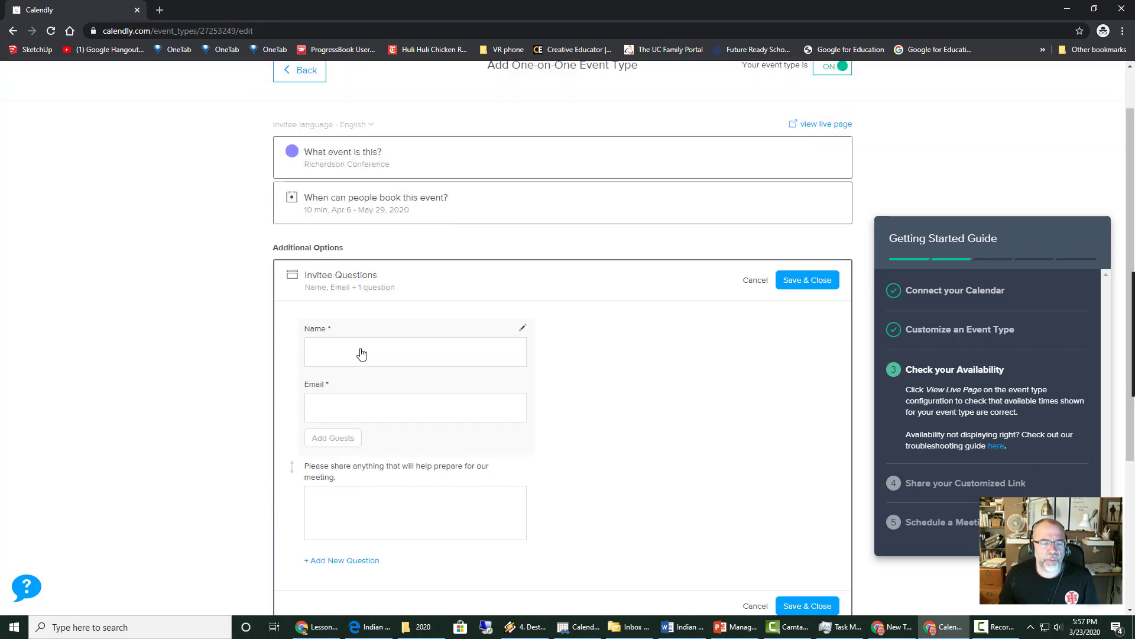
scroll(735, 463, down, 3)
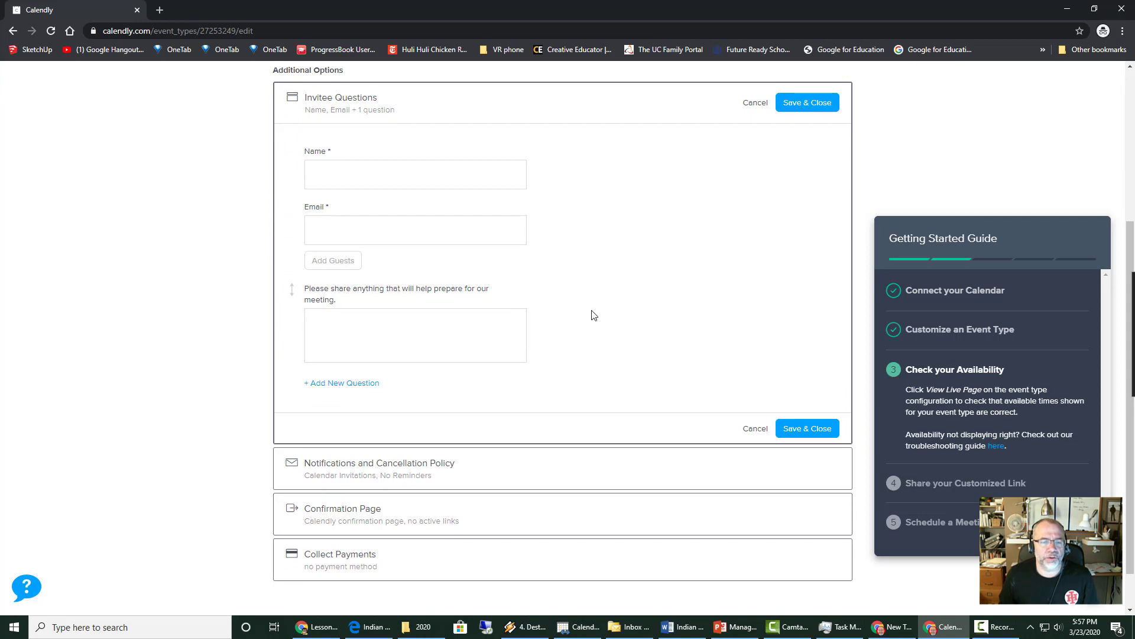
mouse_move(524, 291)
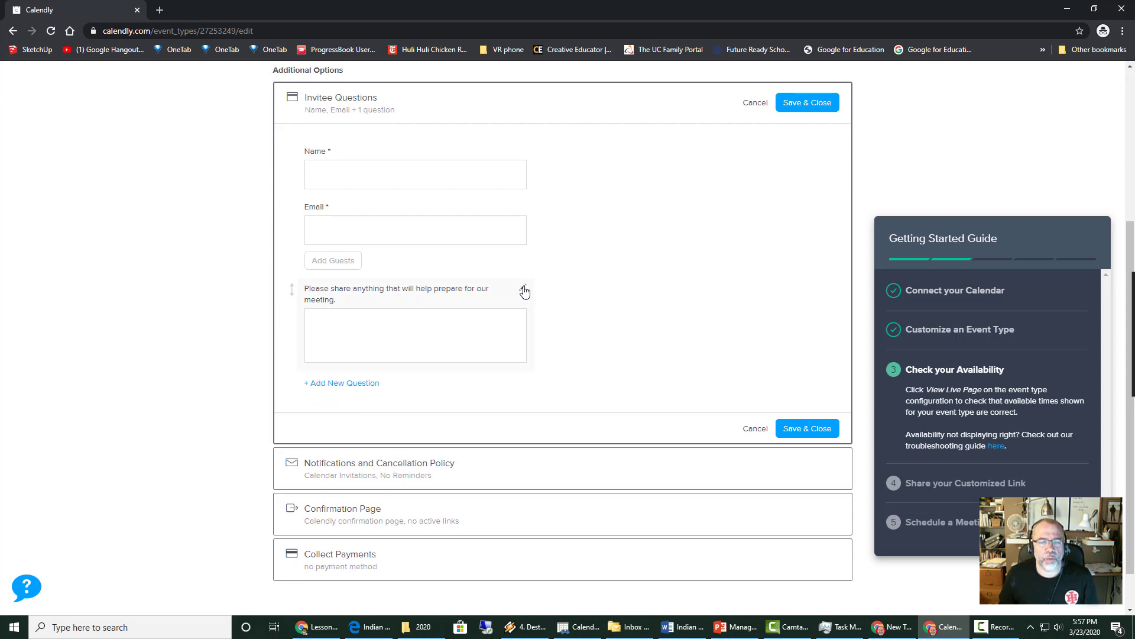
click(524, 291)
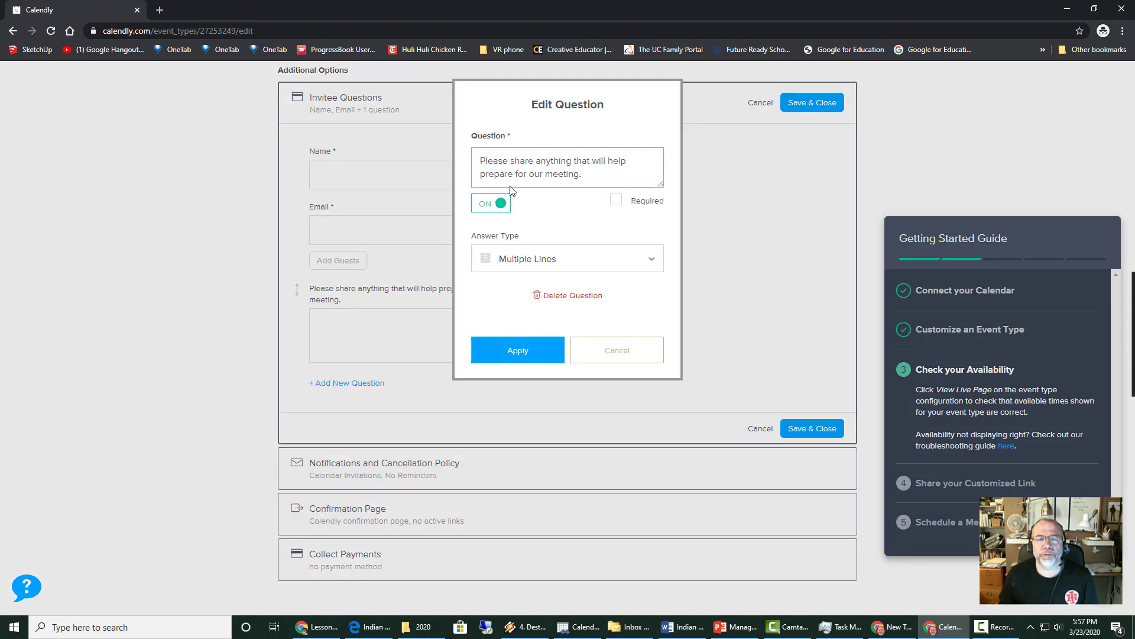
drag(595, 175, 422, 149)
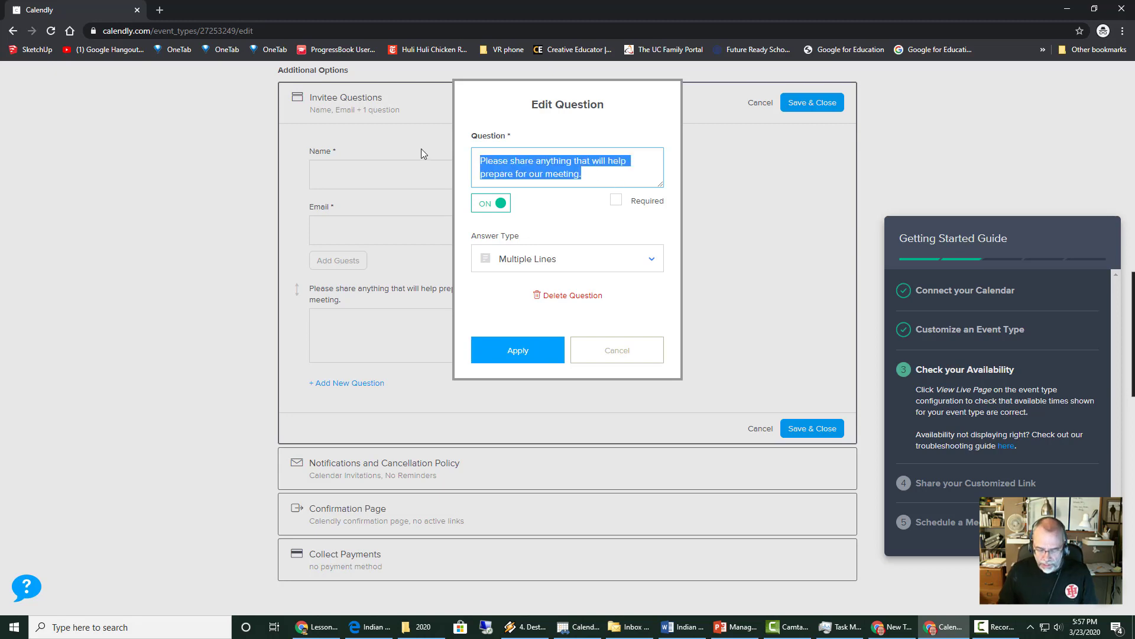
text(W)
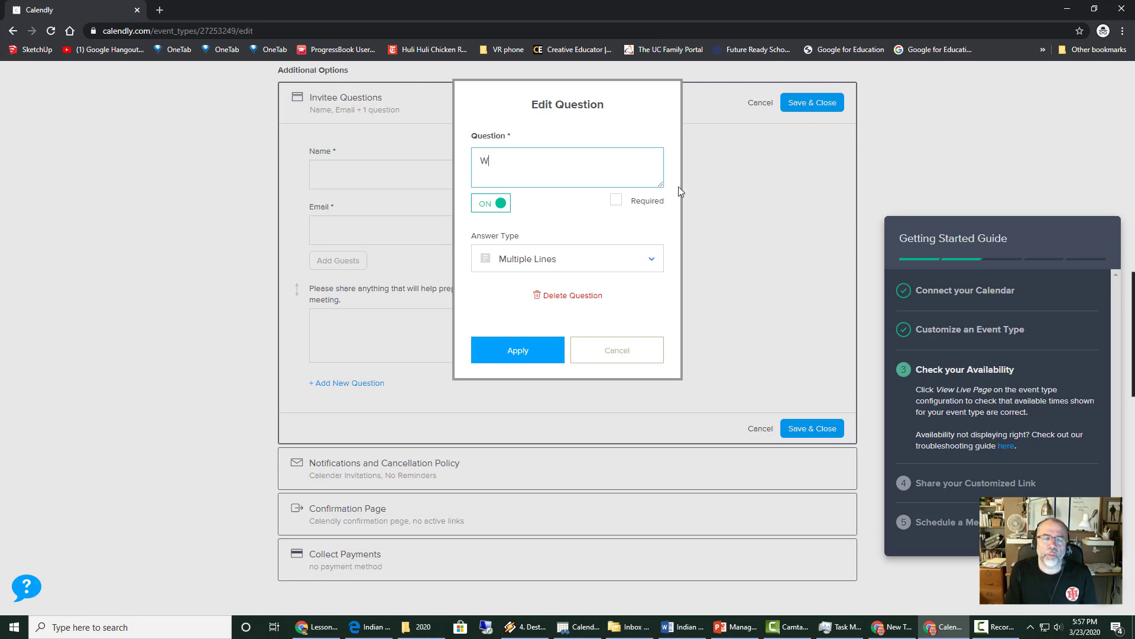
text(hat would y)
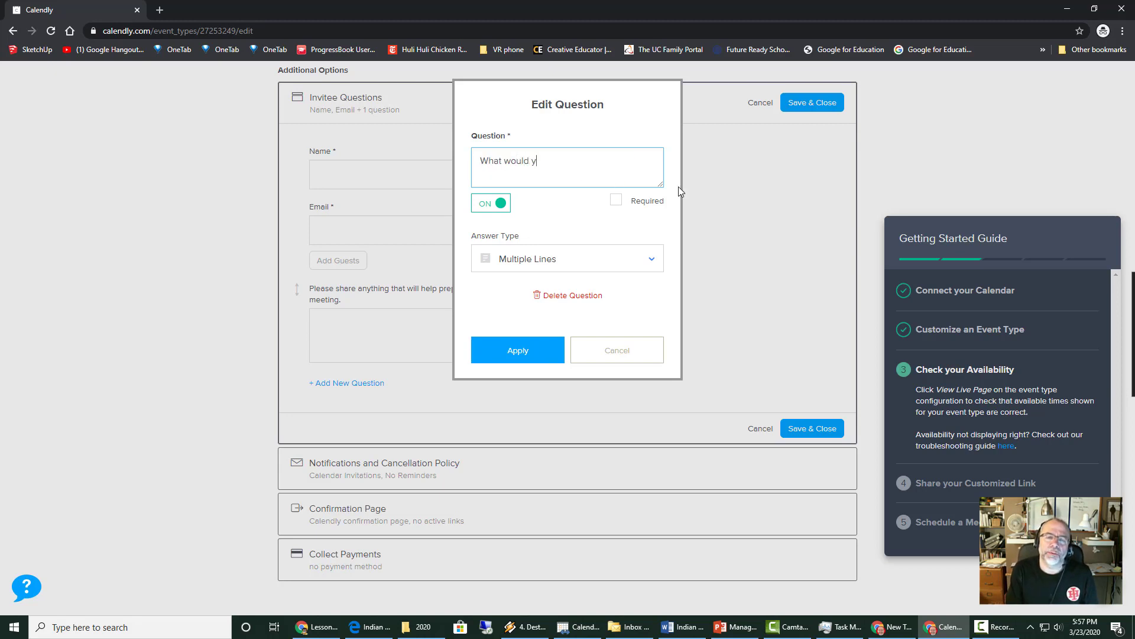
text(ou like to discuss?)
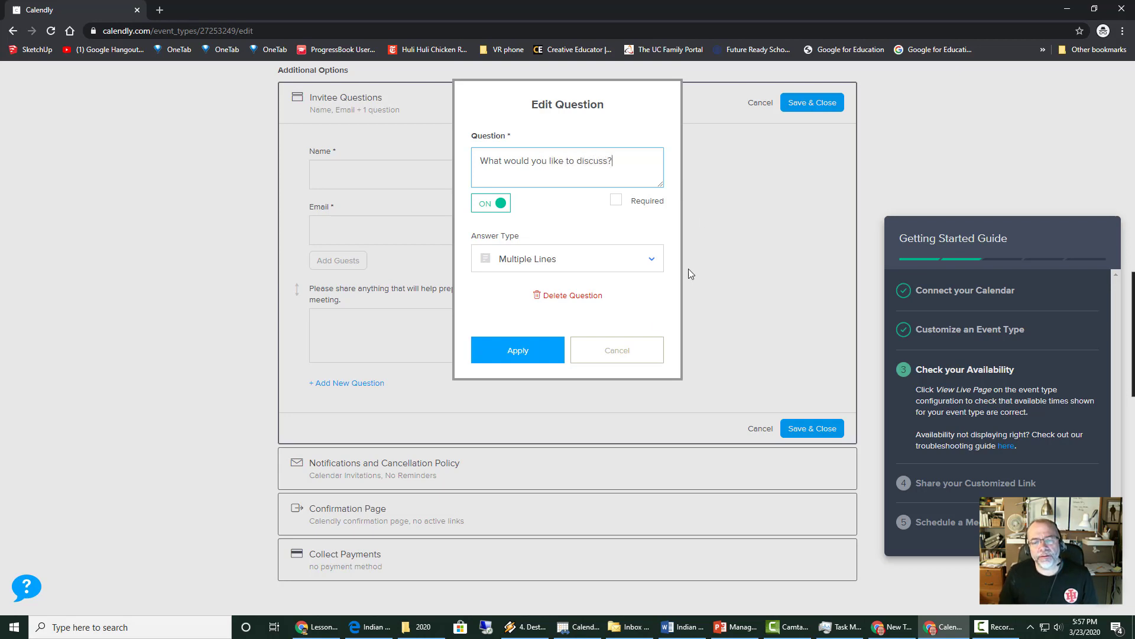
click(519, 351)
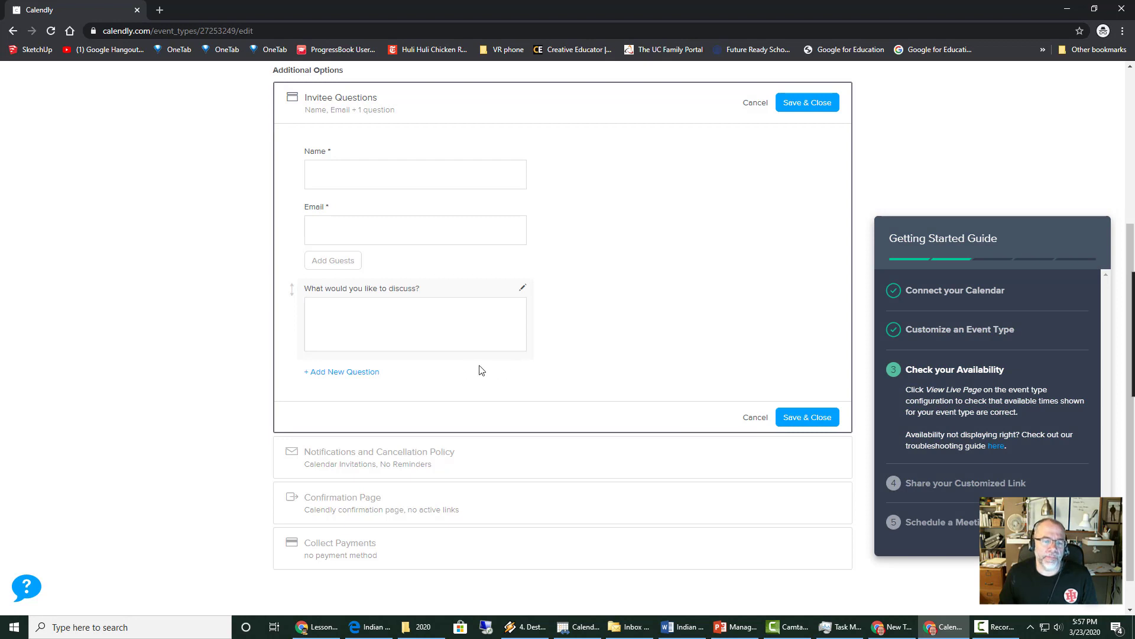
- Add a required invitee question, 'Your child's full name?'
click(344, 374)
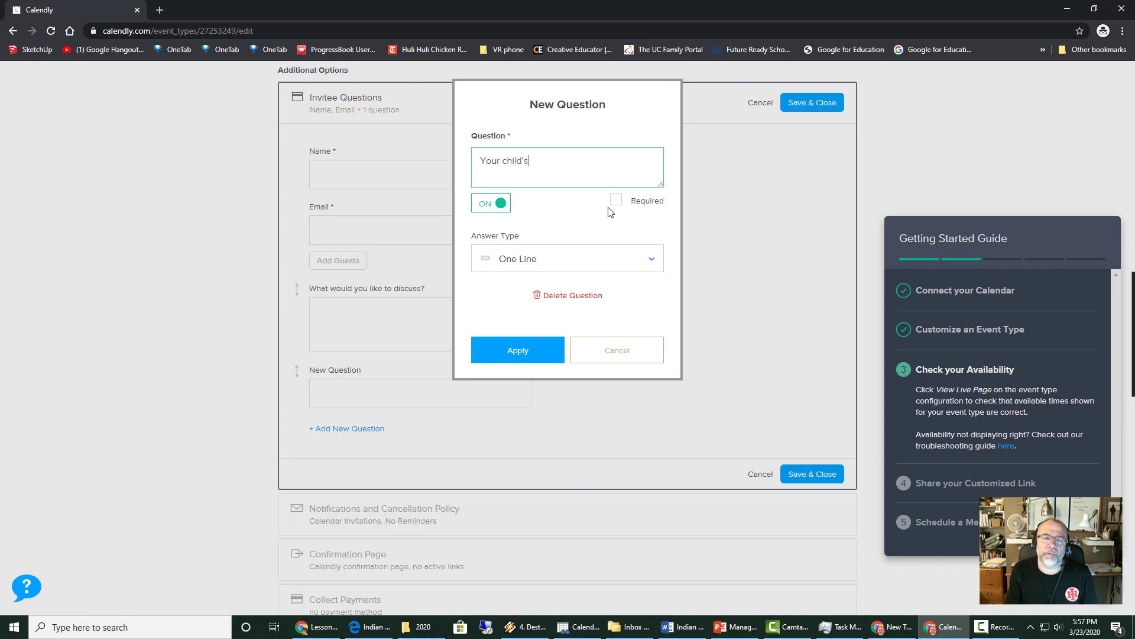
text(Your child's full name?)
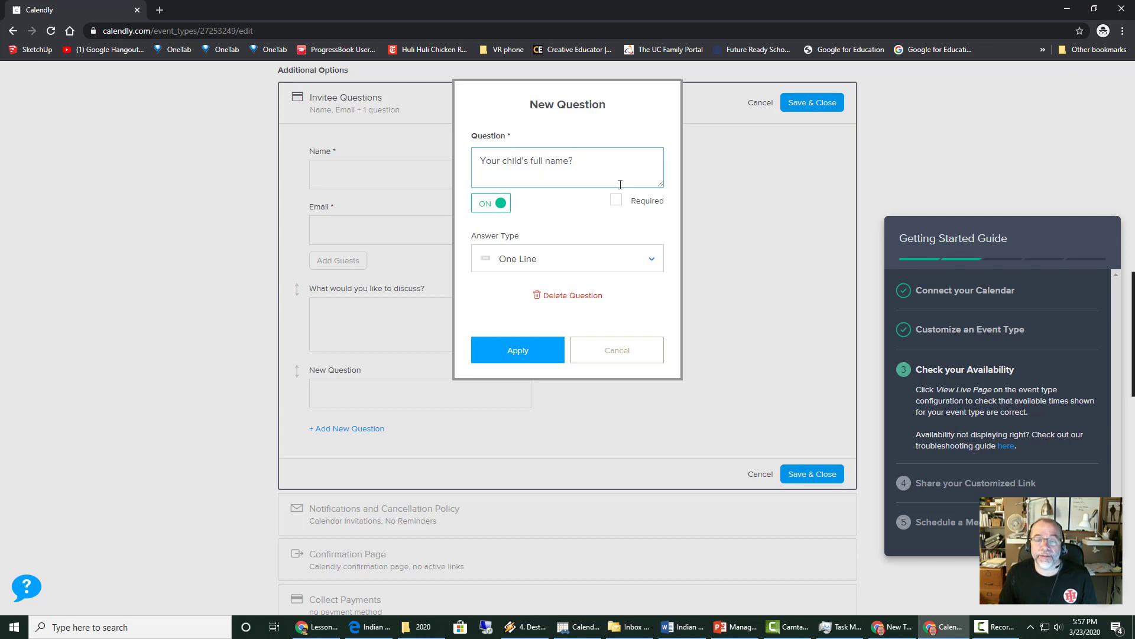
click(616, 201)
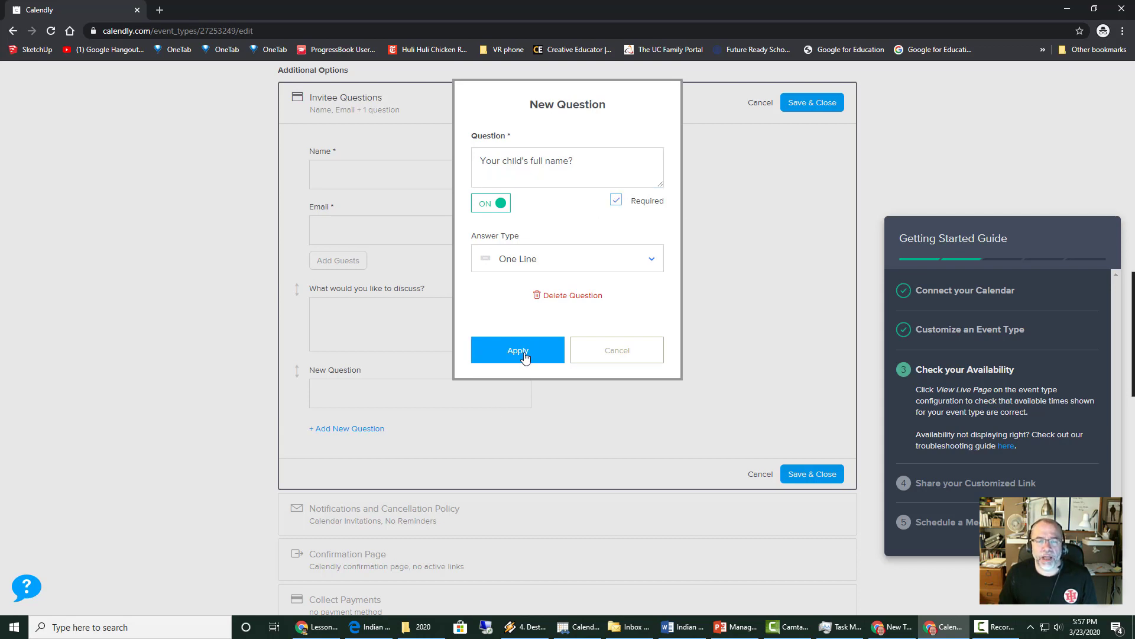
click(519, 351)
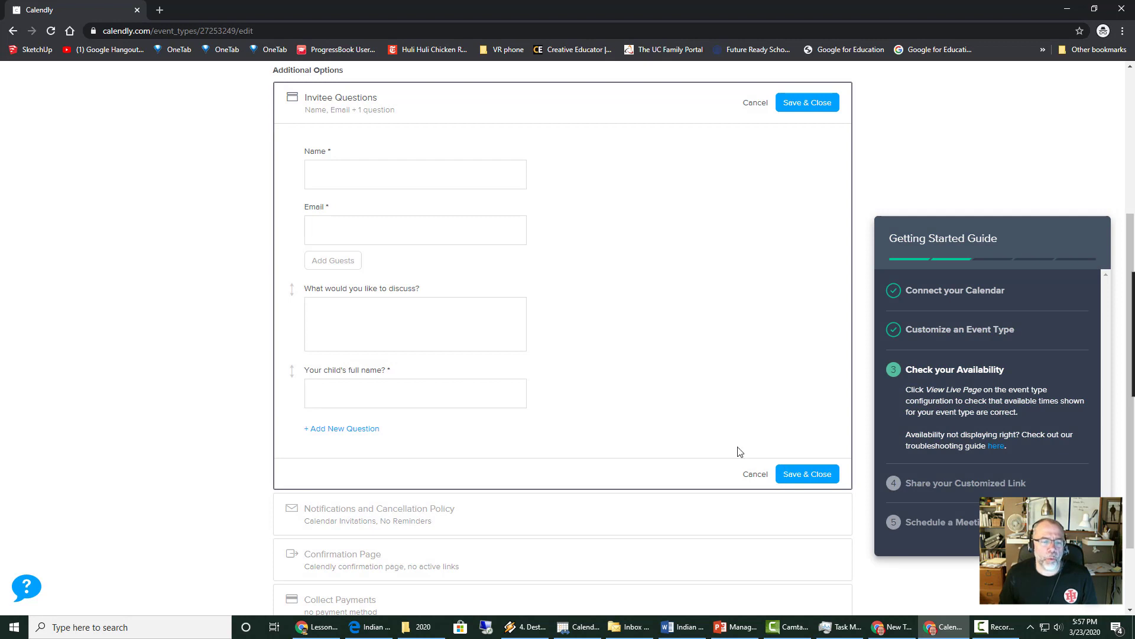
- Add a checkbox question on phone call versus Google Meeting, with answers Phone Call and Google Meeting
click(366, 430)
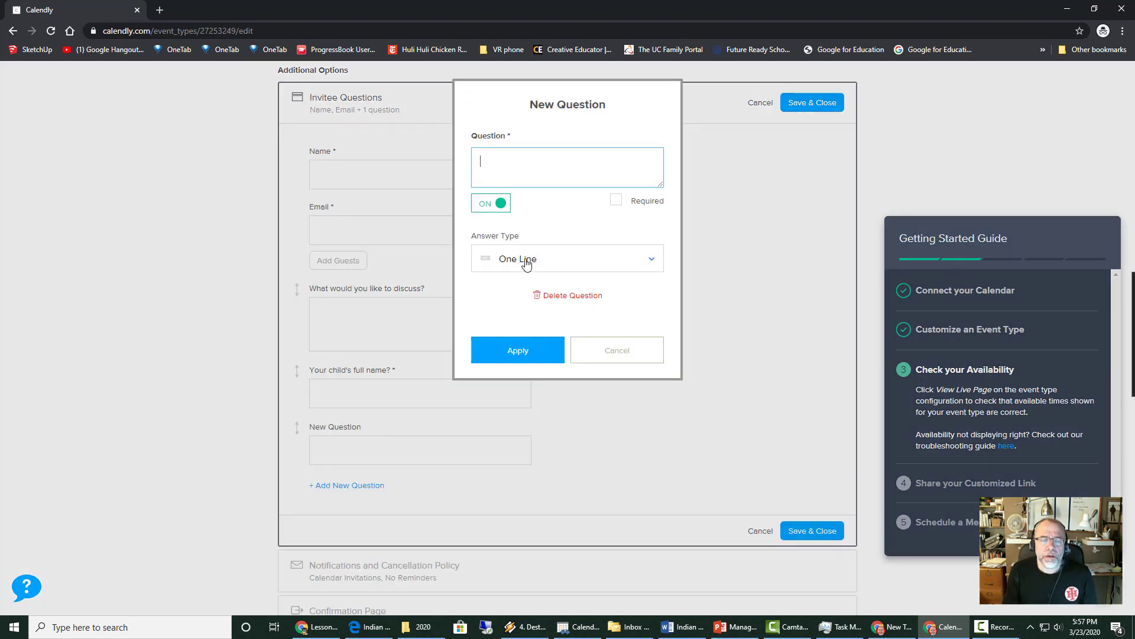
text(Would you prefer a pho)
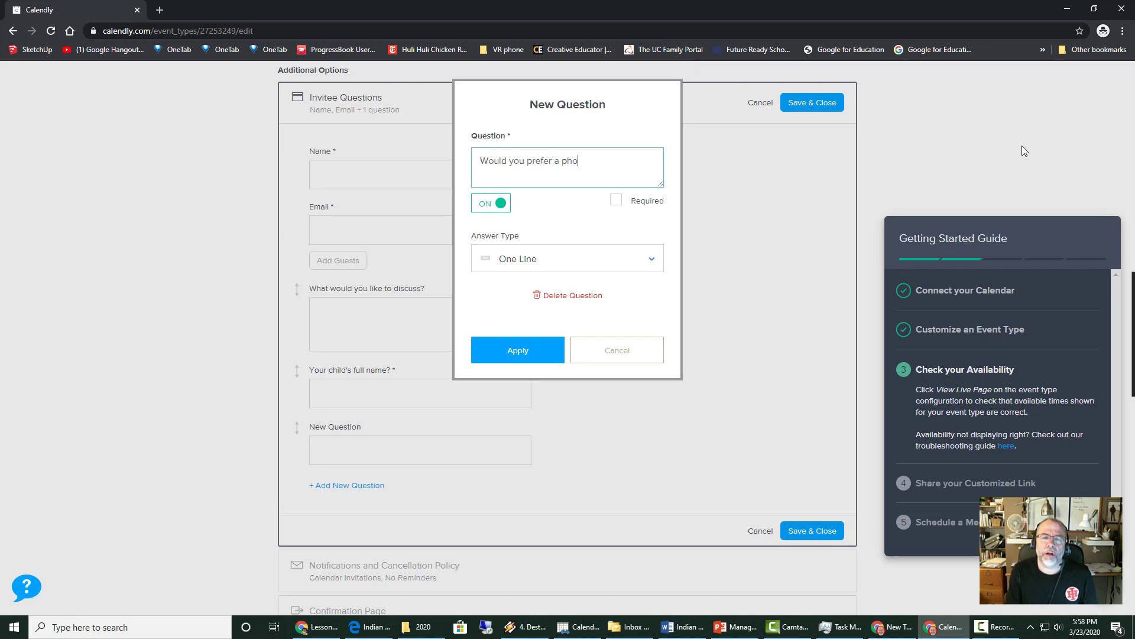
text(ne call of a )
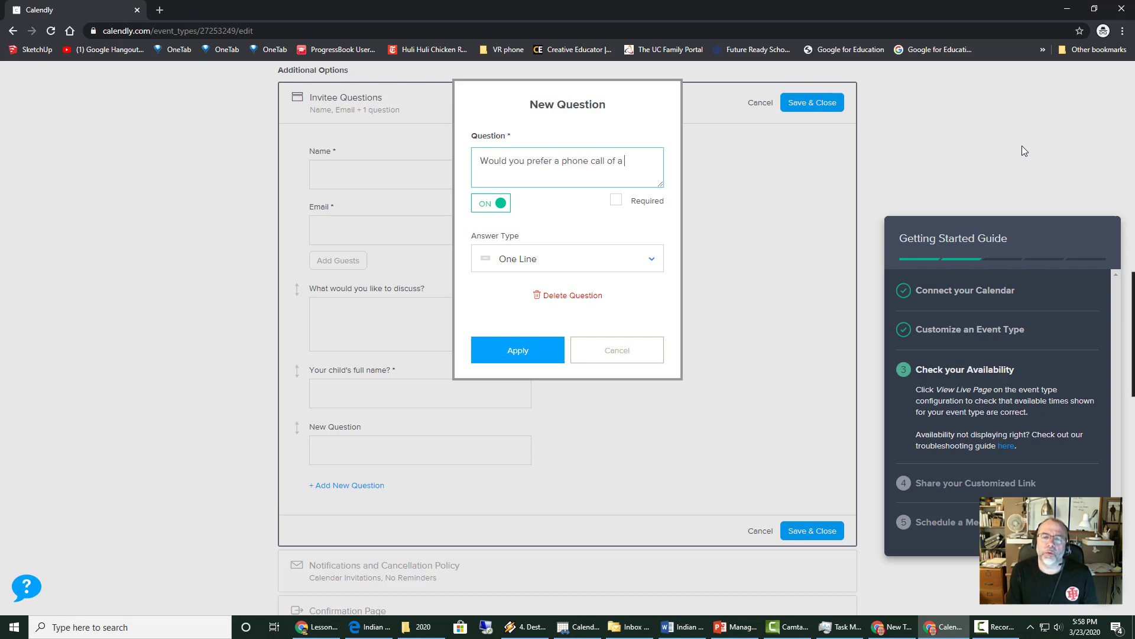
text(Google Meeting (details in calendar invite)
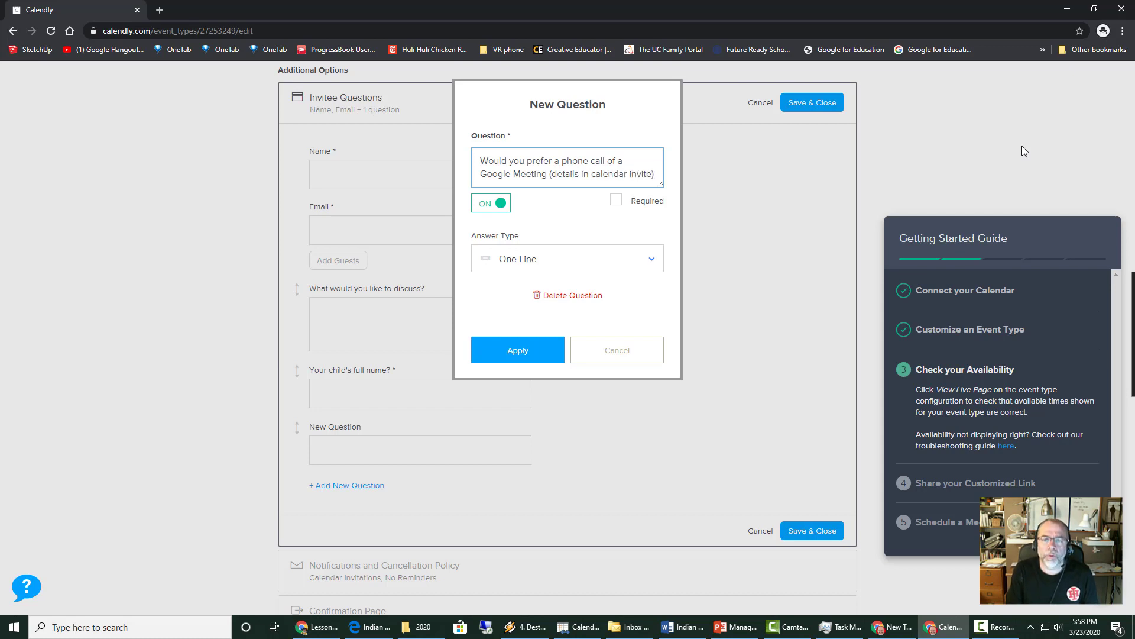
text(?)
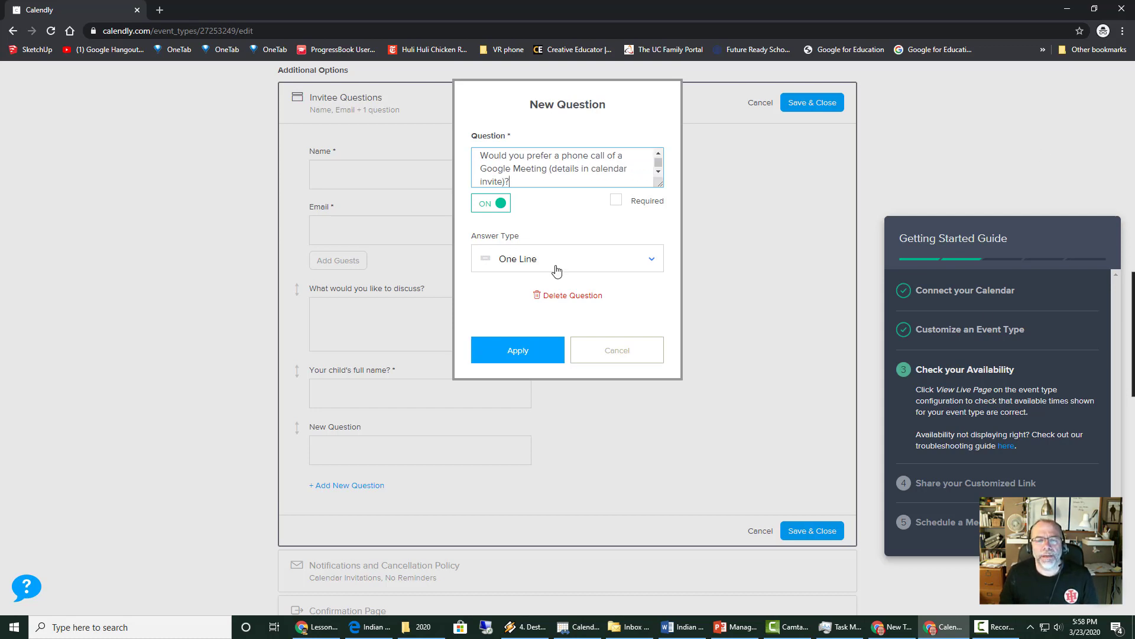
click(553, 265)
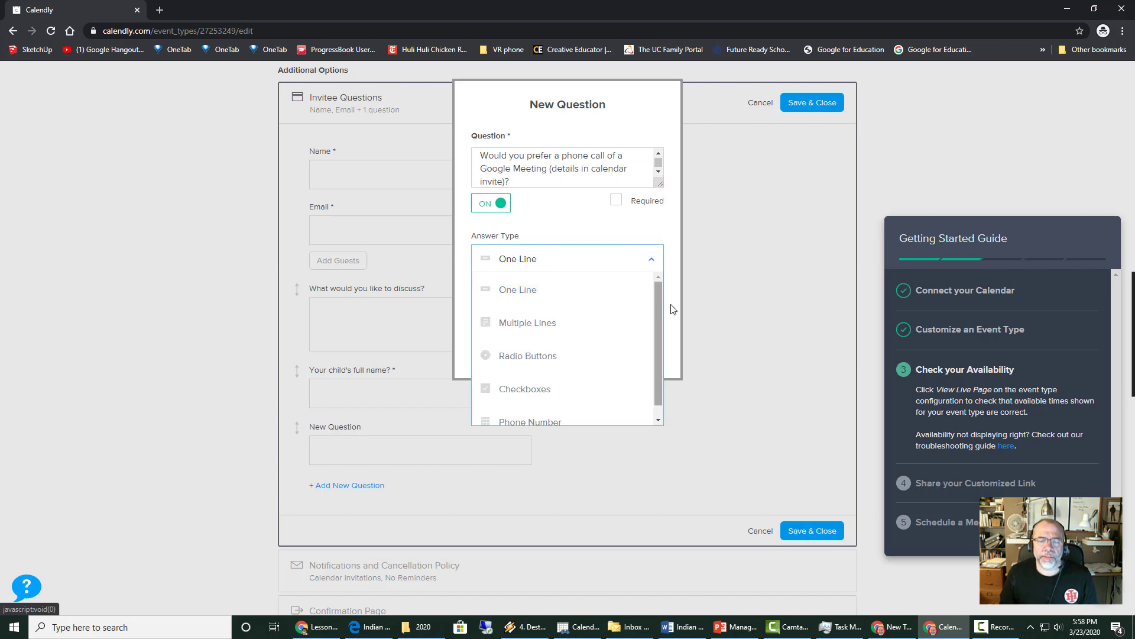
drag(659, 304, 661, 328)
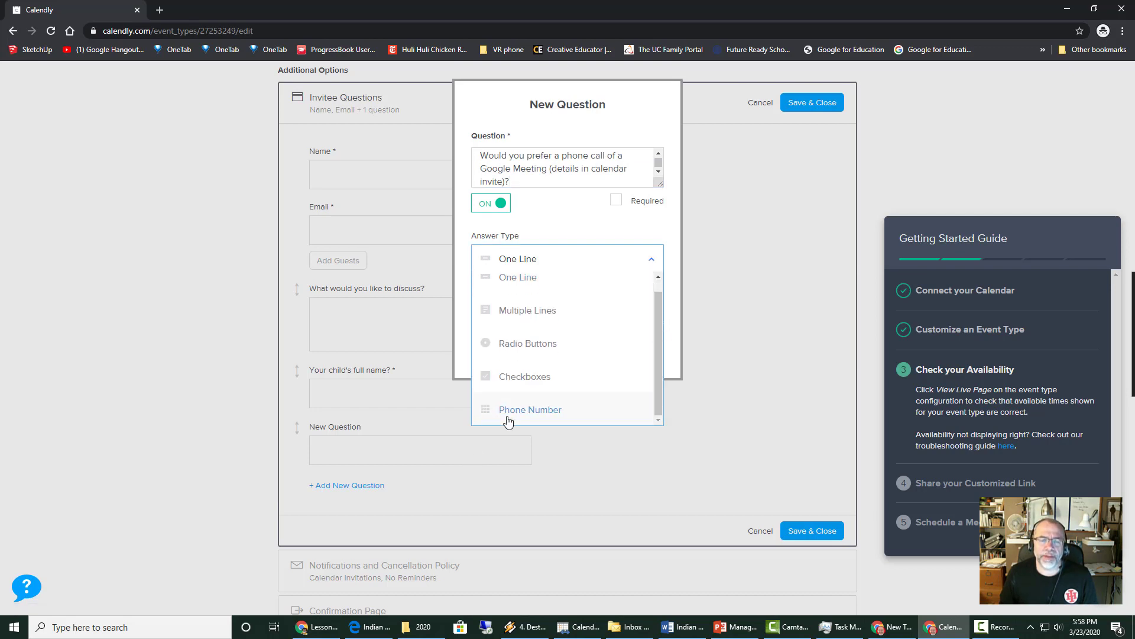
click(518, 375)
click(515, 344)
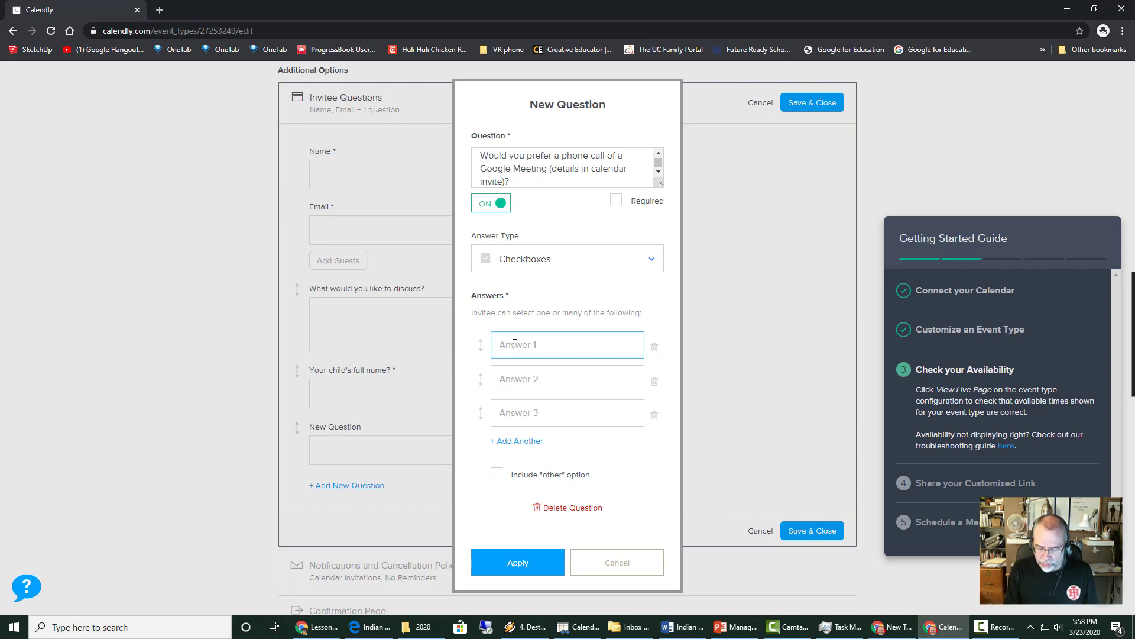
text(Phone Call)
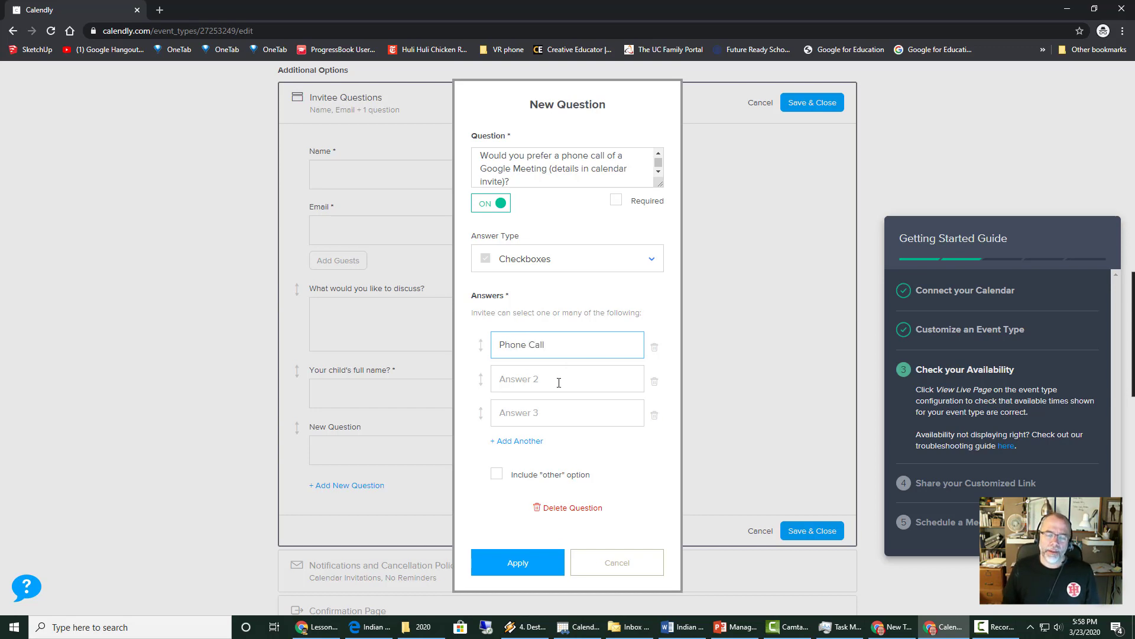
click(558, 380)
text(Google)
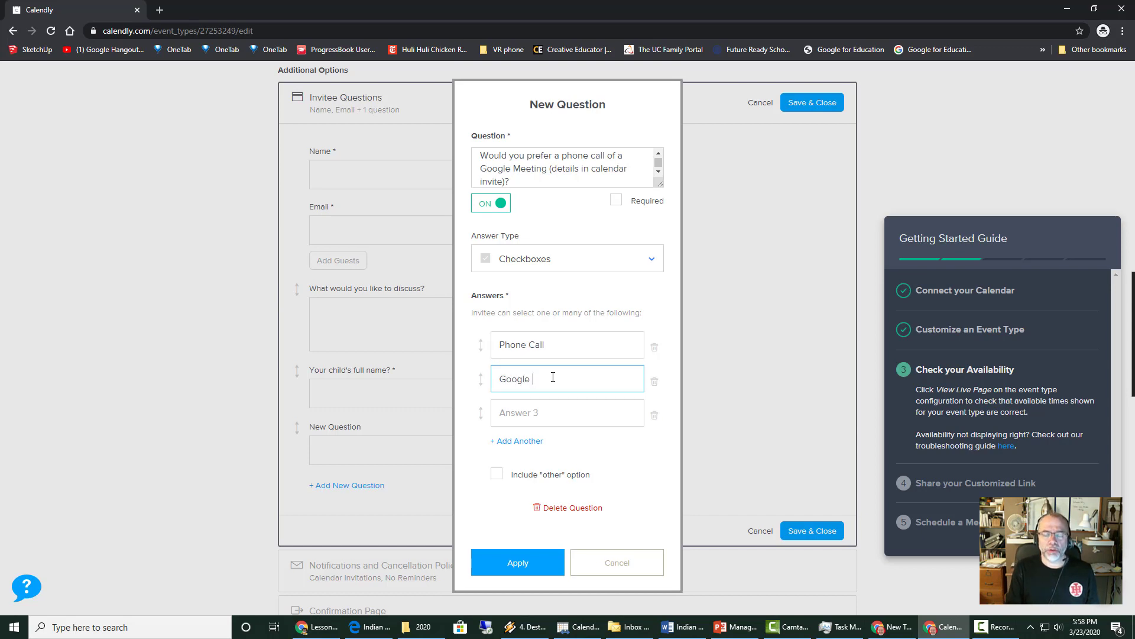
text( Meeting)
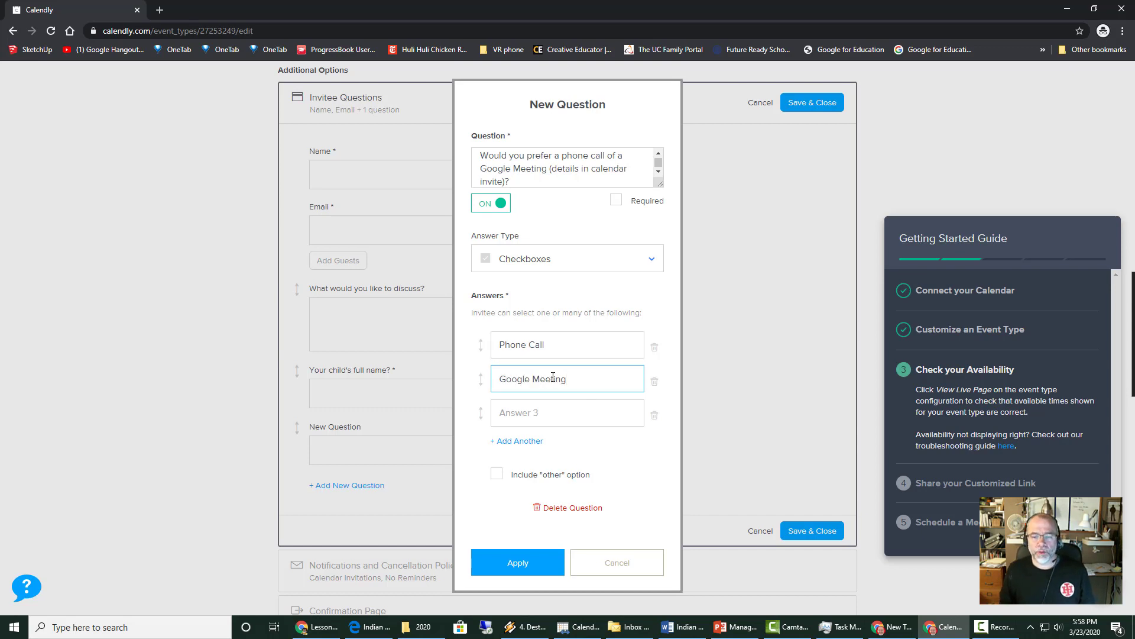
click(654, 417)
click(524, 531)
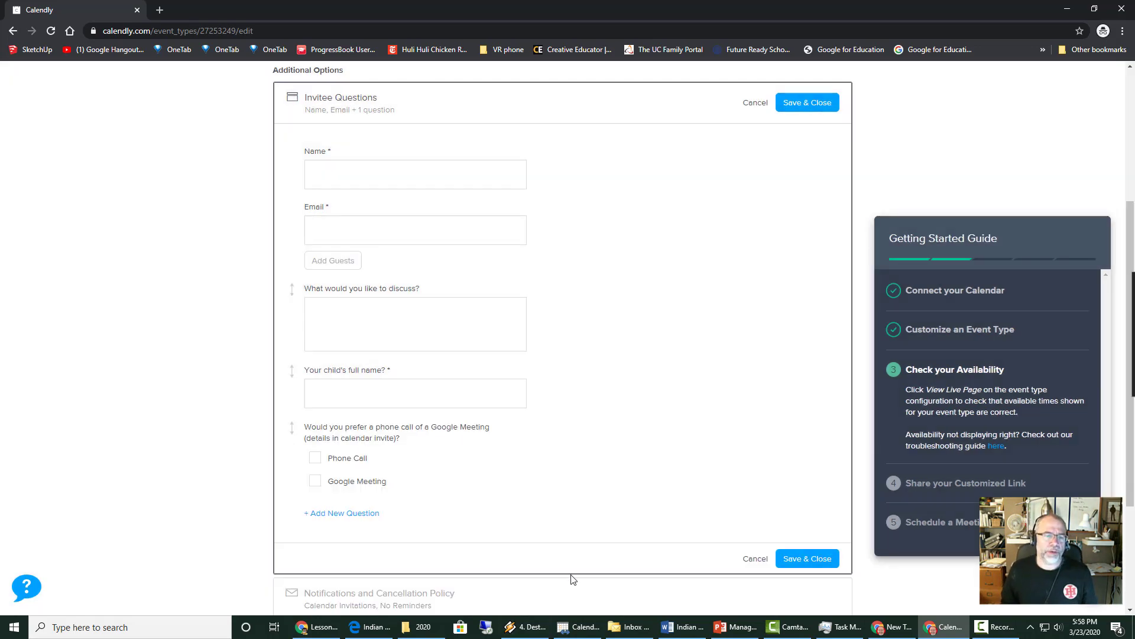
- Add a Phone Number question, 'What is the best phone number to reach you at?'
scroll(710, 443, up, 1)
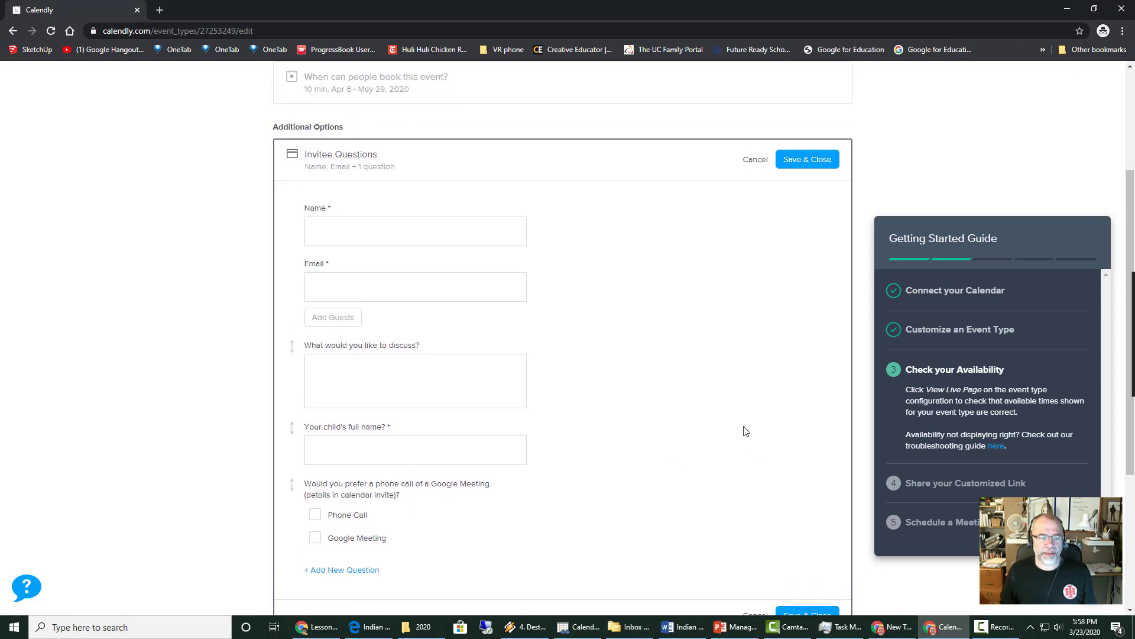
scroll(592, 414, down, 3)
click(343, 395)
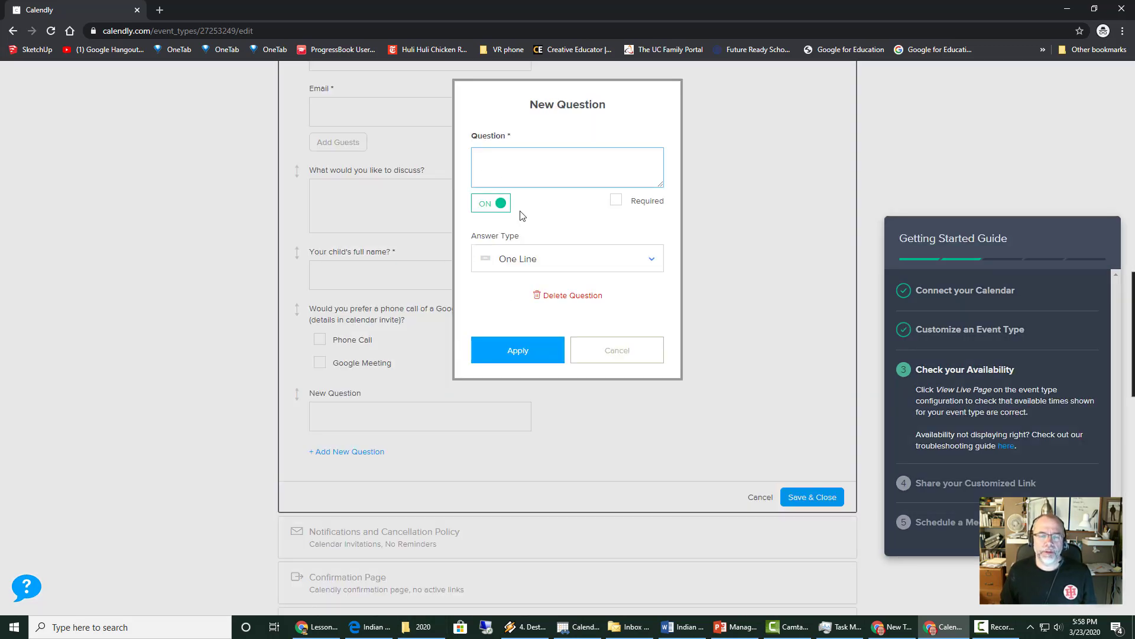
click(538, 262)
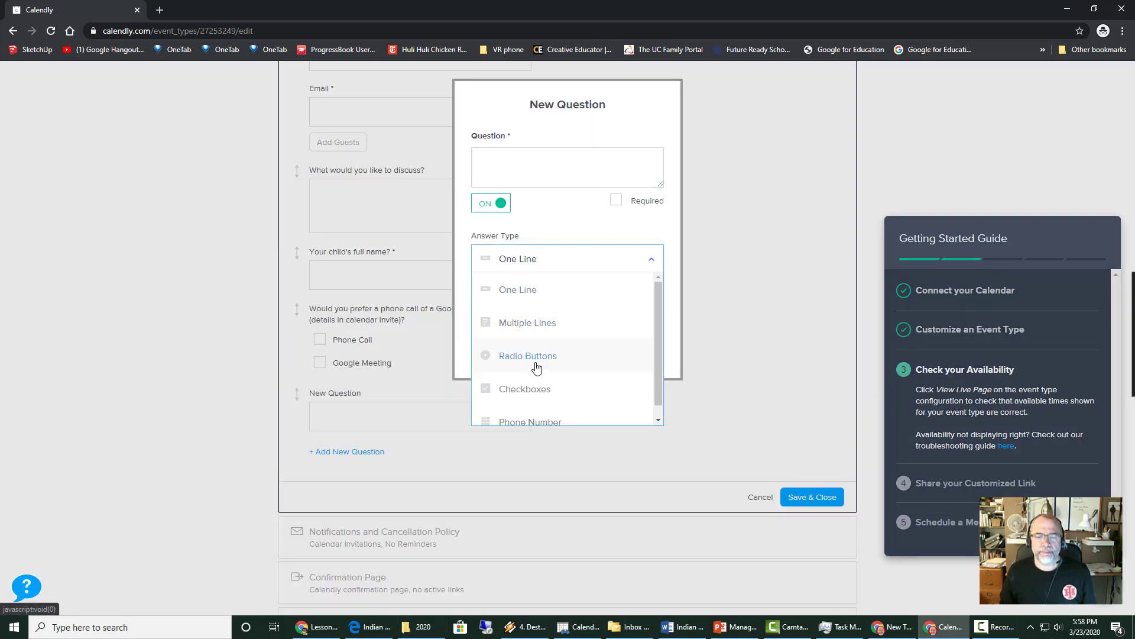
scroll(545, 416, down, 1)
click(543, 411)
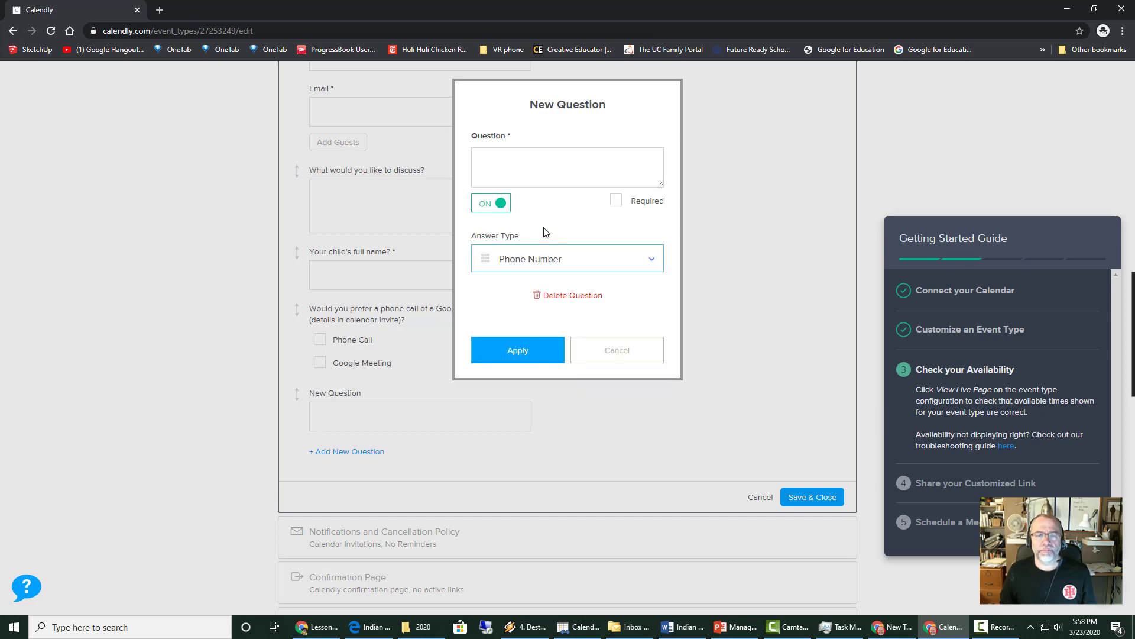
click(508, 161)
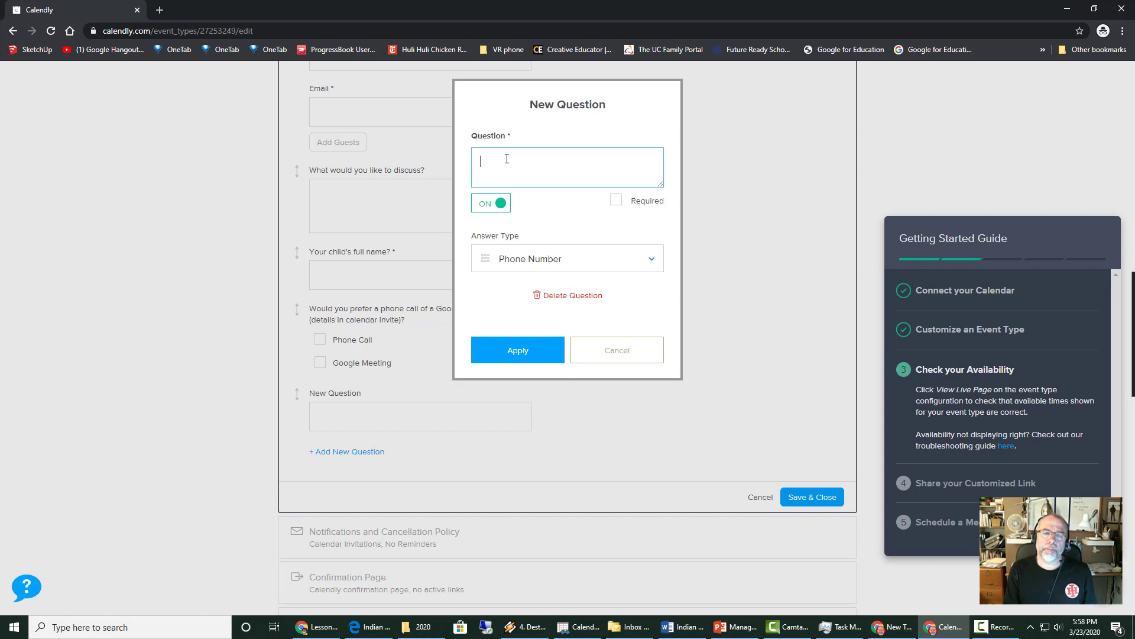
text(What is t)
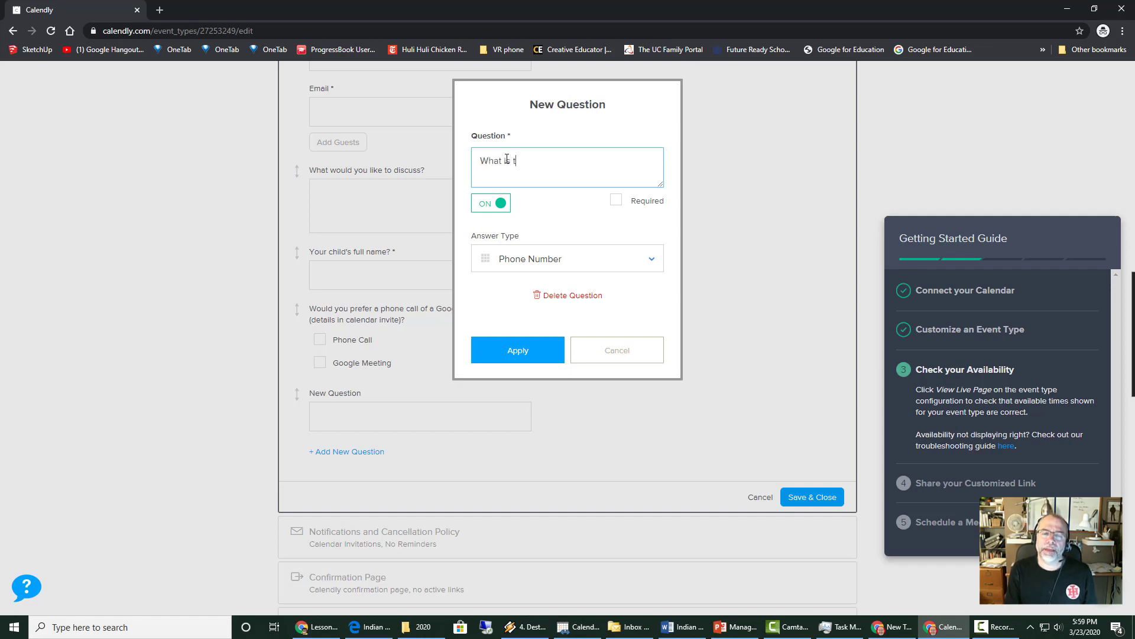
text(he best phone number to reach you at?)
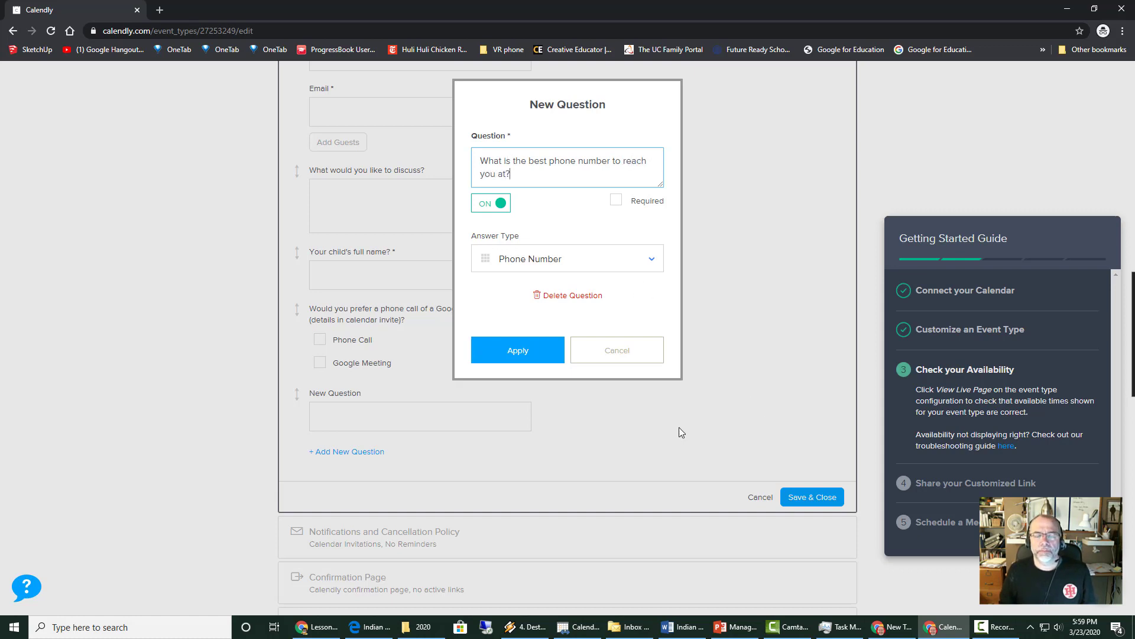
click(536, 356)
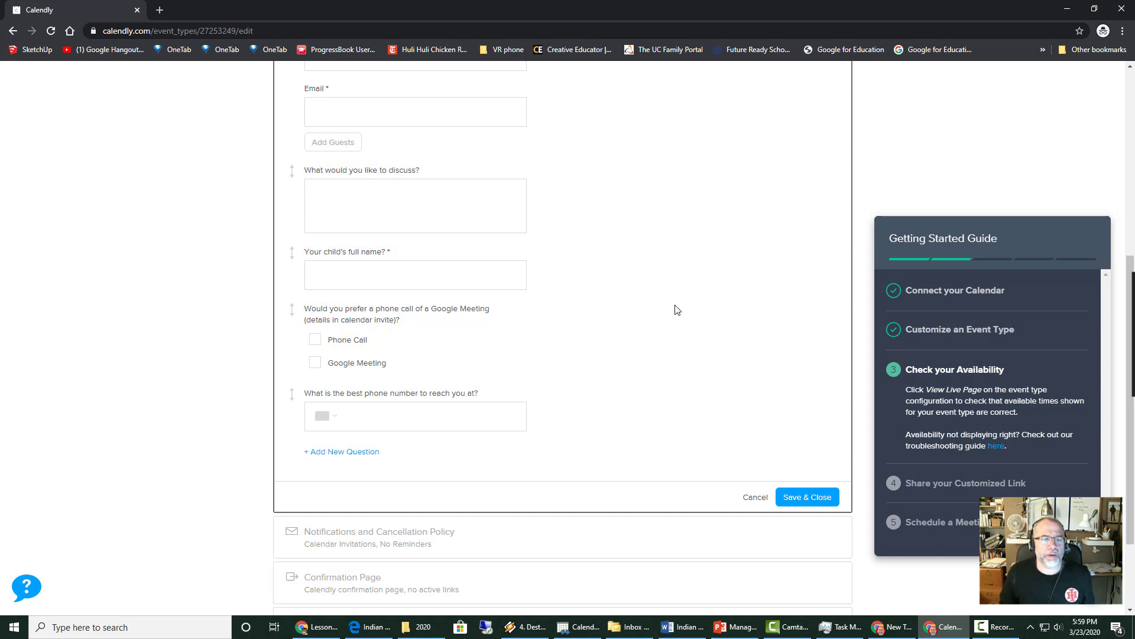
- Move the child's name, meeting preference and phone number questions above the discussion question, then save
scroll(674, 310, up, 2)
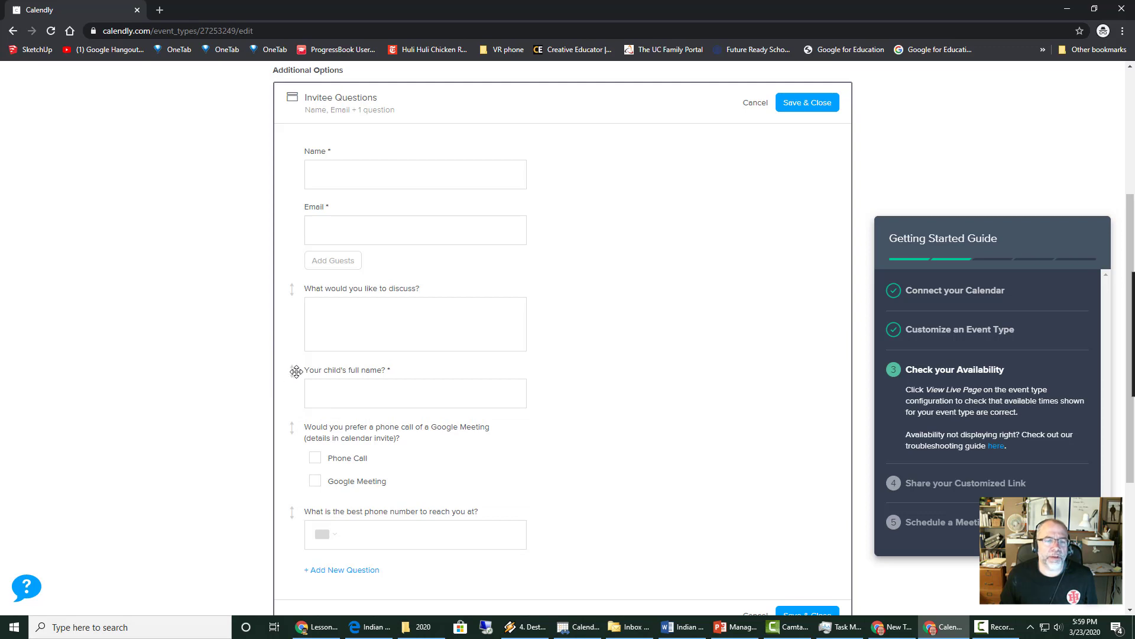
drag(293, 371, 357, 282)
scroll(655, 408, down, 2)
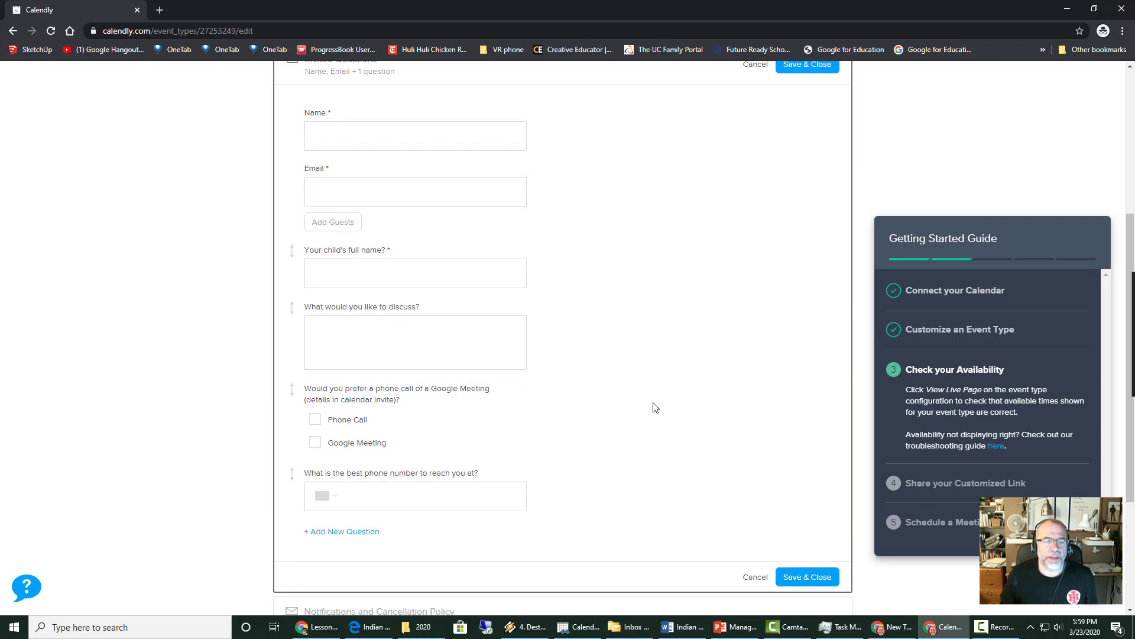
drag(293, 314, 296, 229)
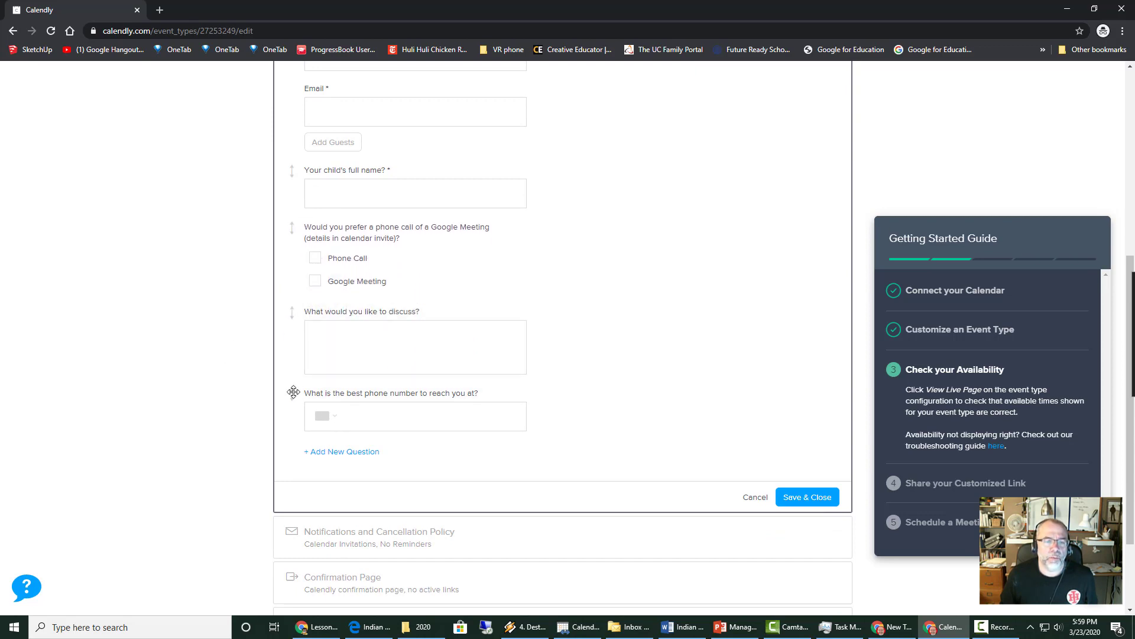
drag(291, 393, 291, 310)
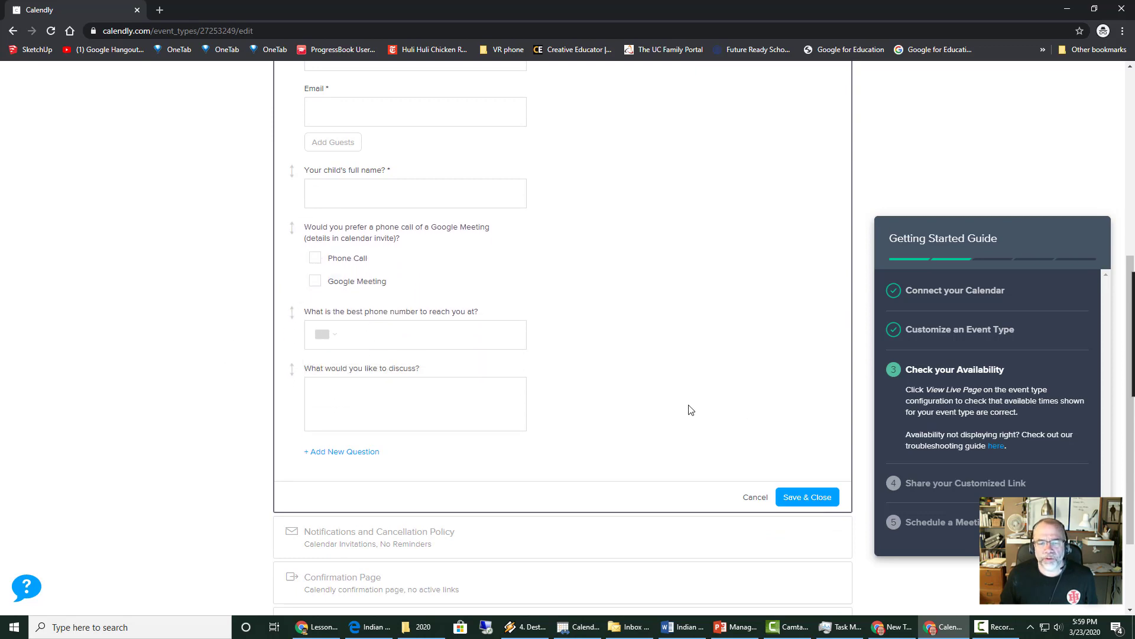
scroll(683, 406, down, 2)
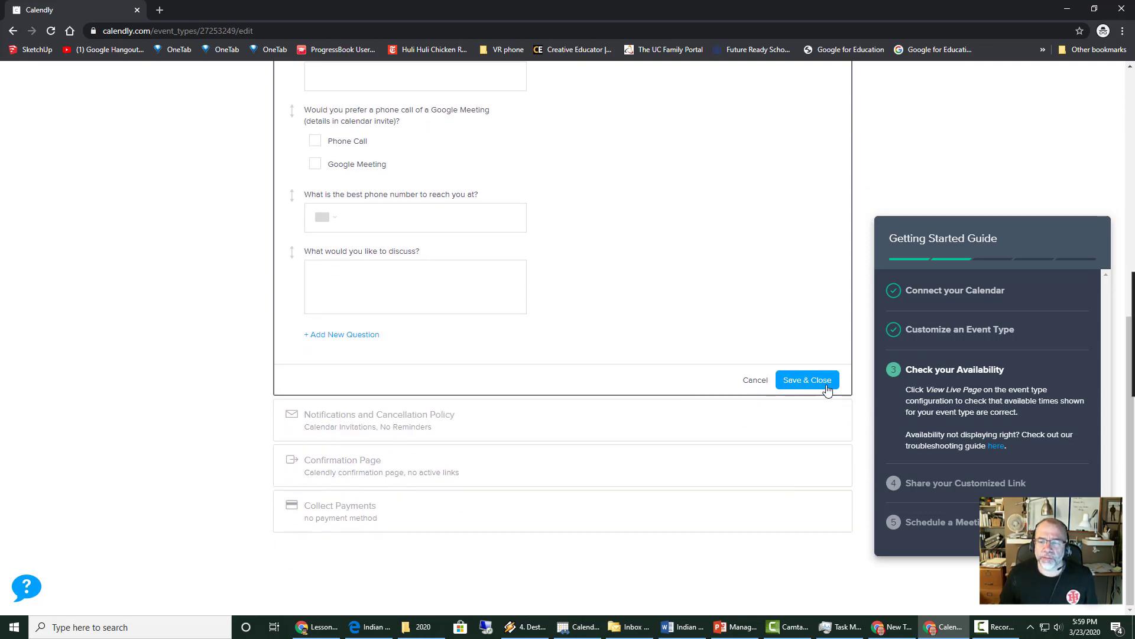
click(805, 381)
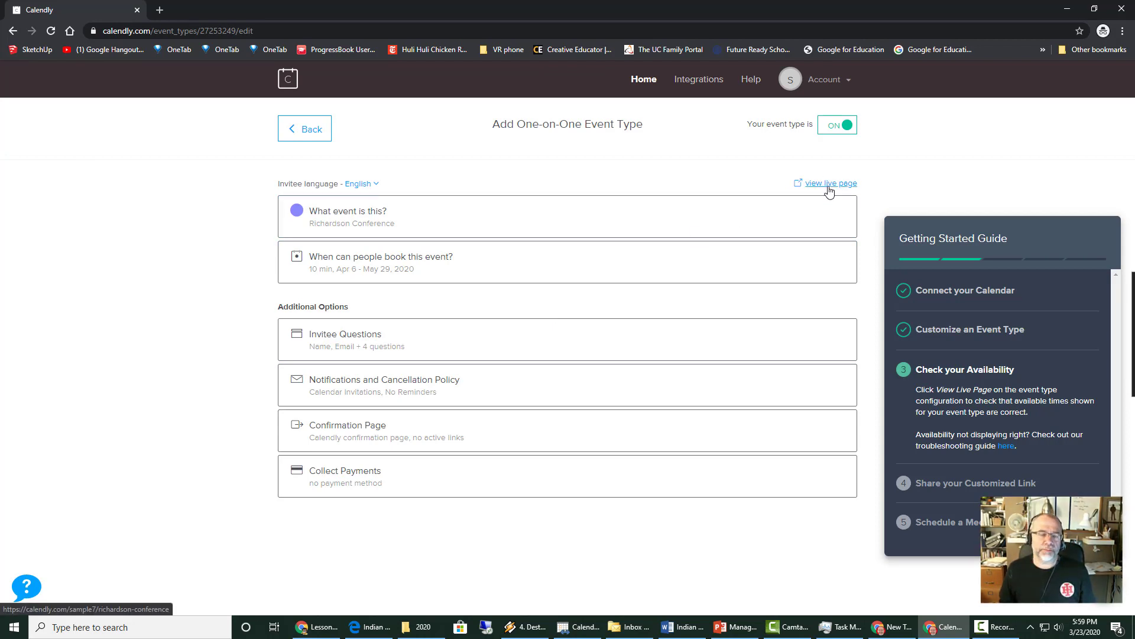
click(828, 184)
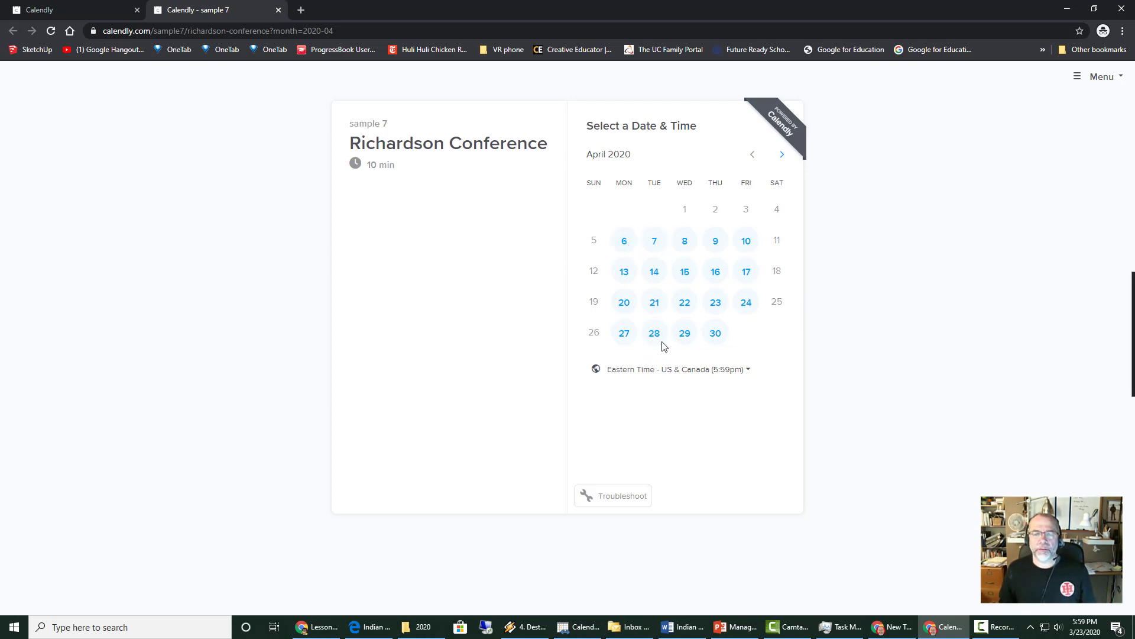
click(626, 242)
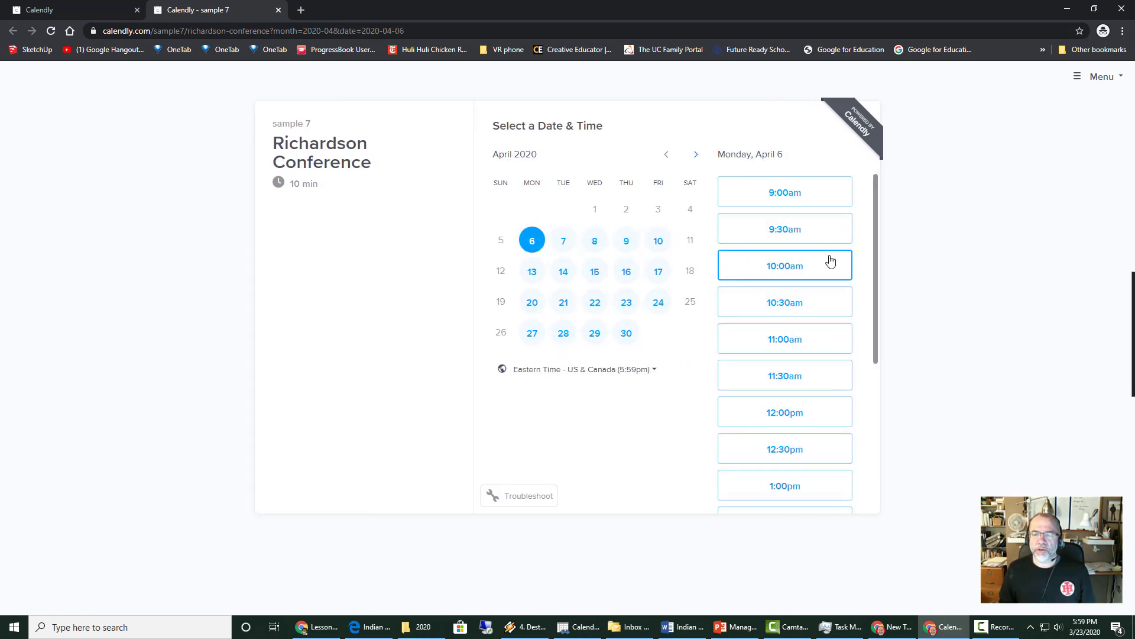
drag(877, 208, 859, 107)
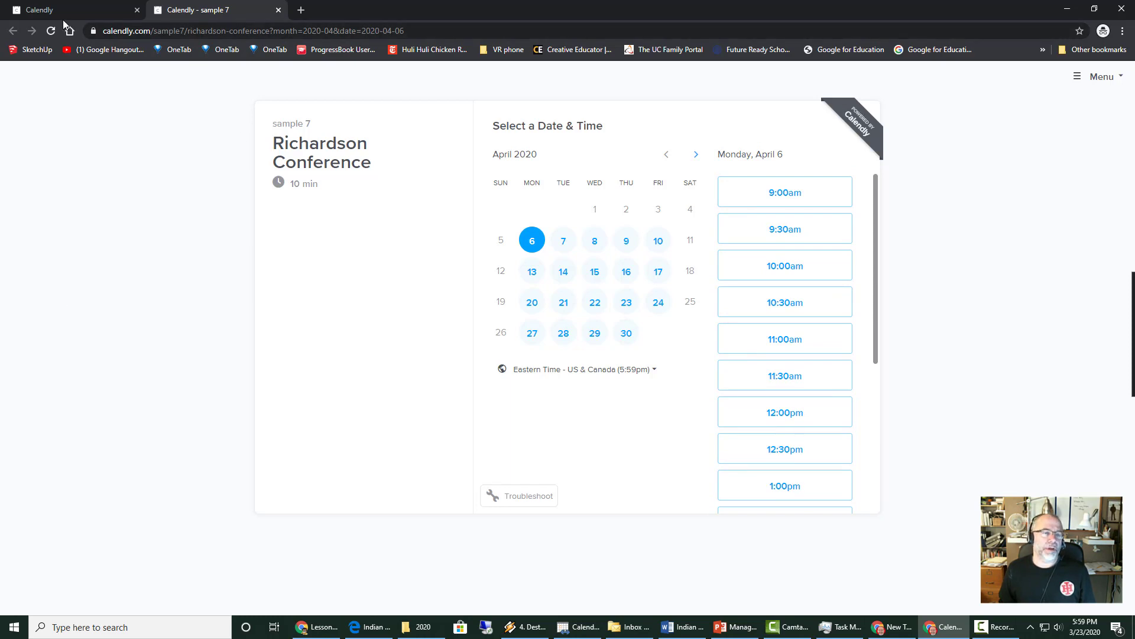
click(278, 10)
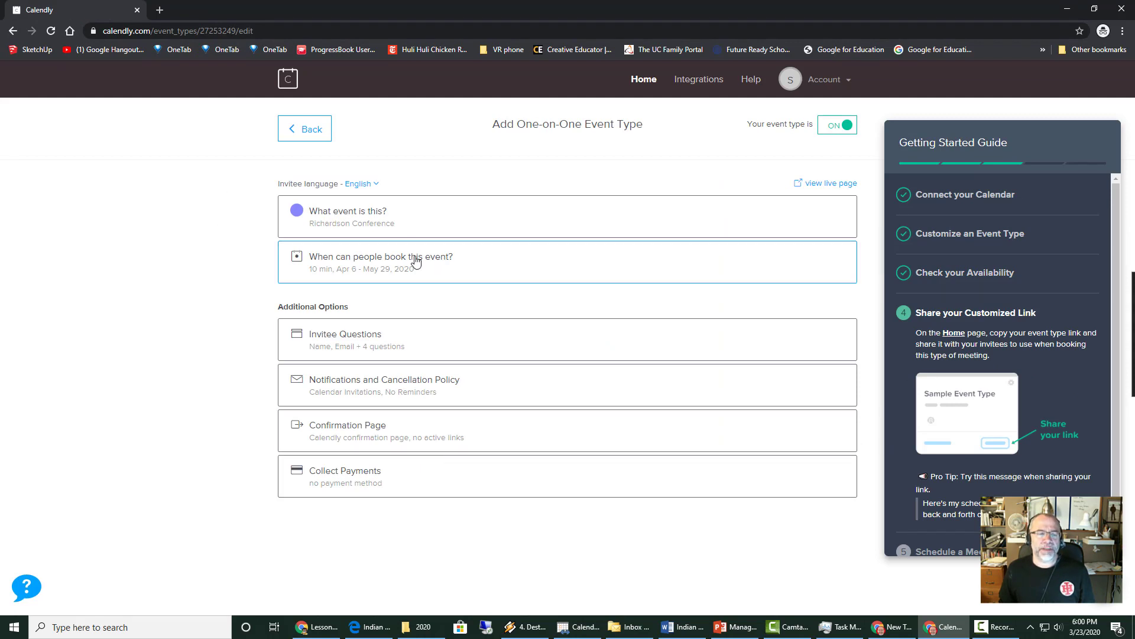
- Set the event's availability increments to 10 min in the Advanced settings and save
click(368, 264)
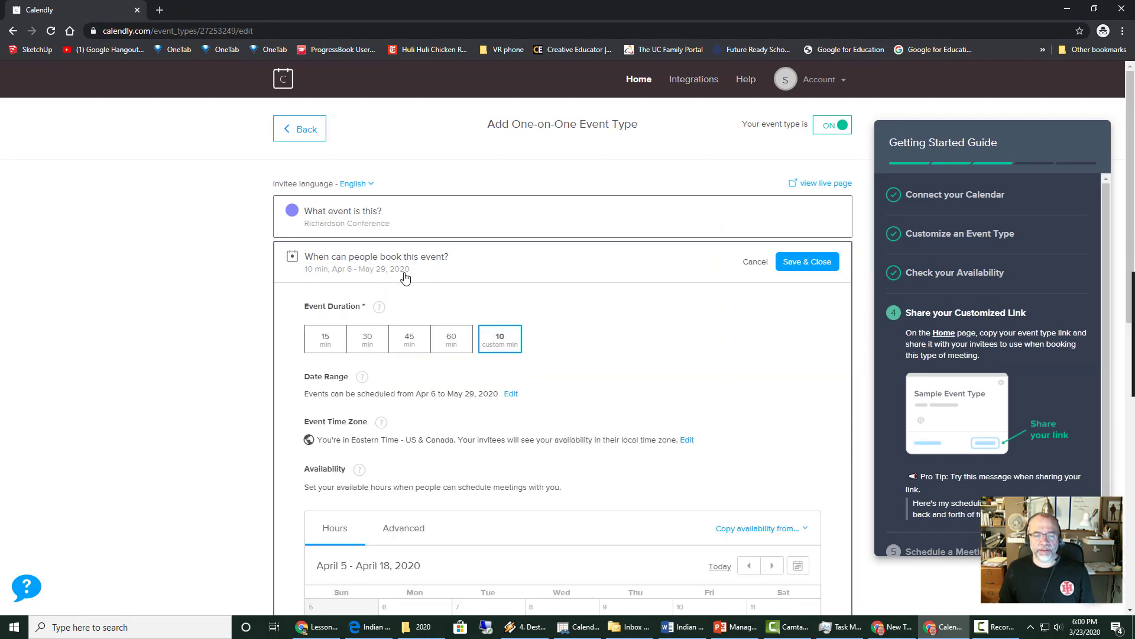
scroll(676, 437, down, 3)
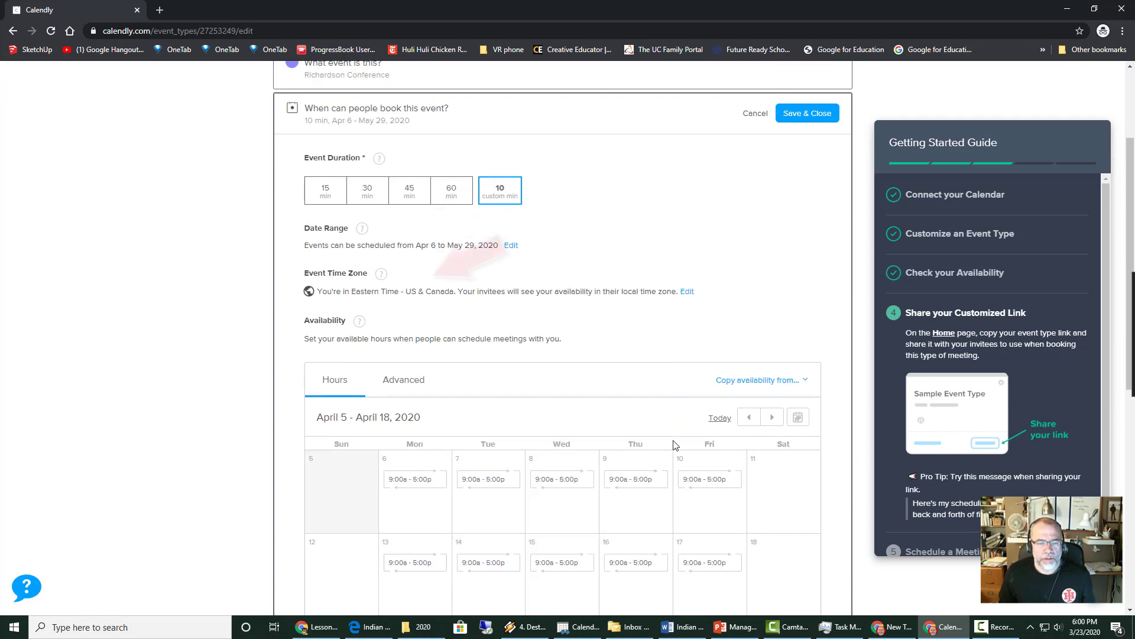
scroll(676, 445, down, 2)
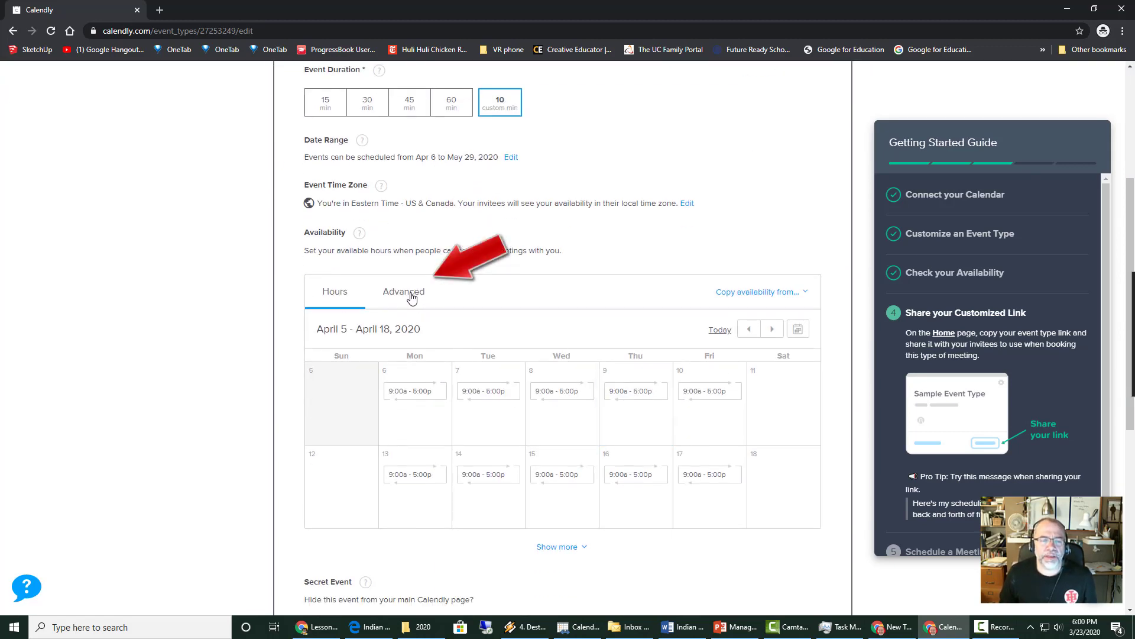
click(412, 299)
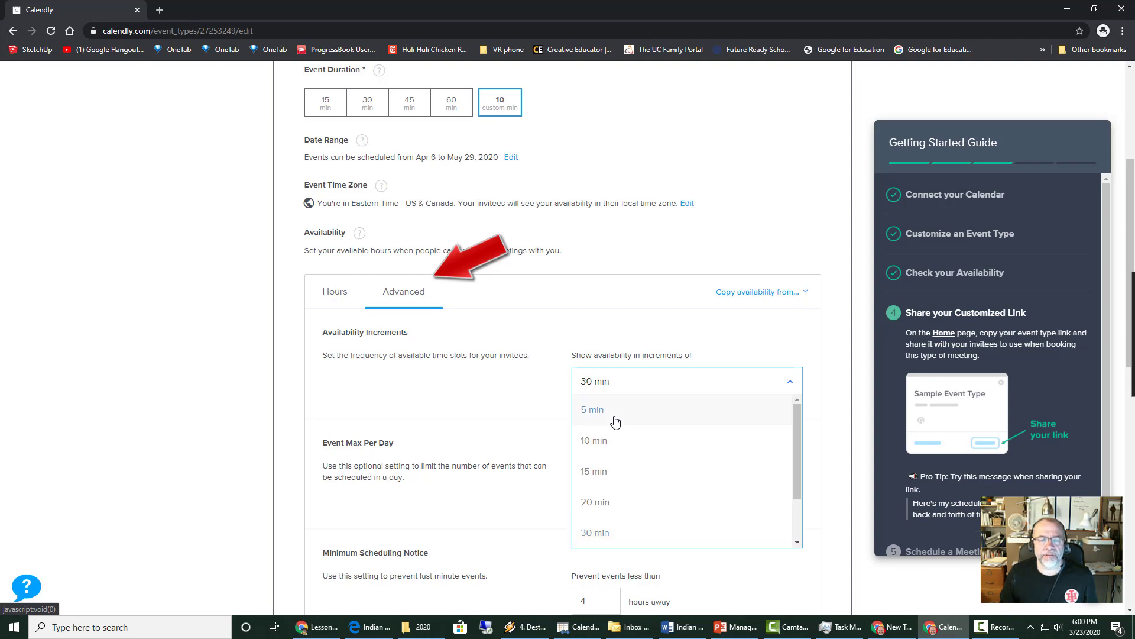
click(613, 445)
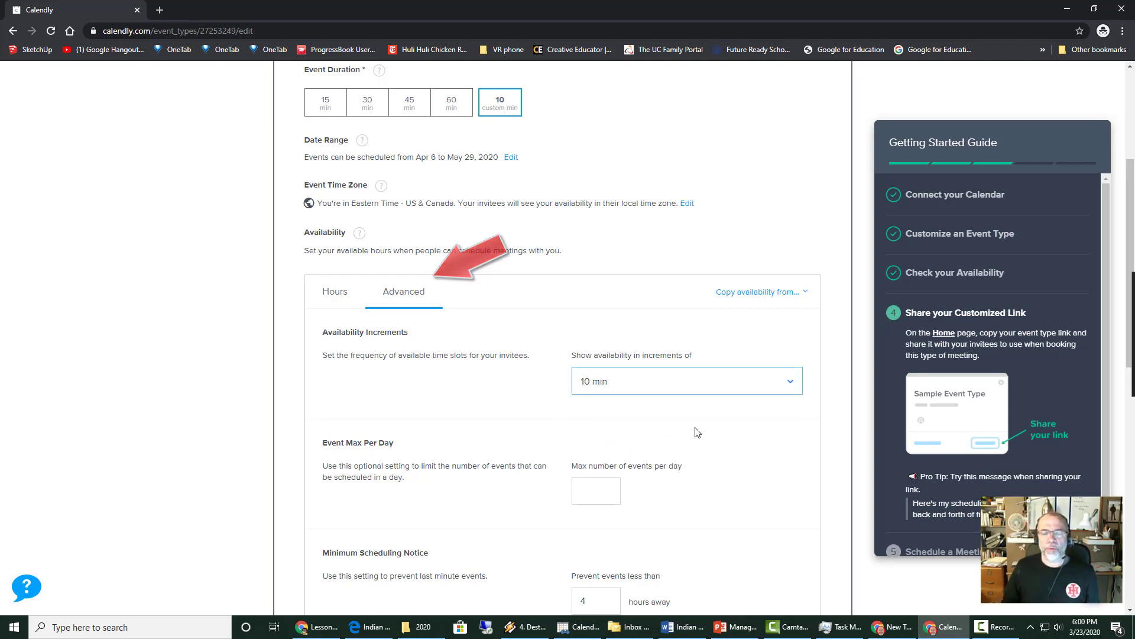
scroll(706, 438, down, 3)
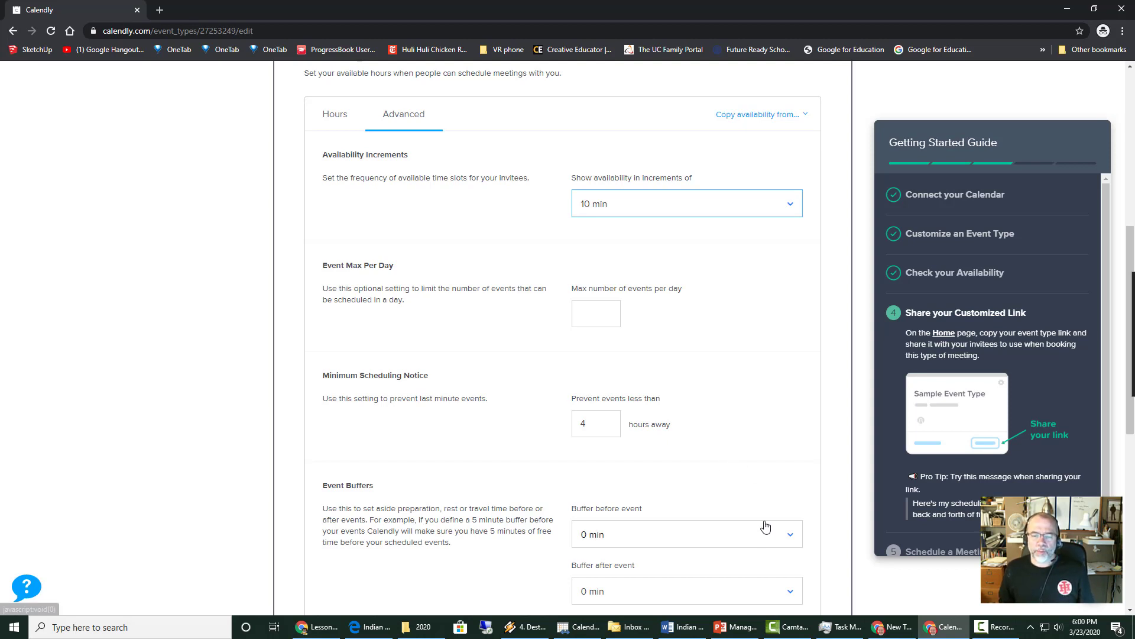
scroll(765, 526, down, 1)
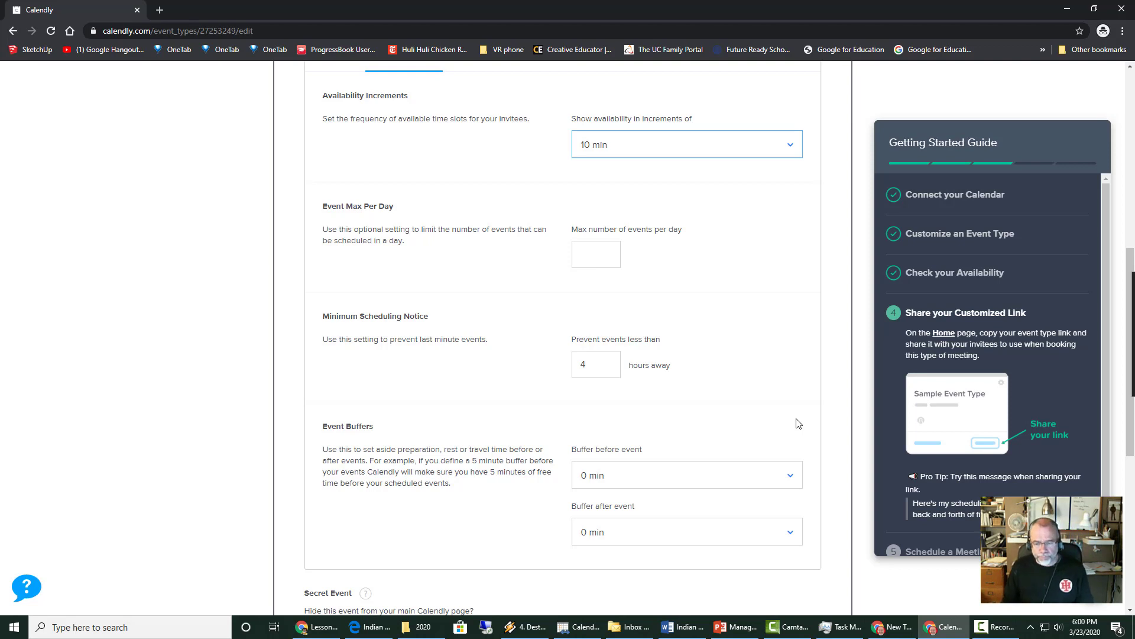
scroll(791, 418, down, 4)
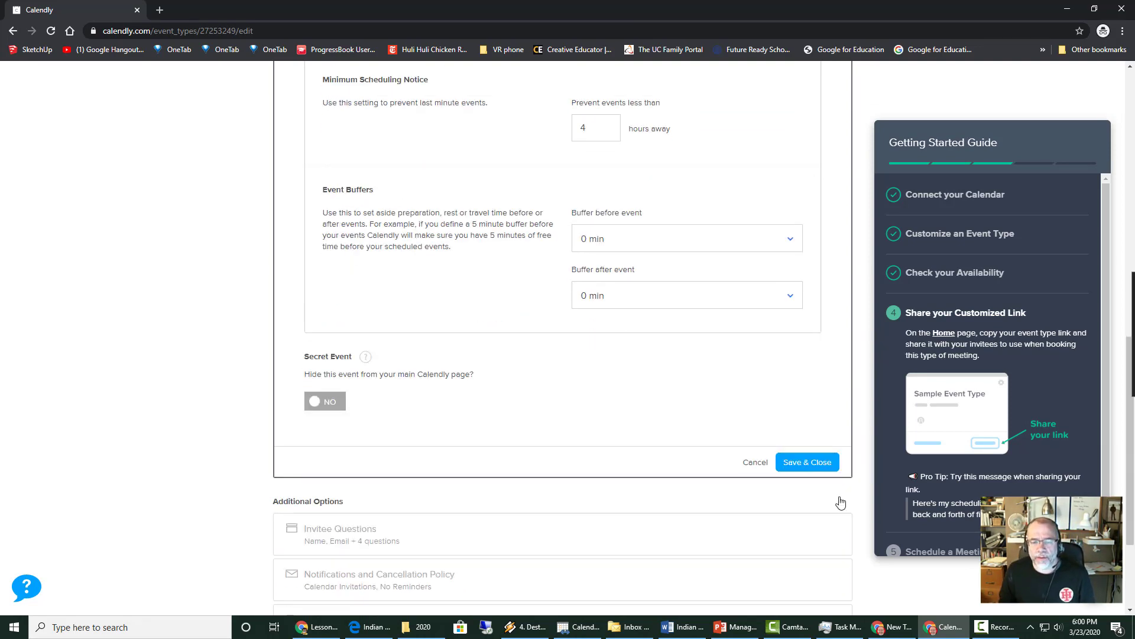
click(806, 466)
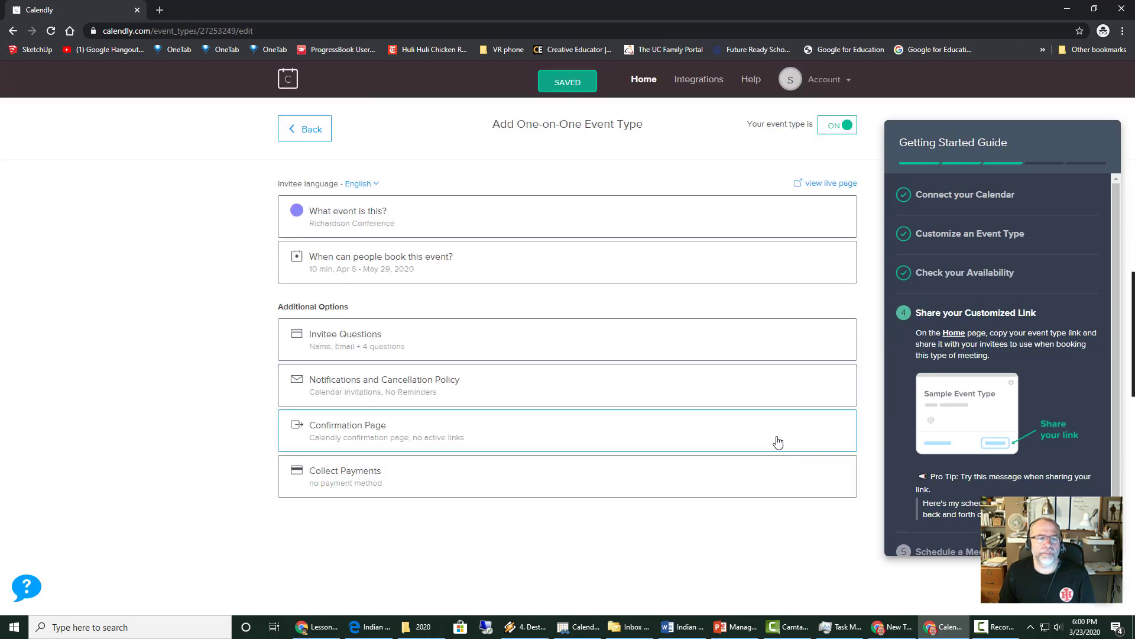
- Reopen the booking-time settings and bring up the hours for Monday, April 6
click(369, 261)
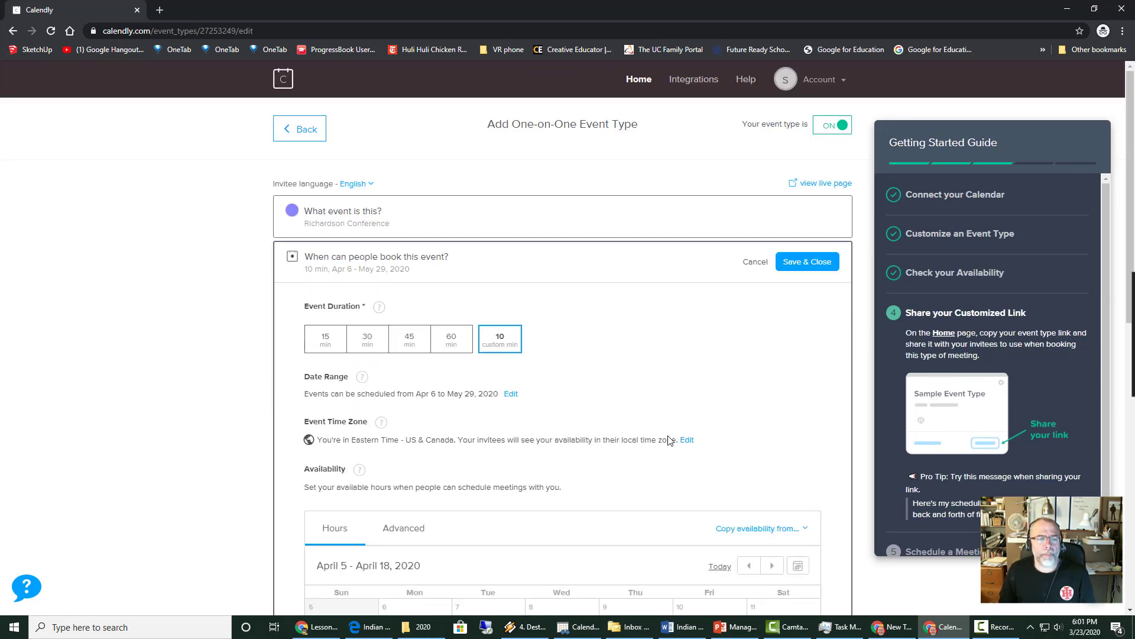
scroll(663, 436, down, 5)
scroll(656, 441, up, 3)
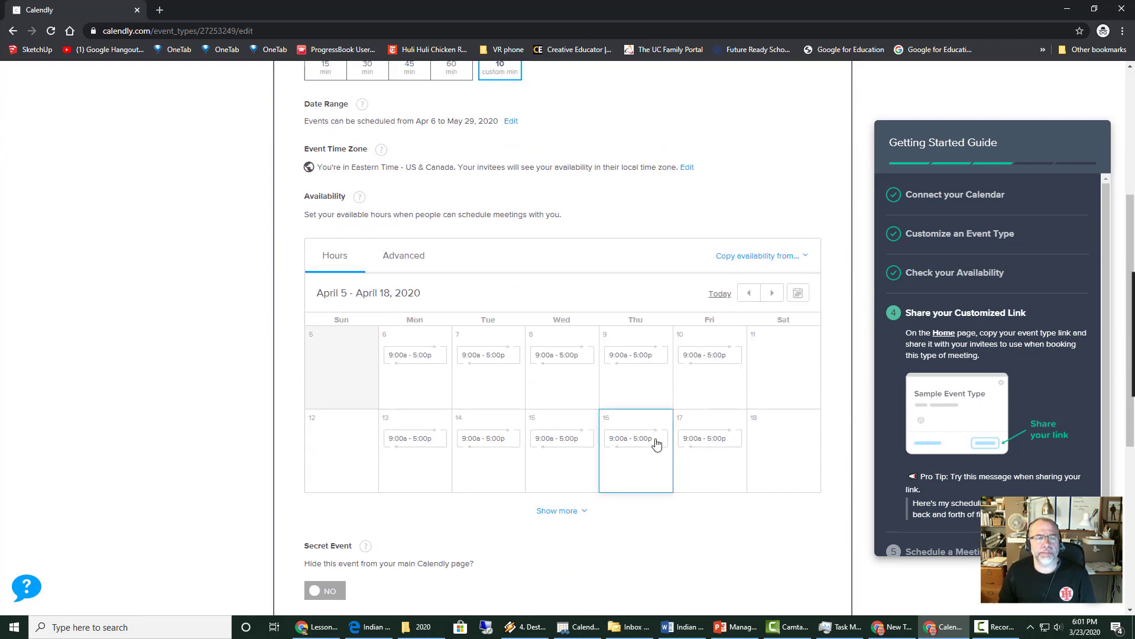
scroll(601, 395, down, 3)
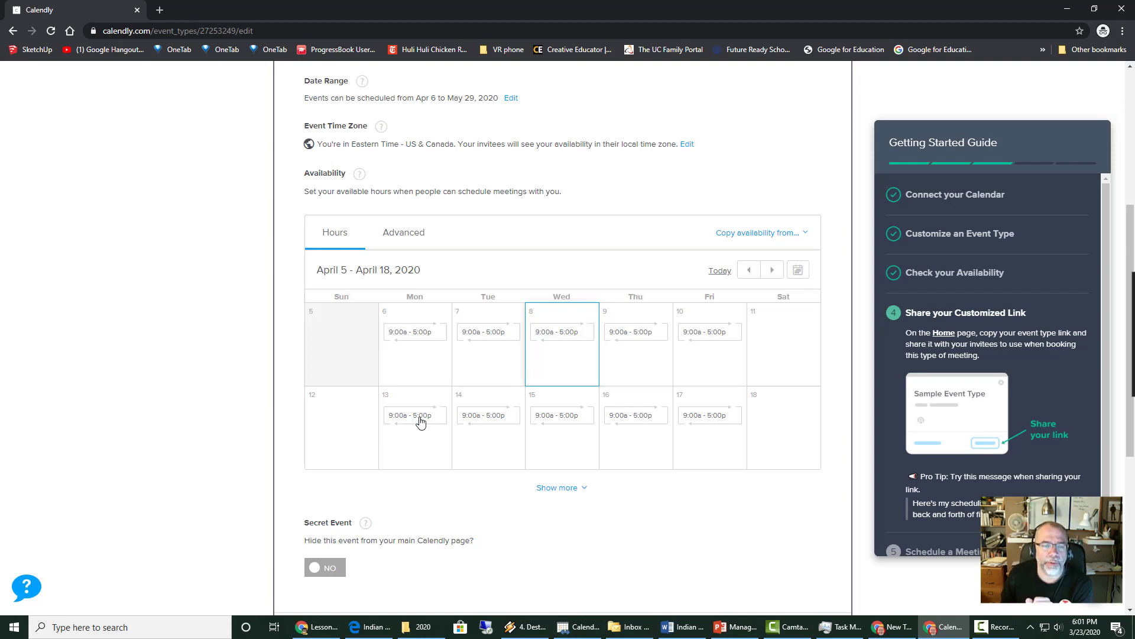
click(405, 338)
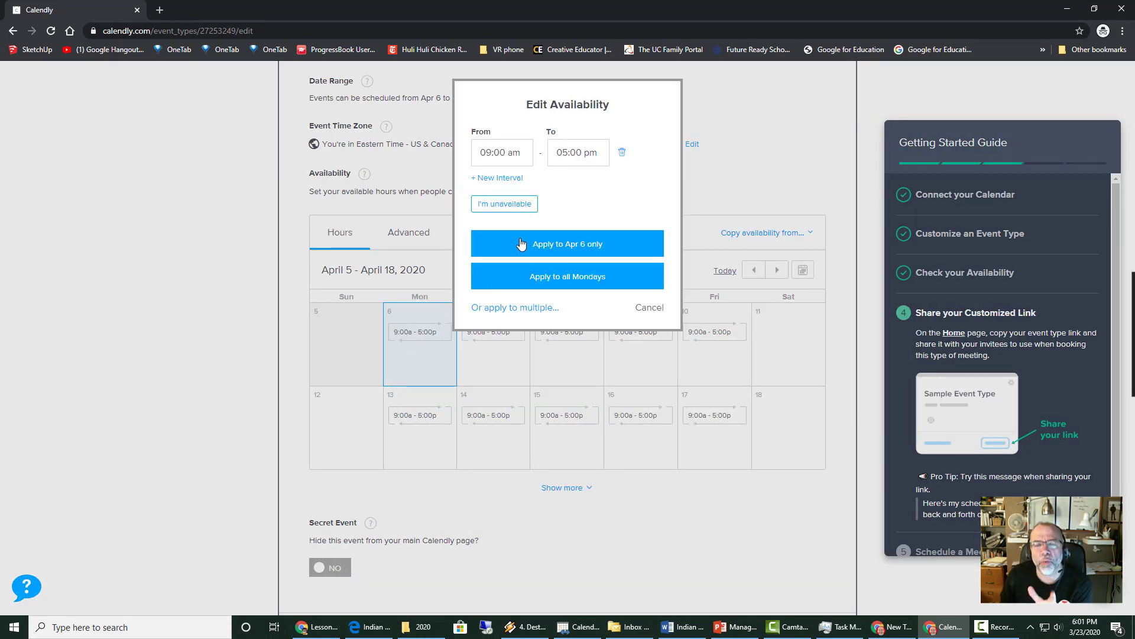
- Change Monday's end time to 10:00 am and apply 9:00–10:00 am to all Mondays
click(558, 152)
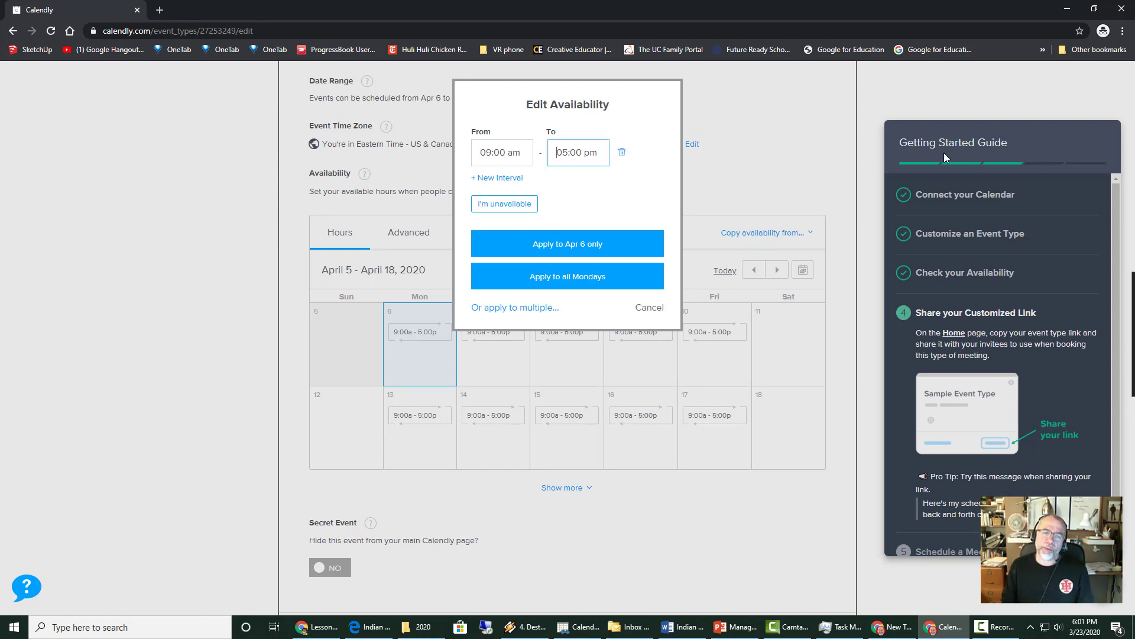
key(BackSpace)
key(BackSpace)
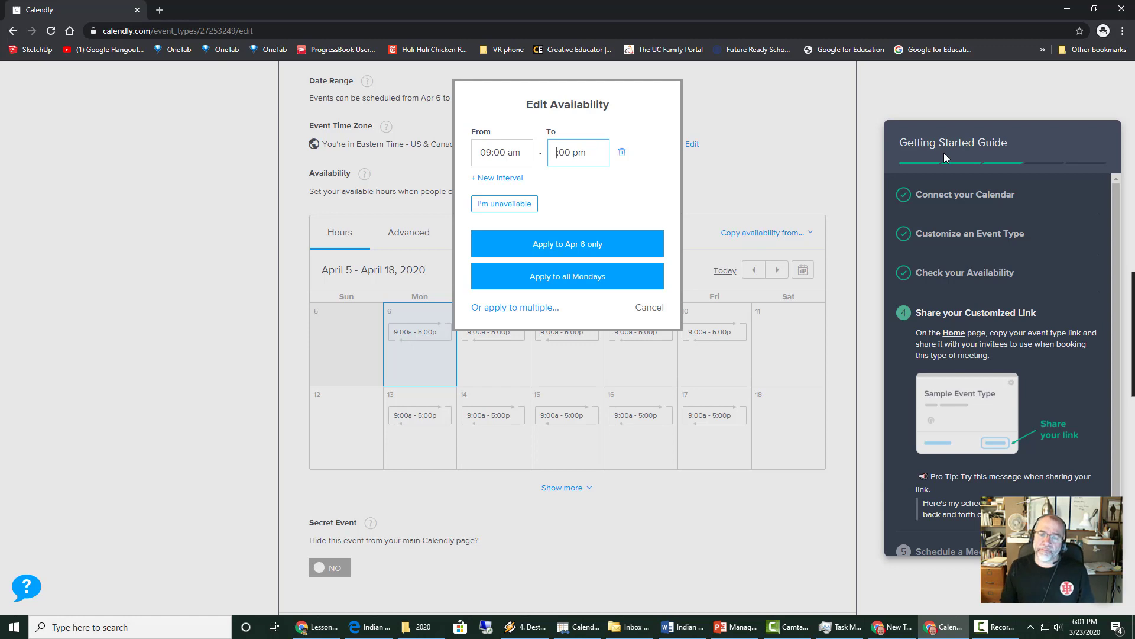
text(10)
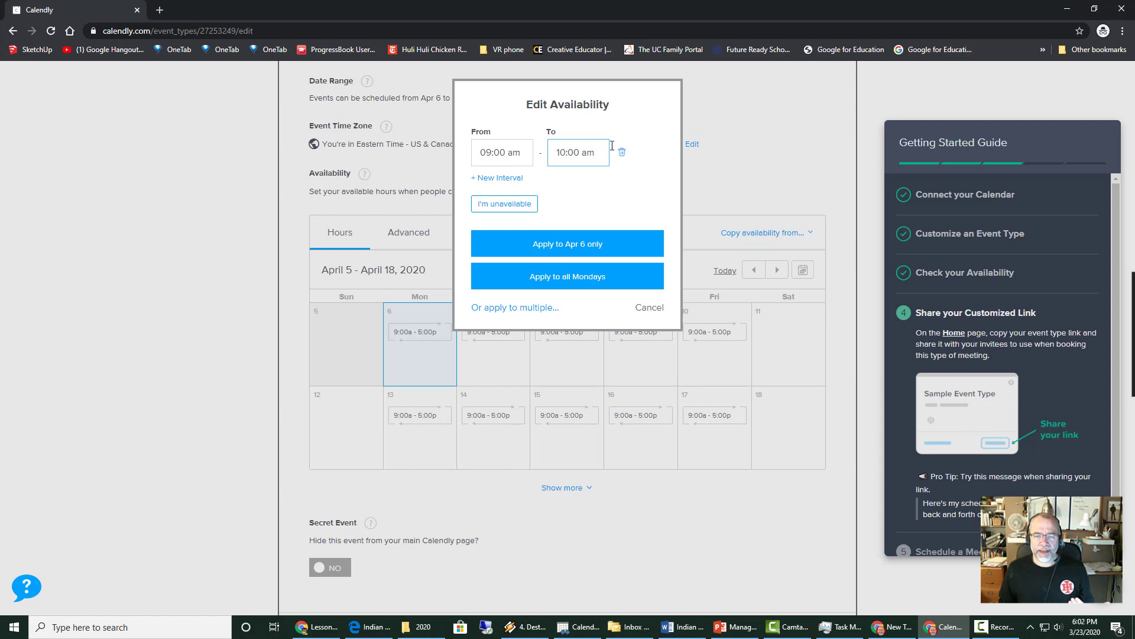
click(553, 278)
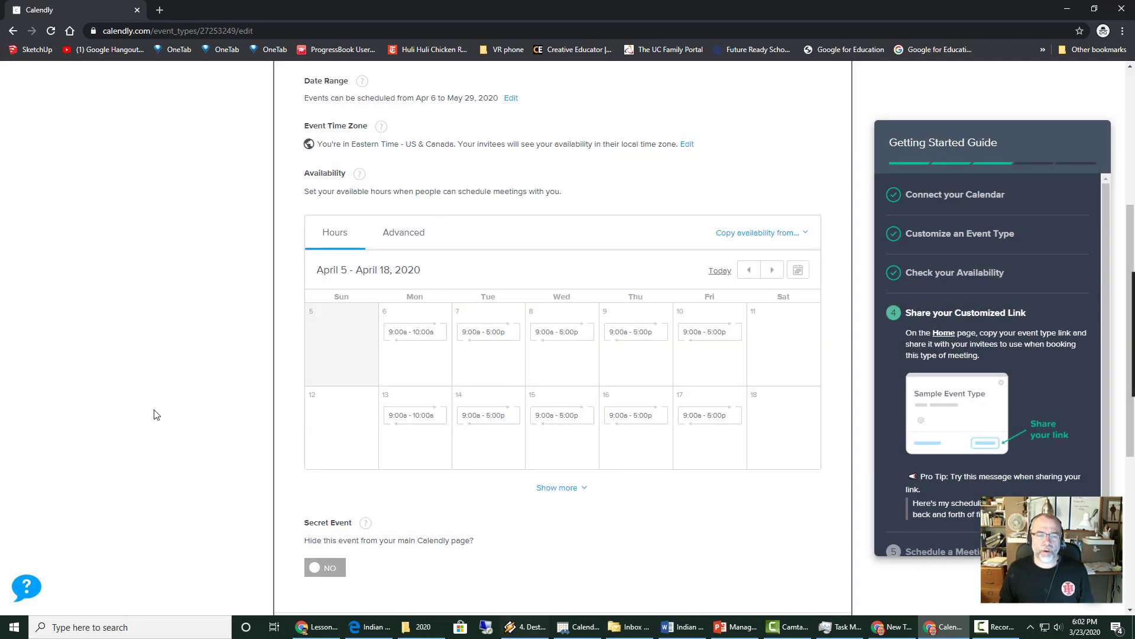
- Set Tuesday, April 7's hours to 10:00 am – 11:00 am
click(489, 334)
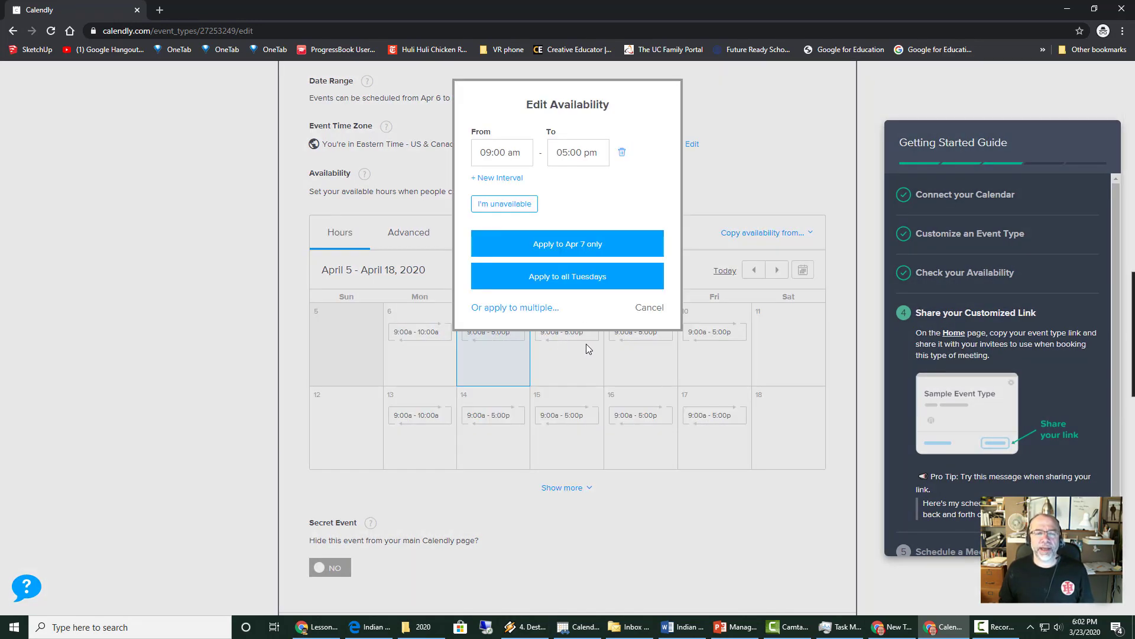
click(487, 152)
text(9:00 am)
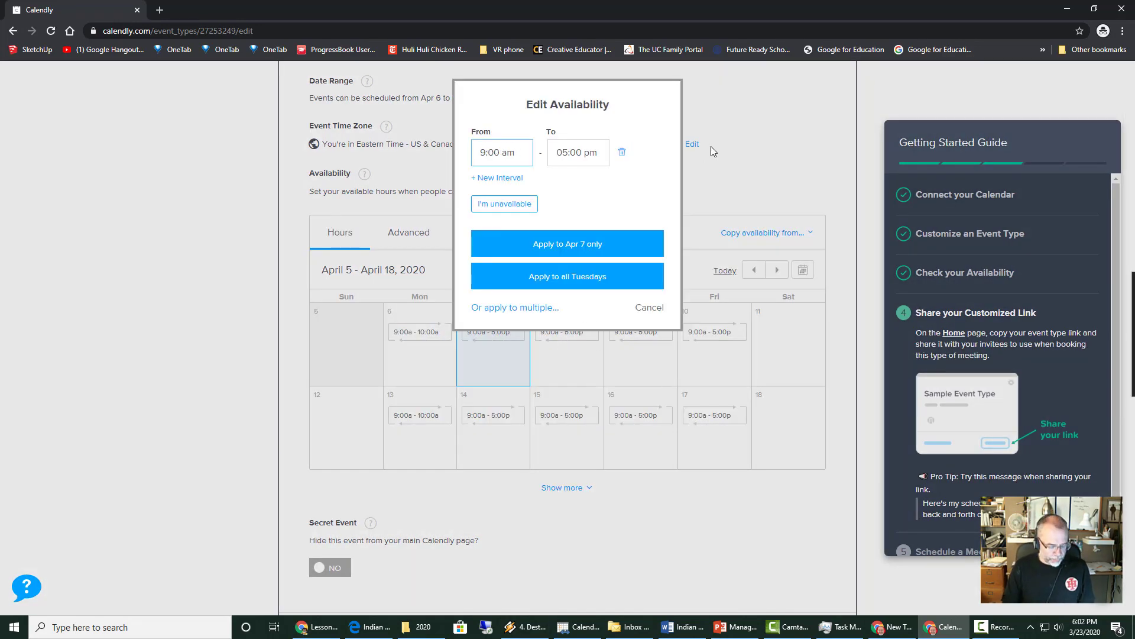
key(Delete)
text(11)
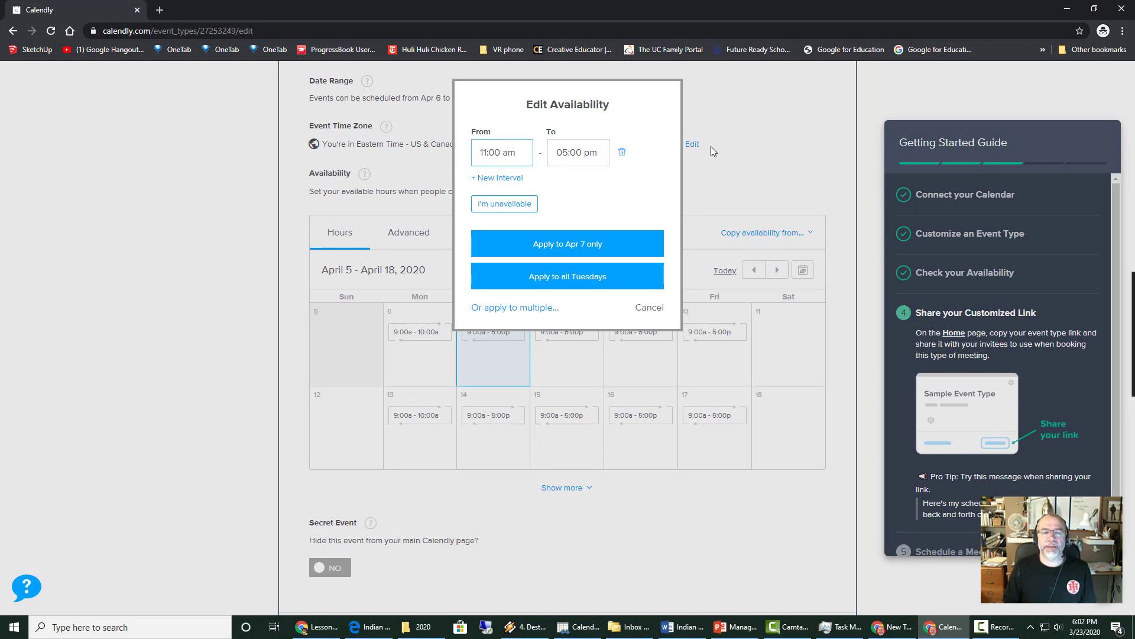
key(BackSpace)
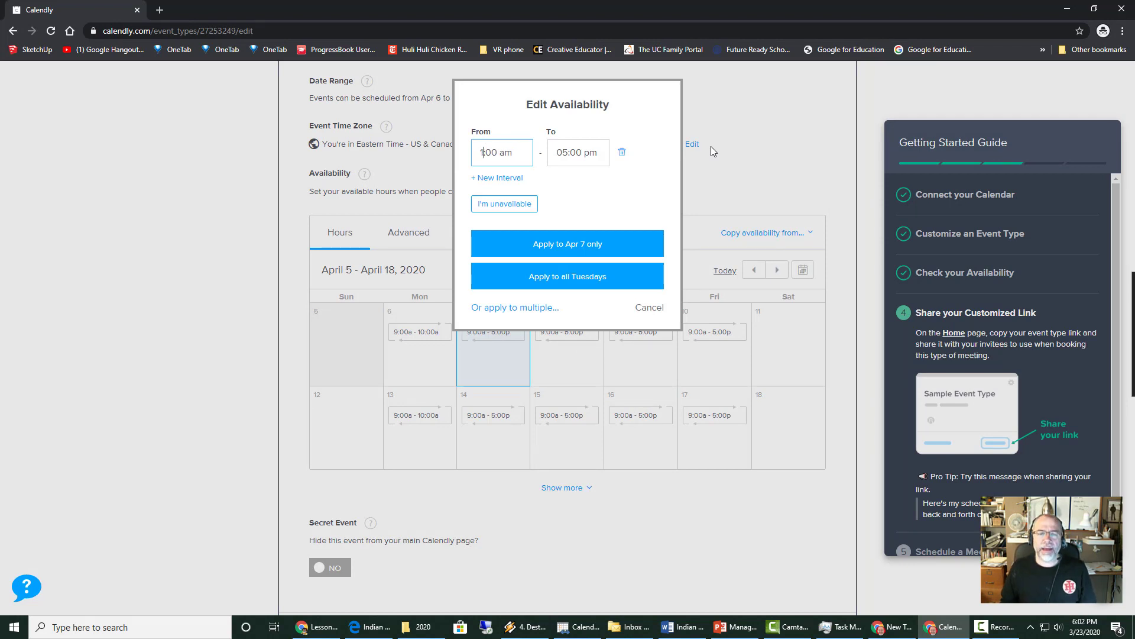
text(0)
click(577, 152)
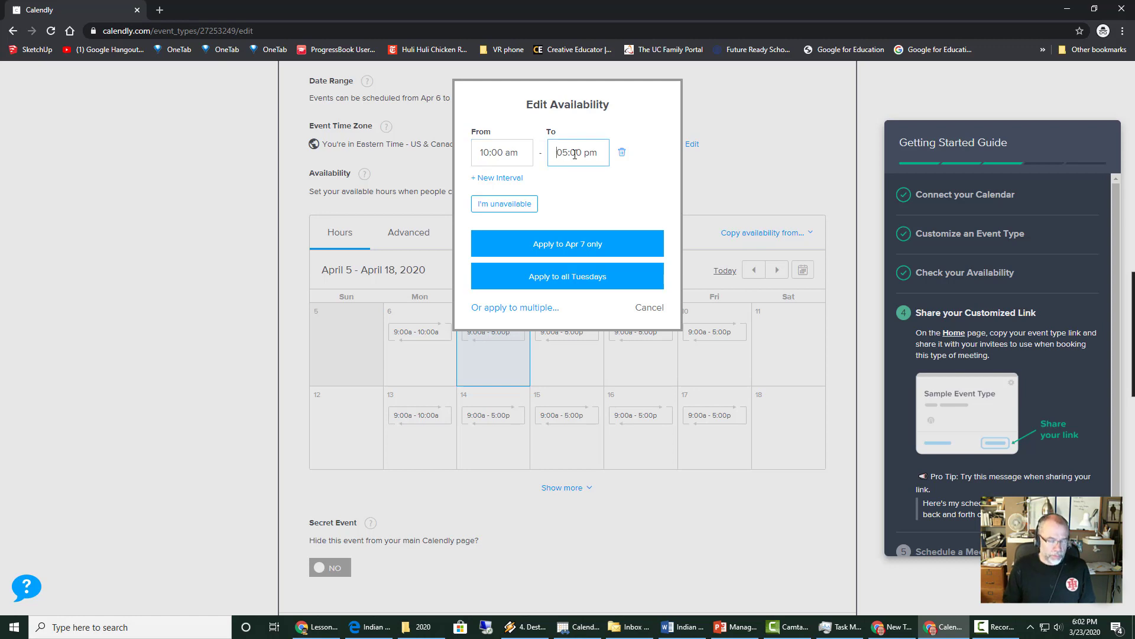
key(Delete)
text(11)
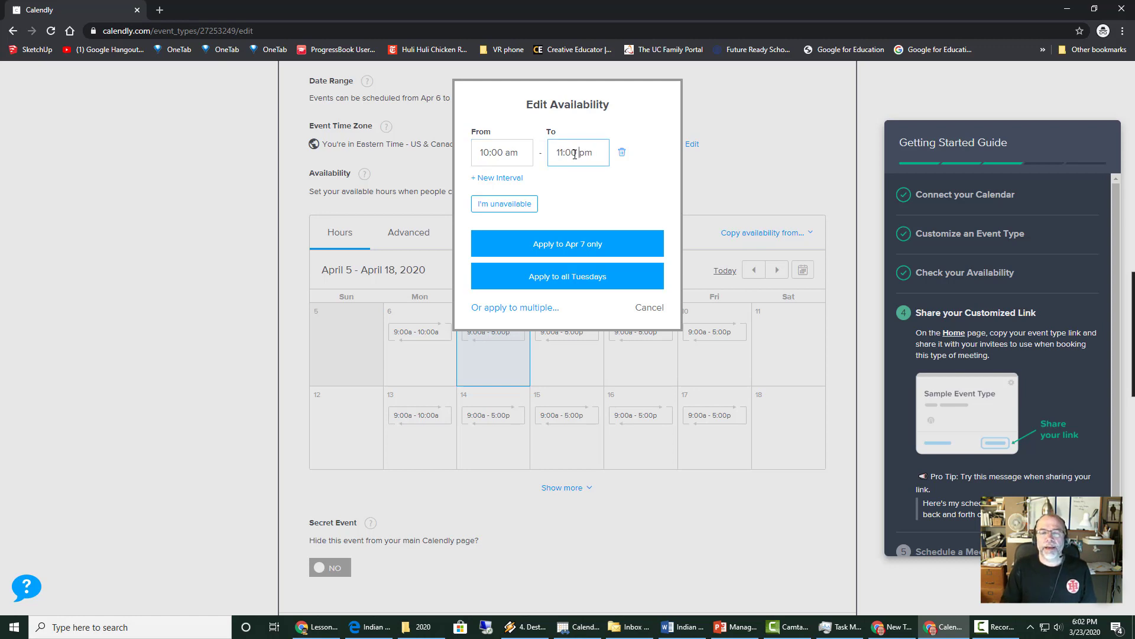
key(Delete)
text(a)
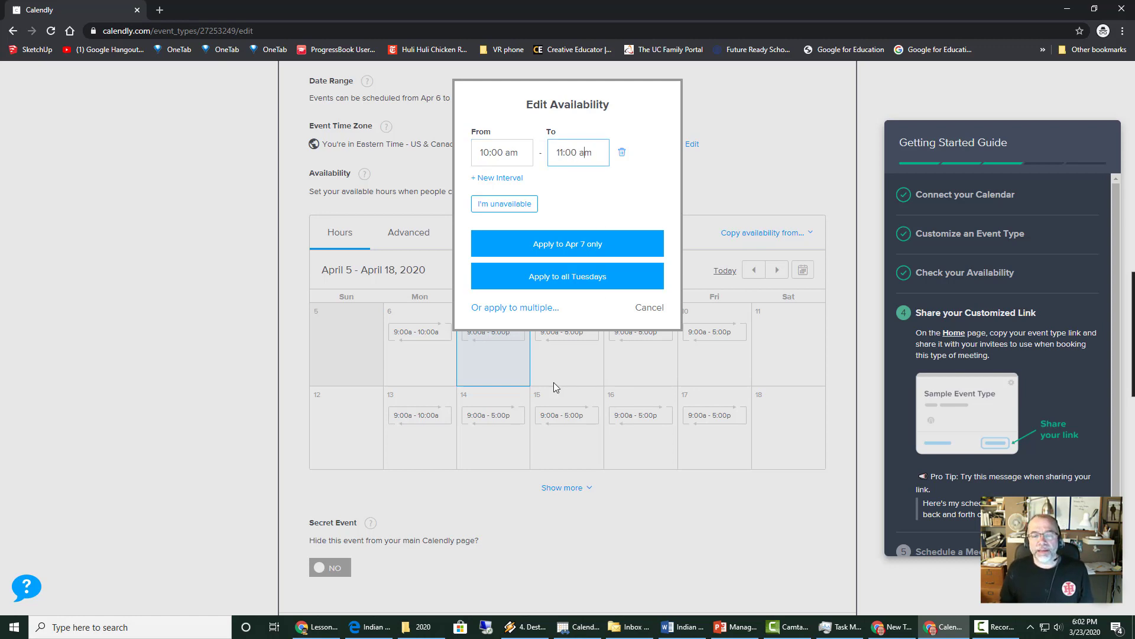
- Apply the 10:00–11:00 am hours to Tuesdays and Thursdays
click(535, 308)
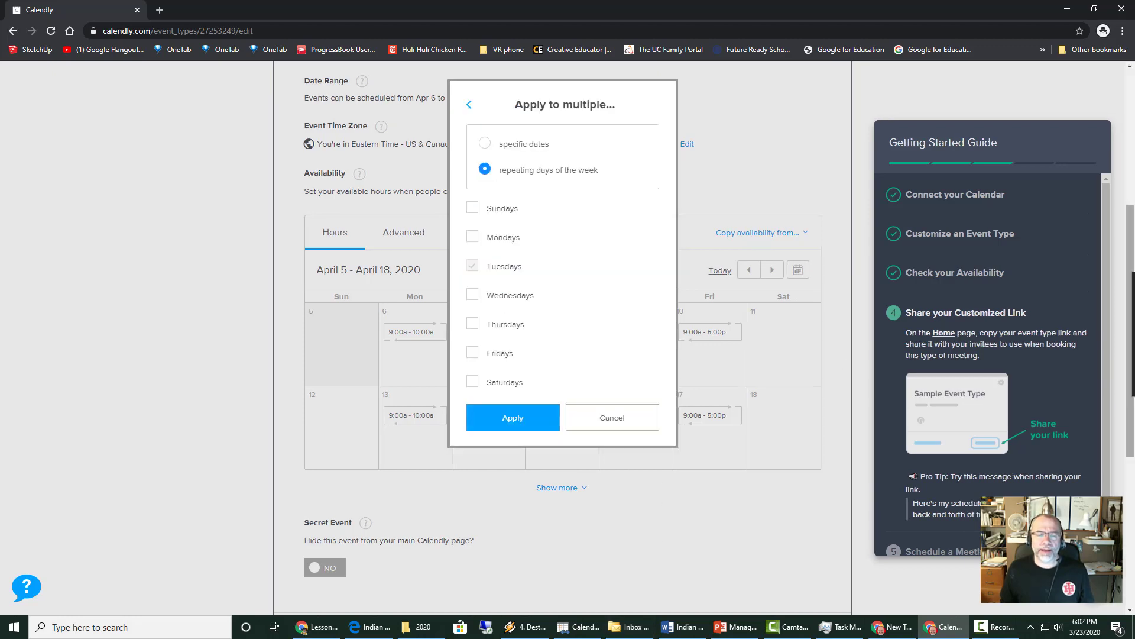
click(477, 325)
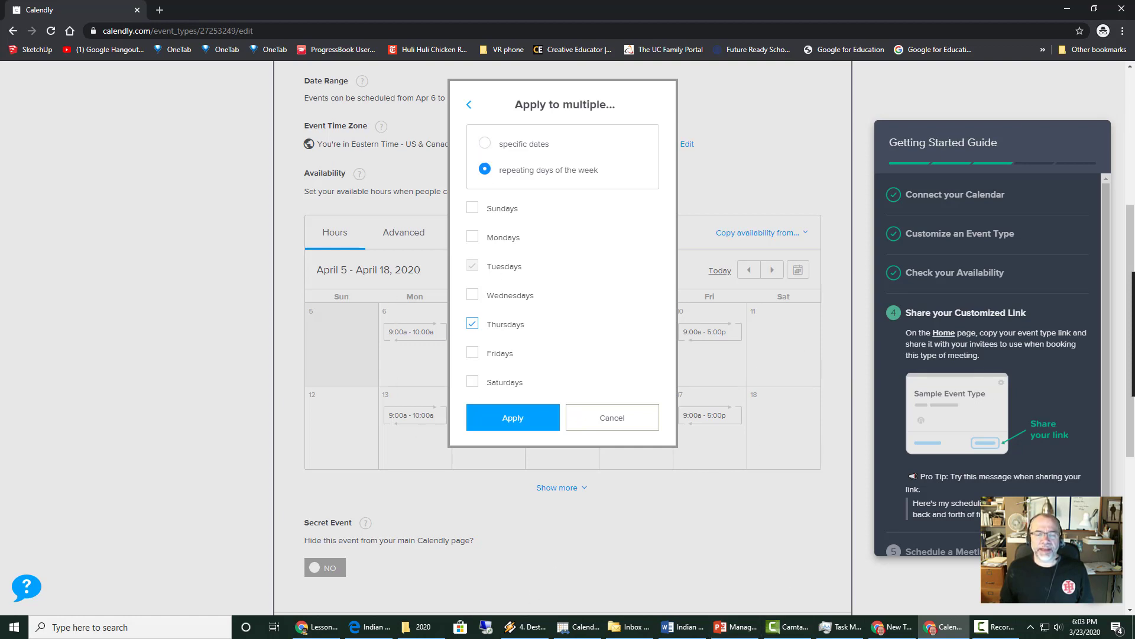
click(521, 419)
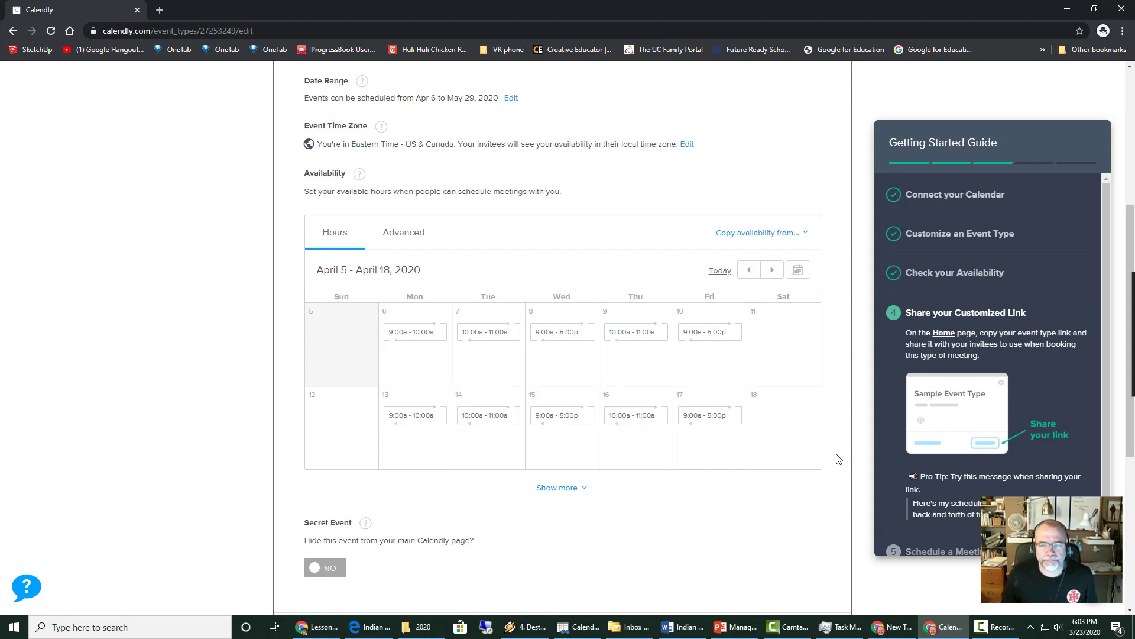
scroll(783, 492, up, 5)
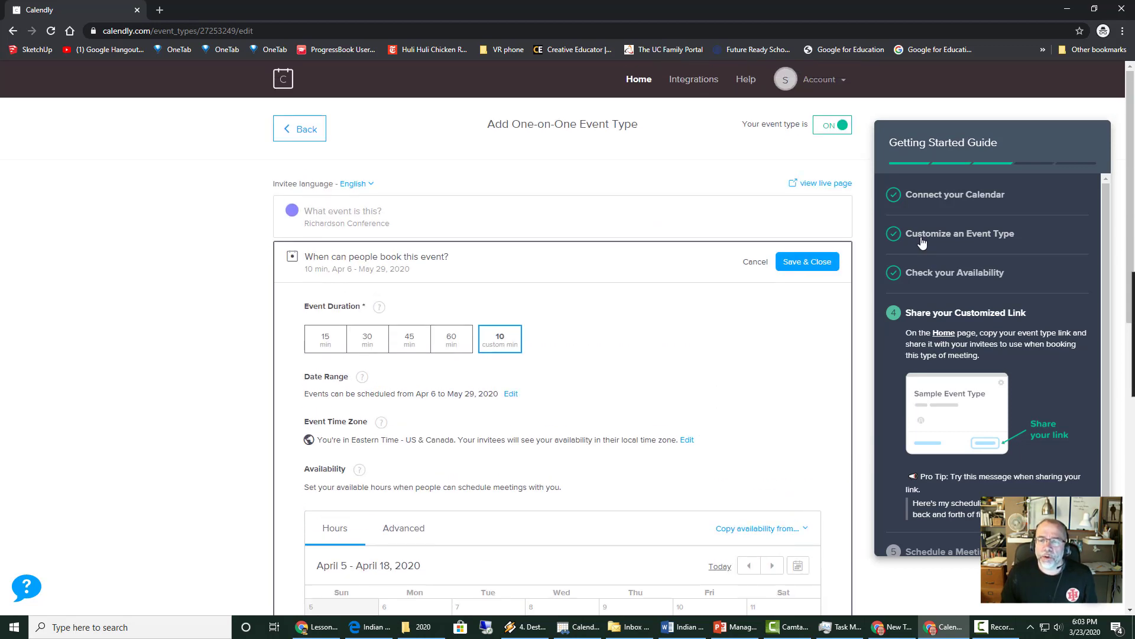
- Save the hours, open the live booking page, and confirm the 9:00am slot on Monday, April 6
click(791, 262)
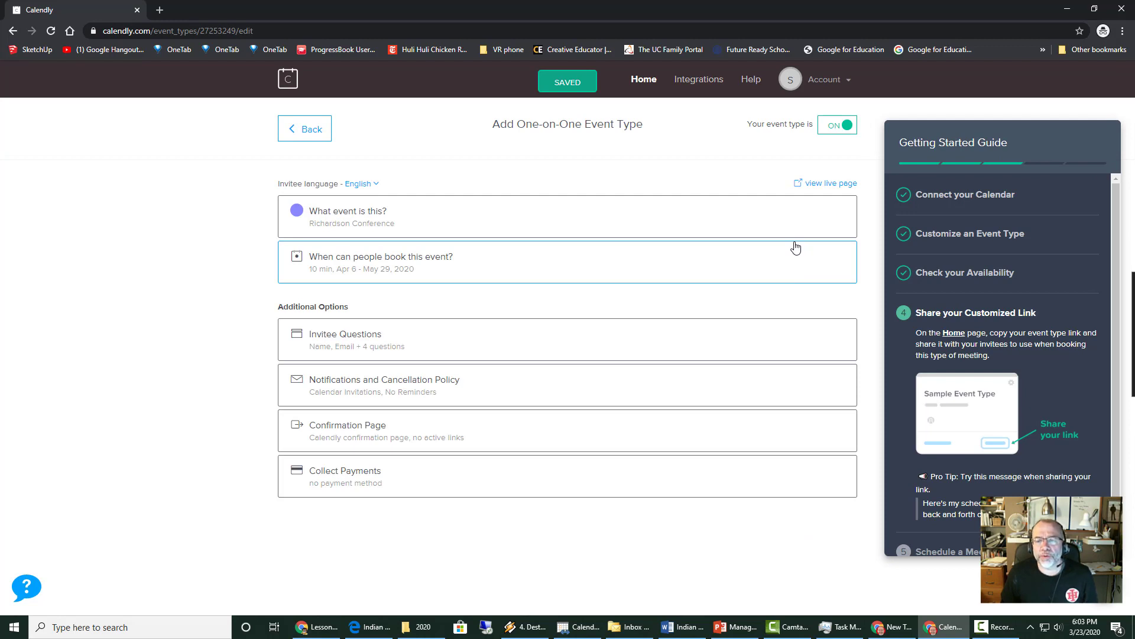
click(823, 184)
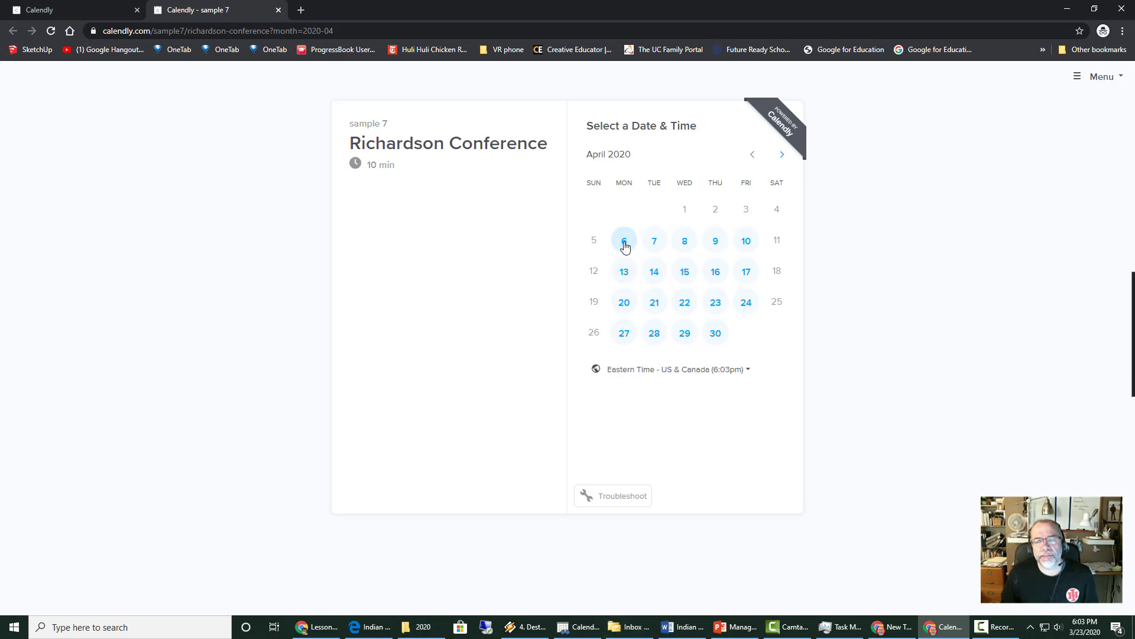
click(625, 247)
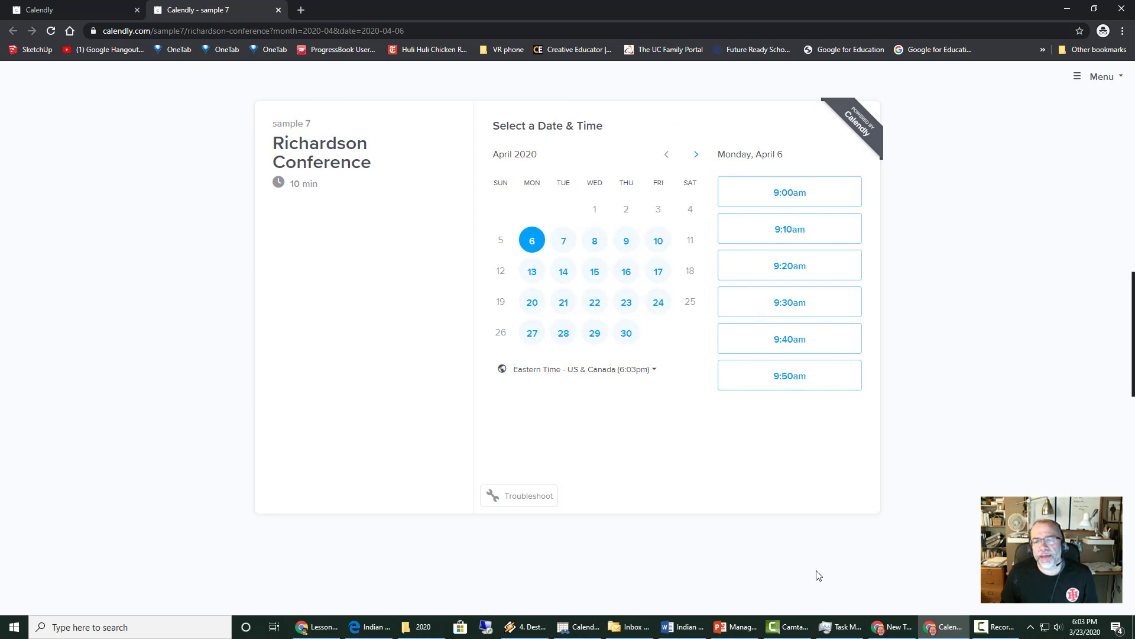
click(779, 198)
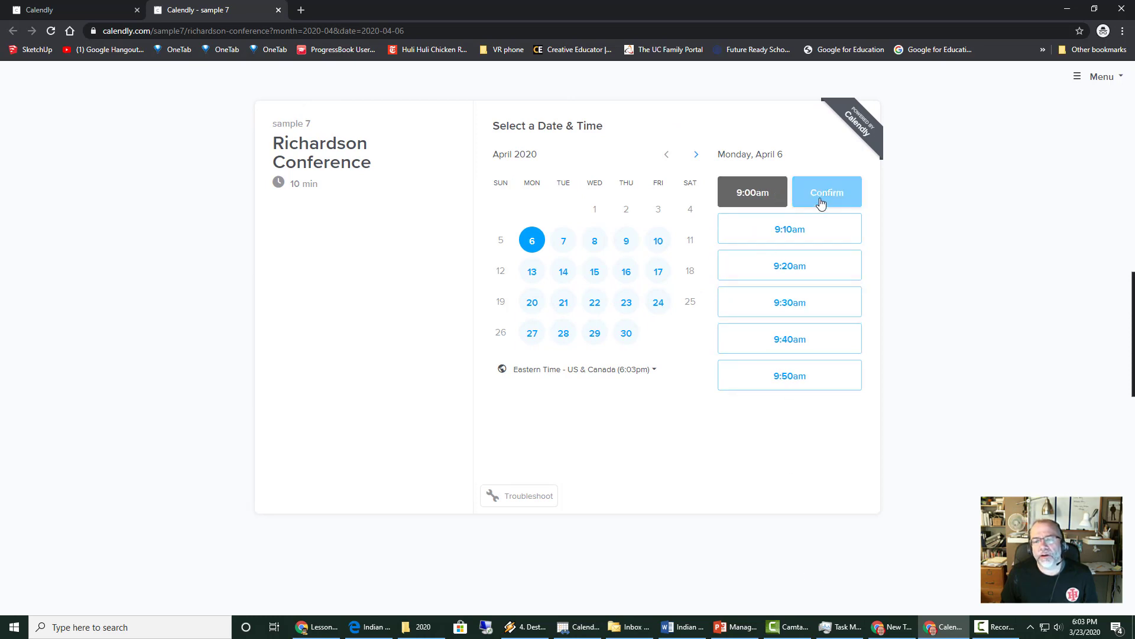
click(824, 194)
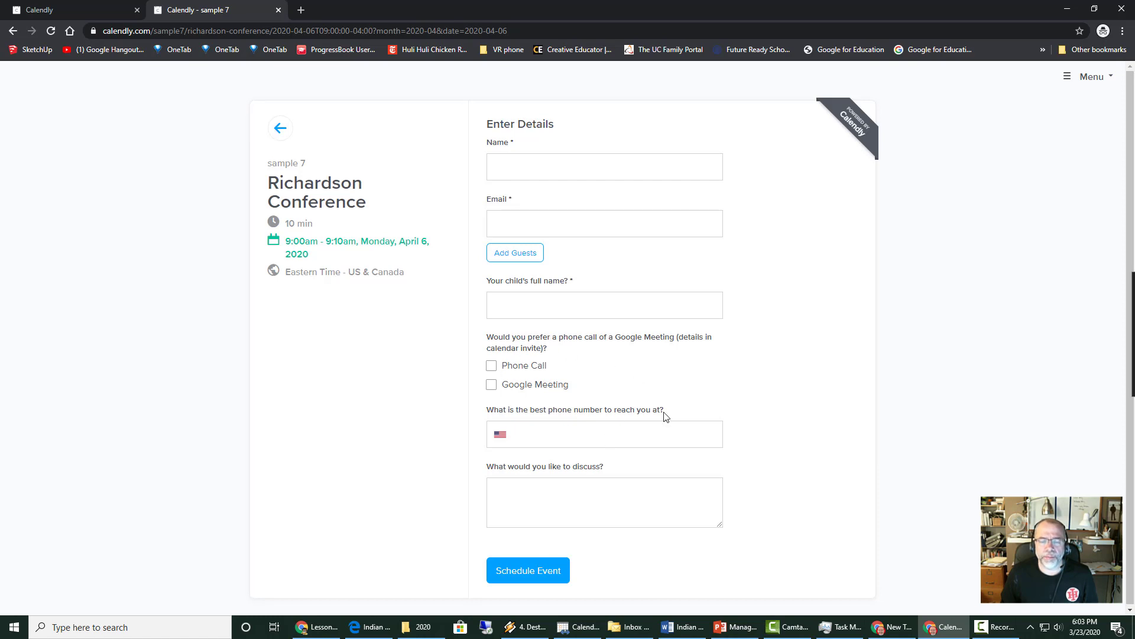
- Fill in the invitee's name, e-mail address, and child's name on the booking form
scroll(581, 503, down, 1)
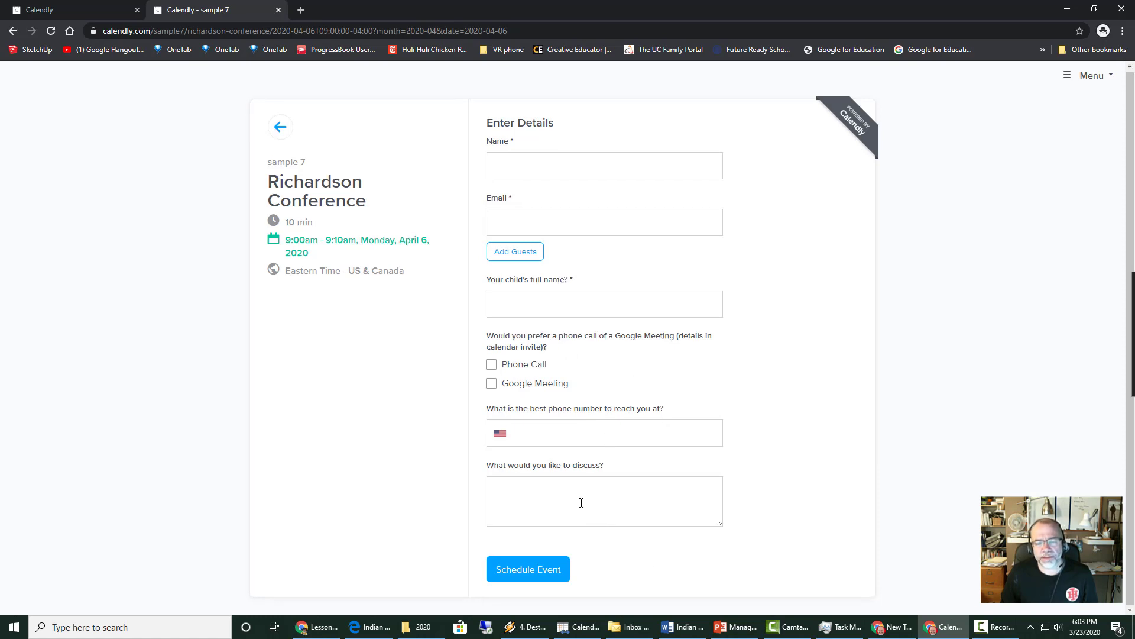
click(517, 168)
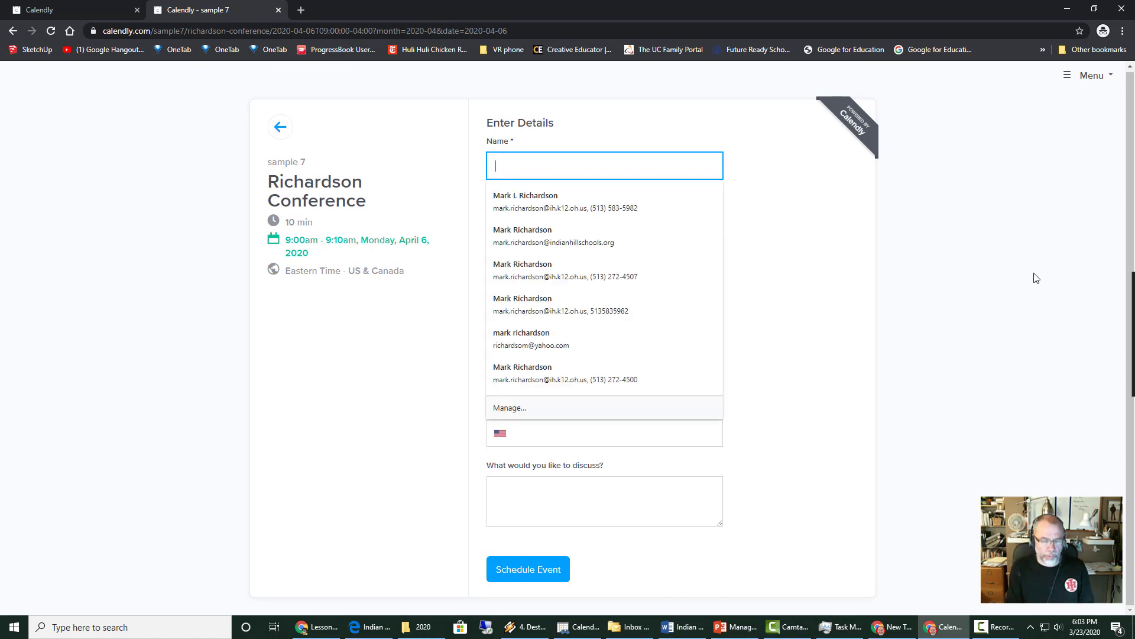
key(Tab)
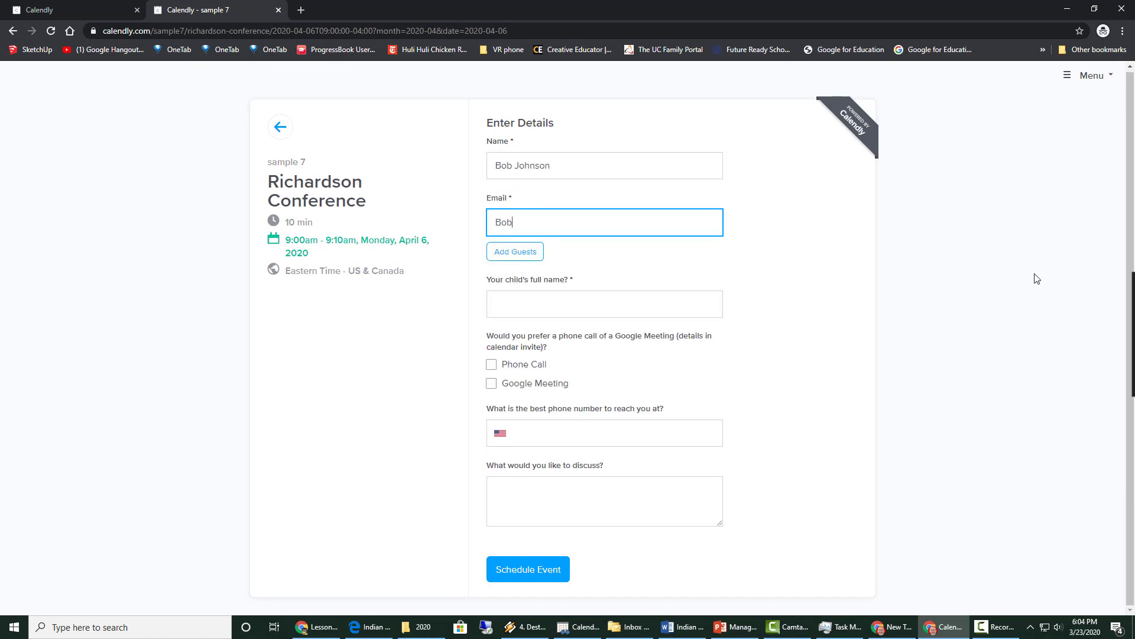
click(557, 302)
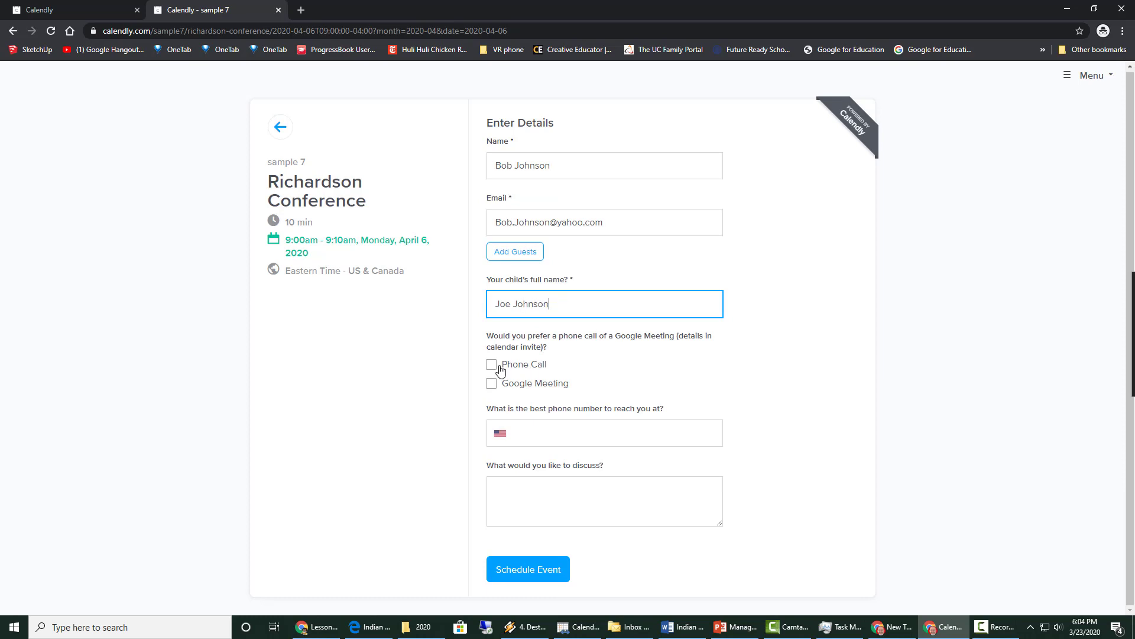
- Choose Phone Call, enter the phone number and topic 'Question about grades?', then schedule
click(500, 370)
click(604, 440)
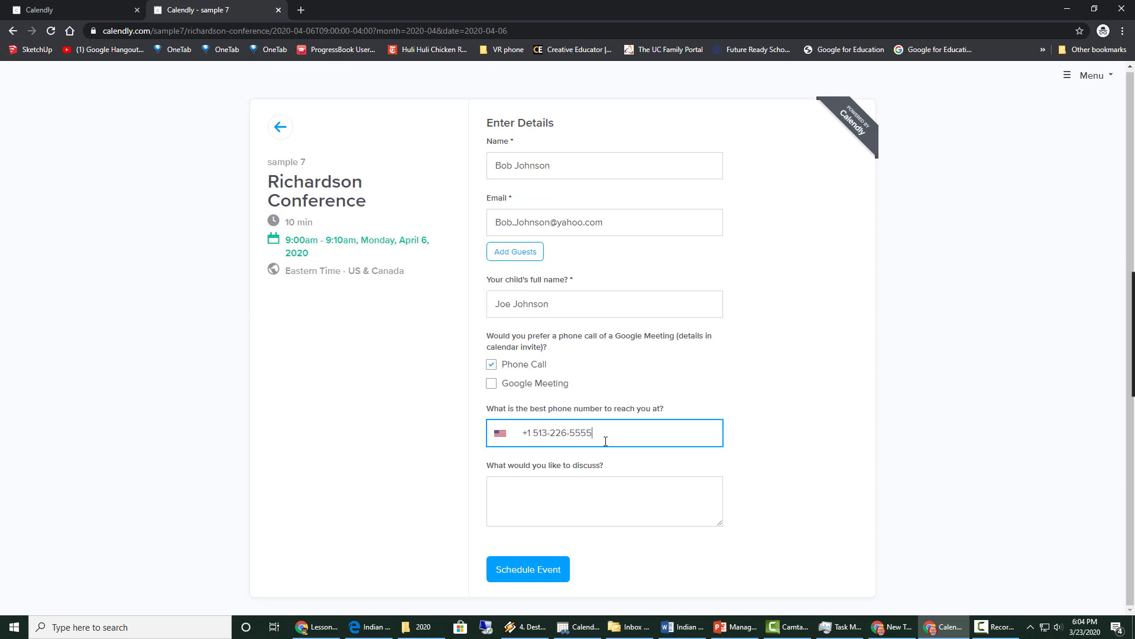
key(Tab)
text(Question about grades?)
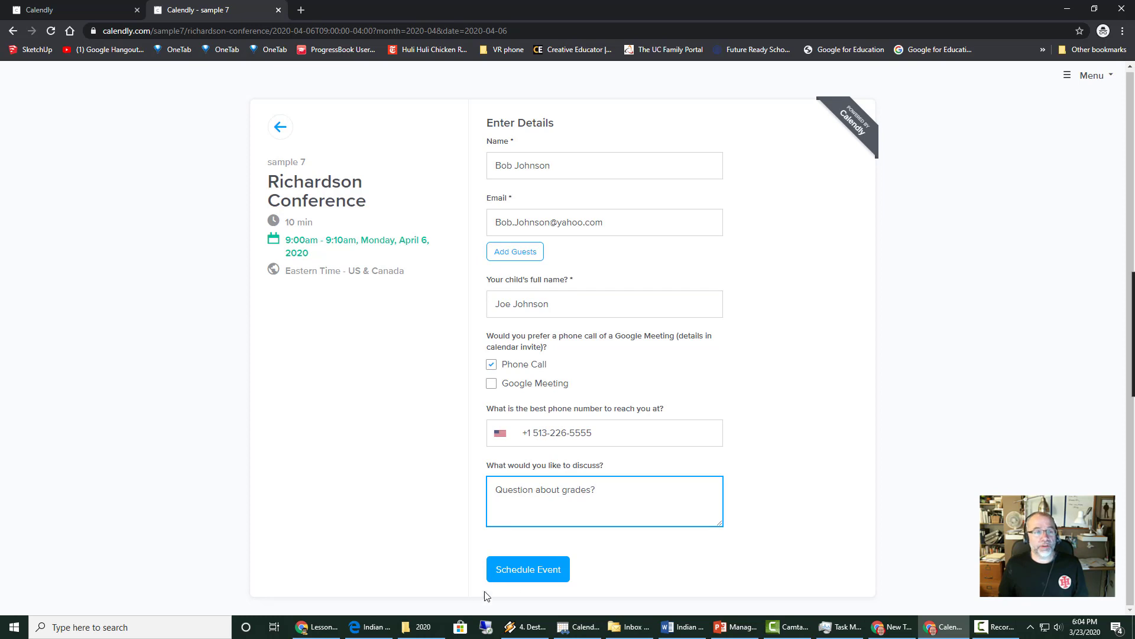
click(527, 570)
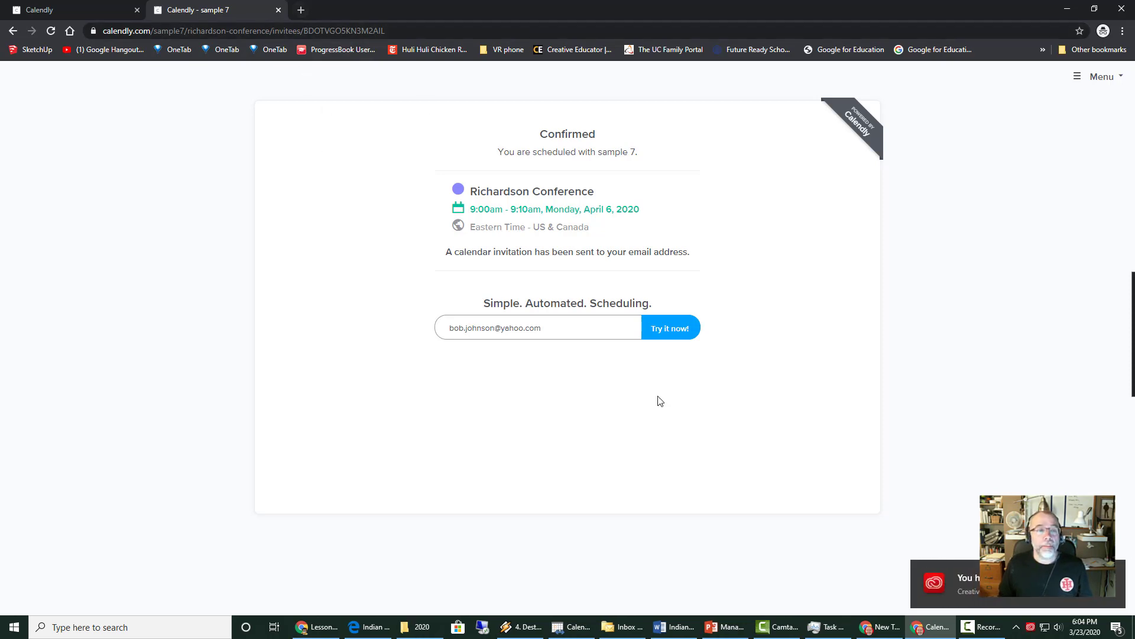
- Load calendar.google.com in a new tab, dismiss the prompts, and show the week of April 6
click(301, 10)
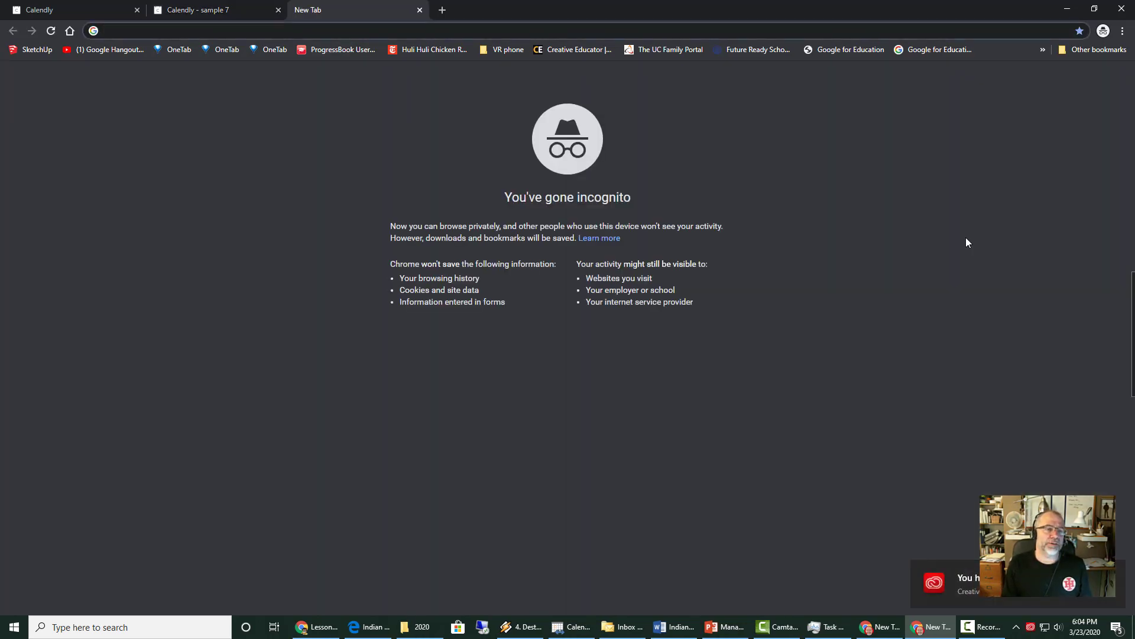
text(ca:endar)
key(BackSpace)
key(BackSpace)
key(BackSpace)
key(BackSpace)
key(BackSpace)
key(BackSpace)
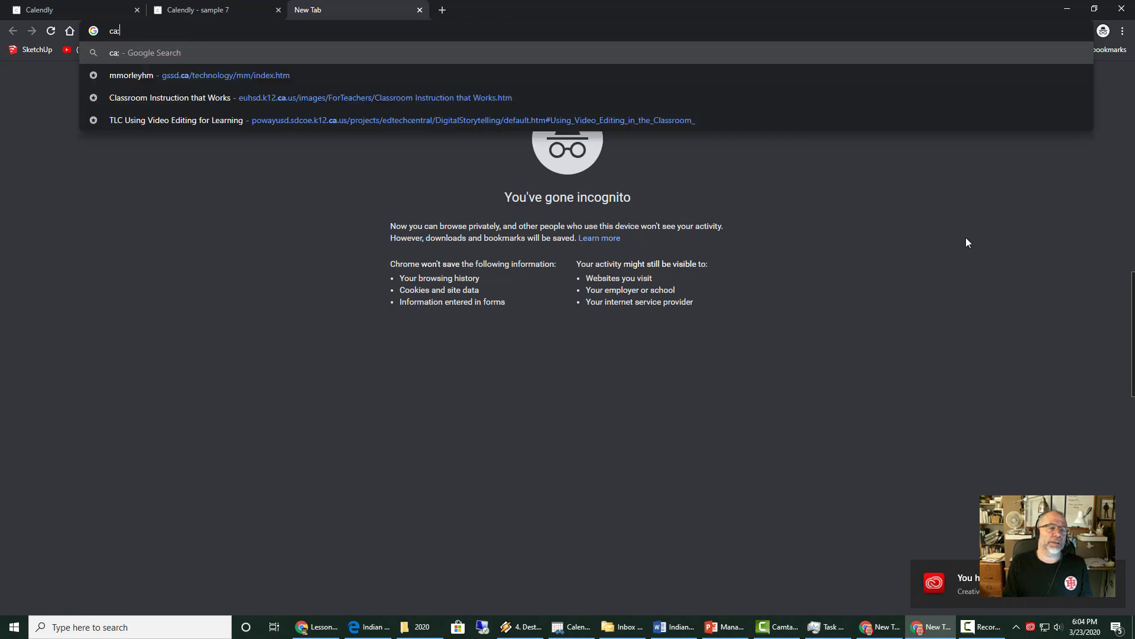
text(lendar.google.com)
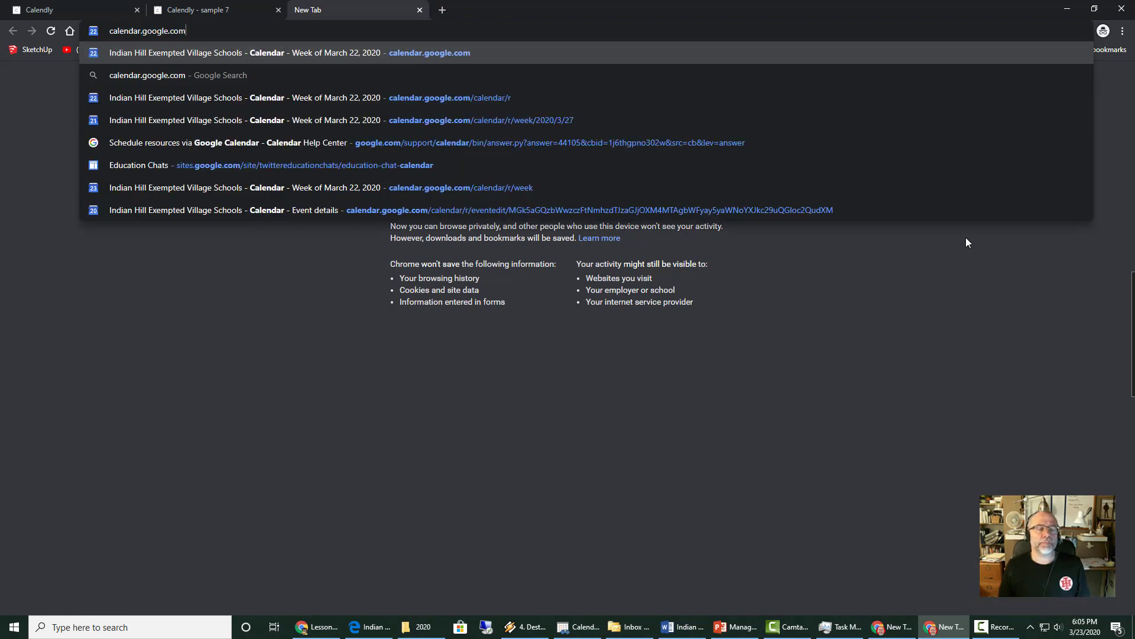
key(Return)
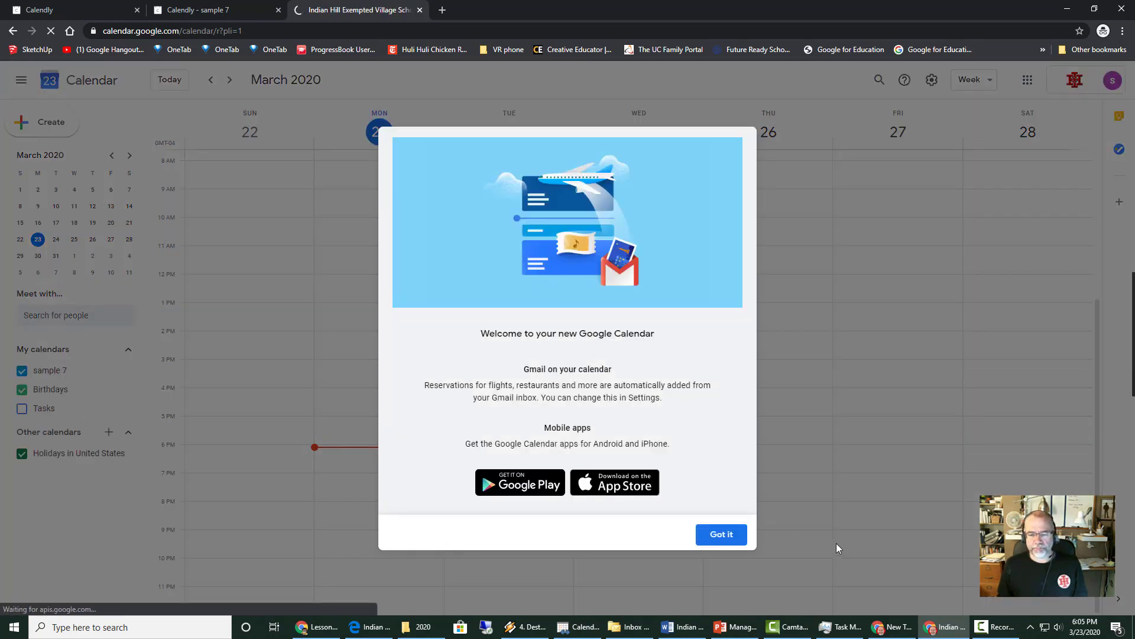
click(712, 533)
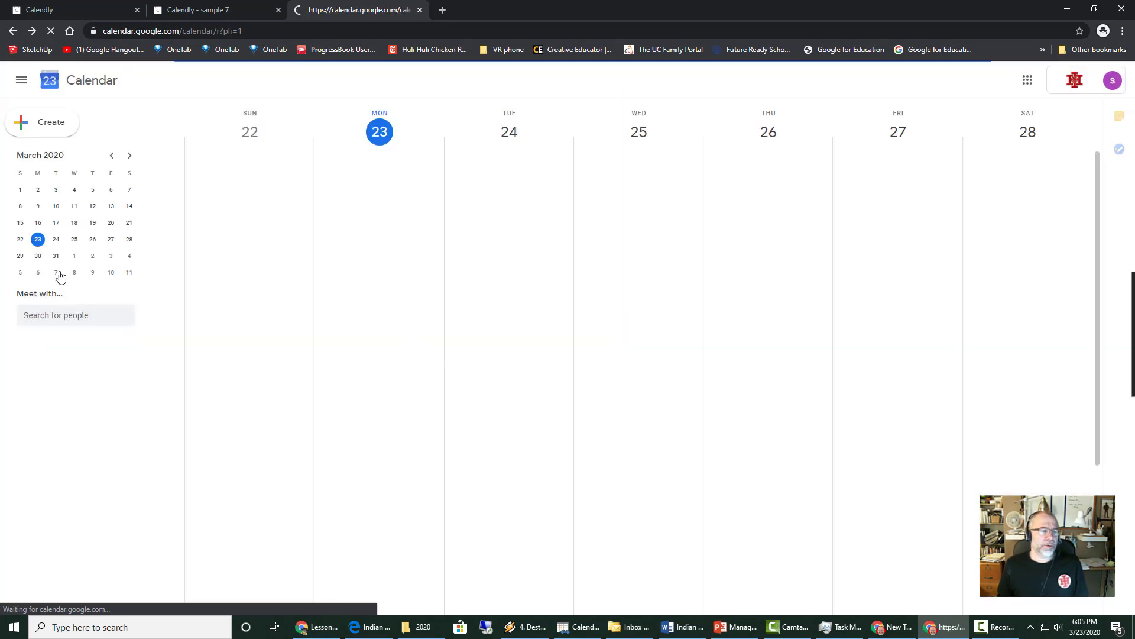
click(689, 397)
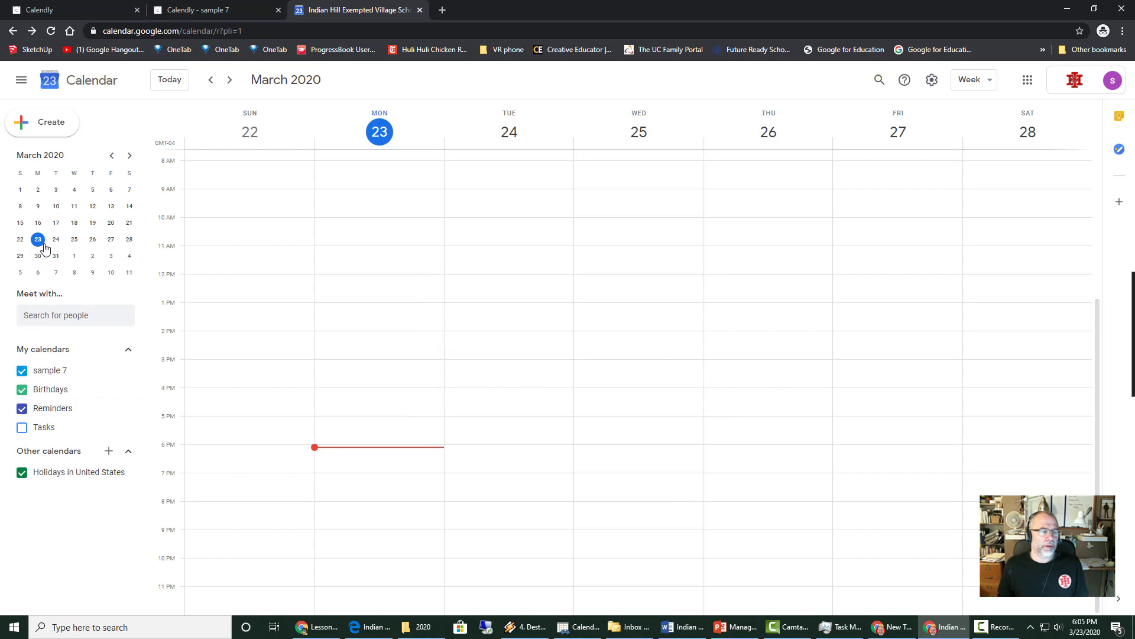
click(38, 272)
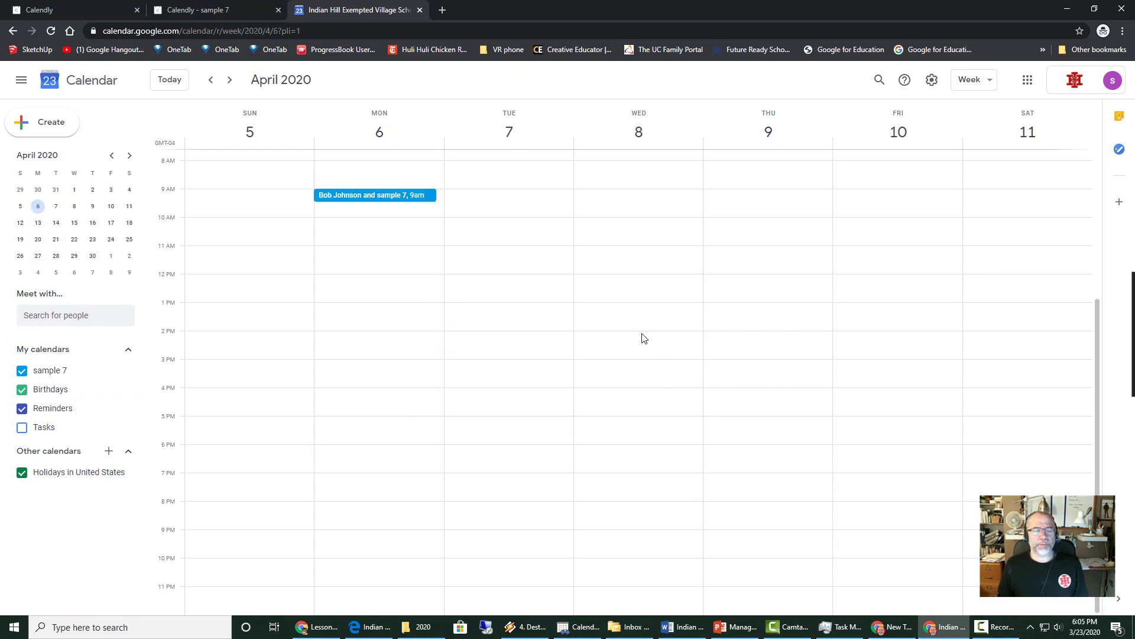
scroll(428, 380, up, 1)
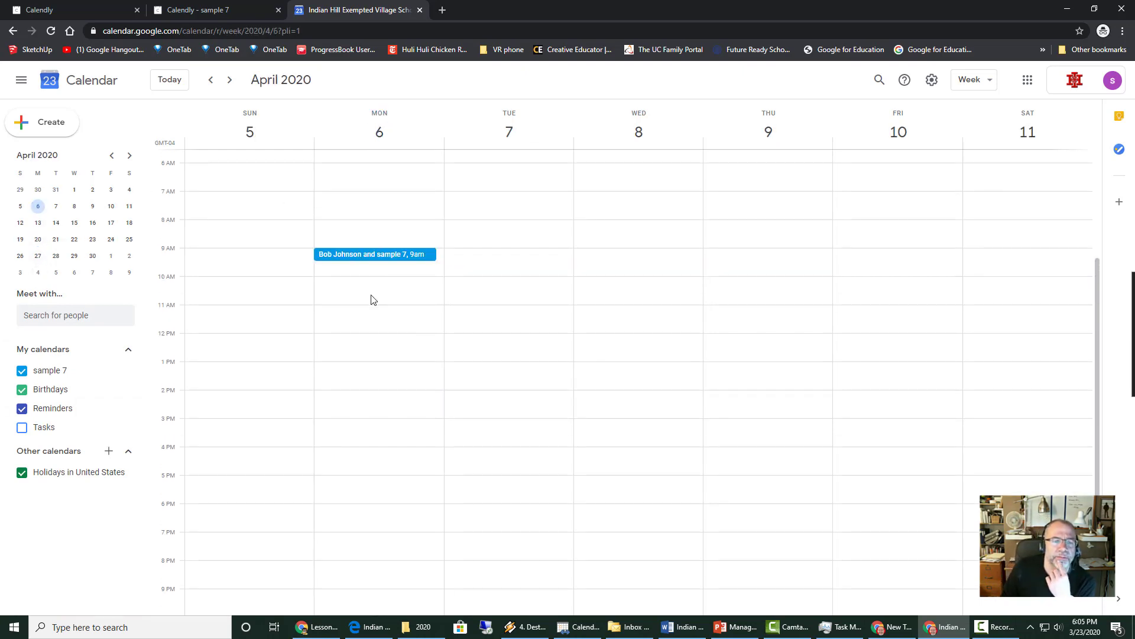
- Open the 9:00–9:10am conference event, highlight its Phone Call answer, then close the details
click(352, 259)
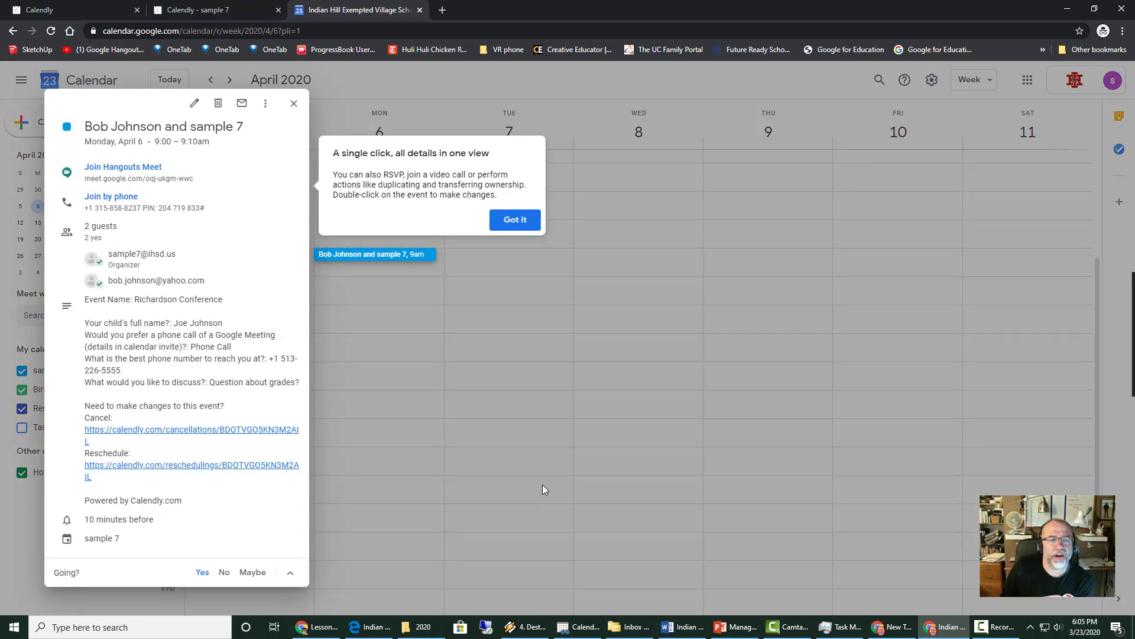
click(509, 223)
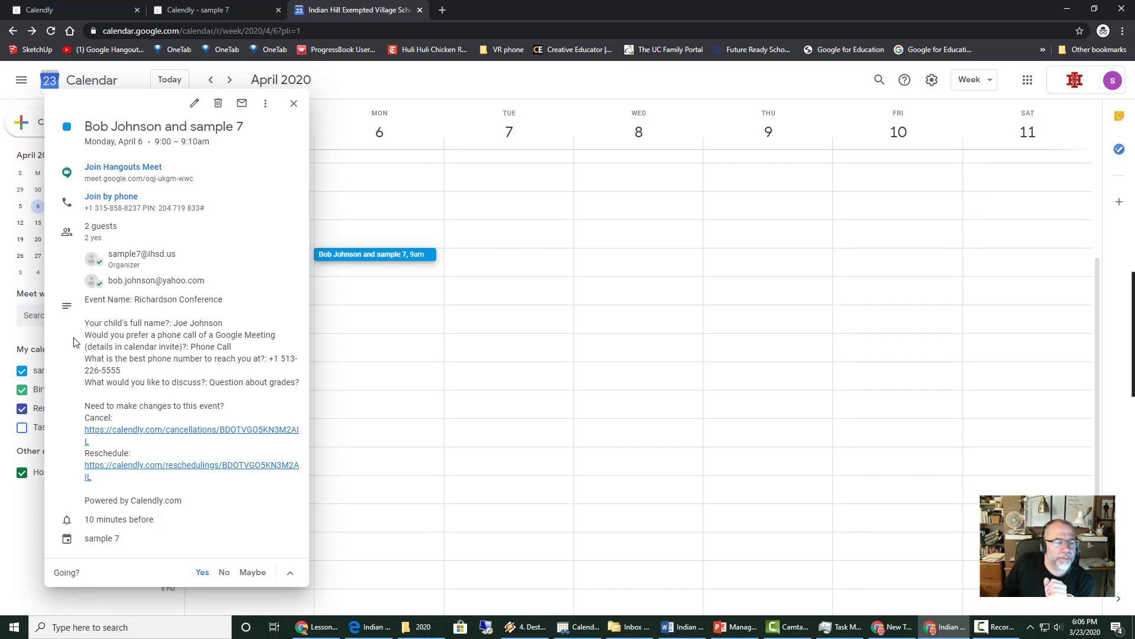
drag(191, 346, 247, 352)
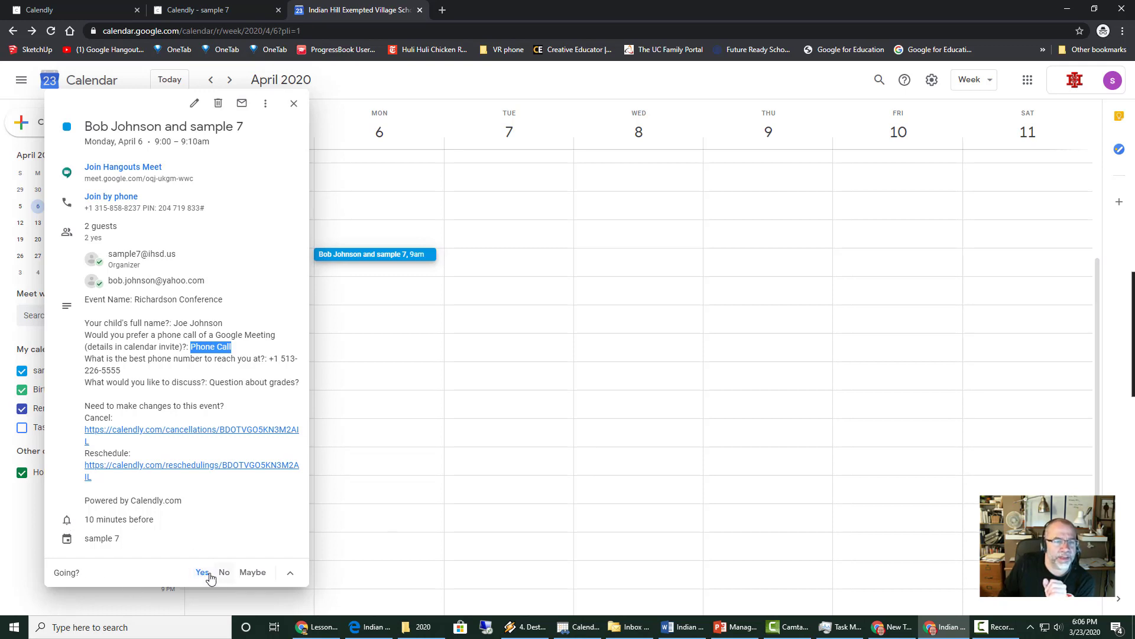
click(295, 107)
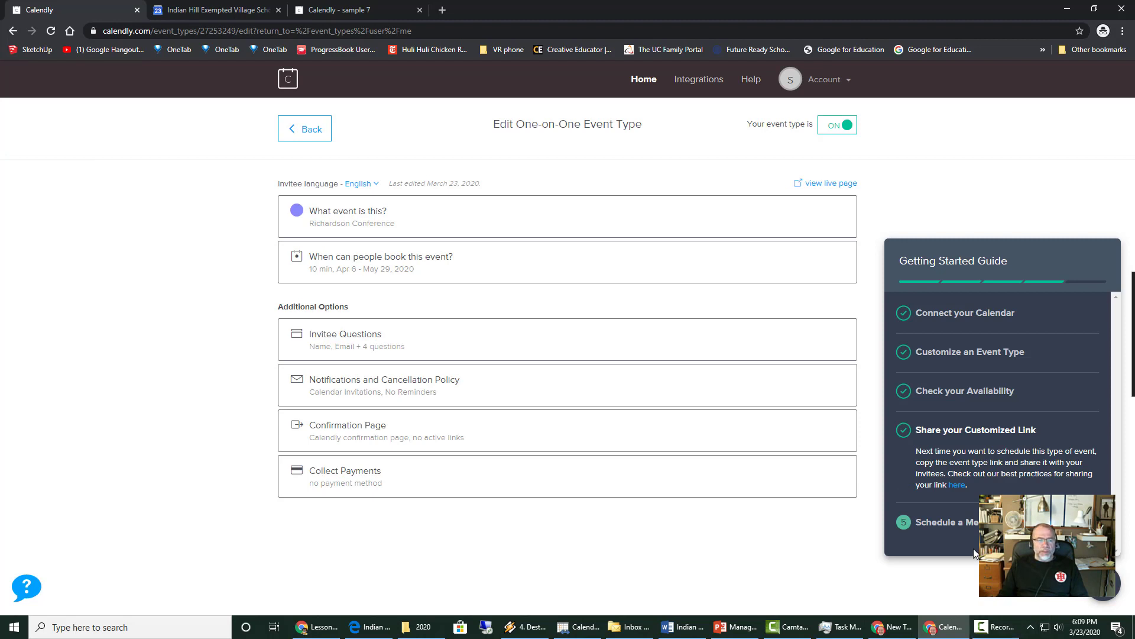
- Go back to Calendly Home and copy the Richardson Conference link
click(644, 81)
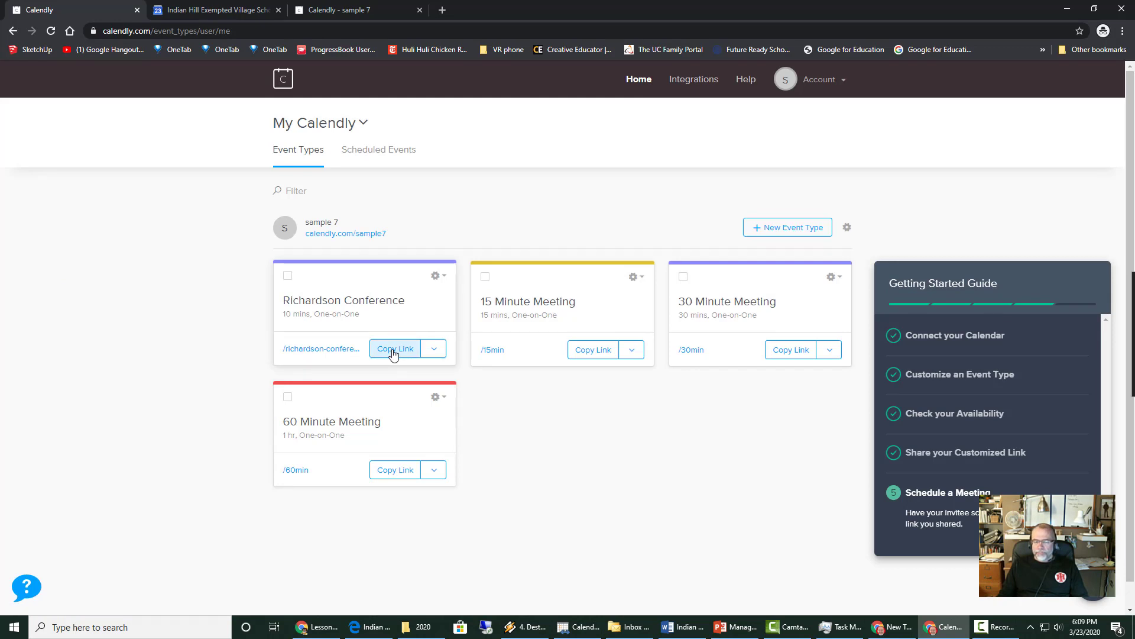
click(394, 354)
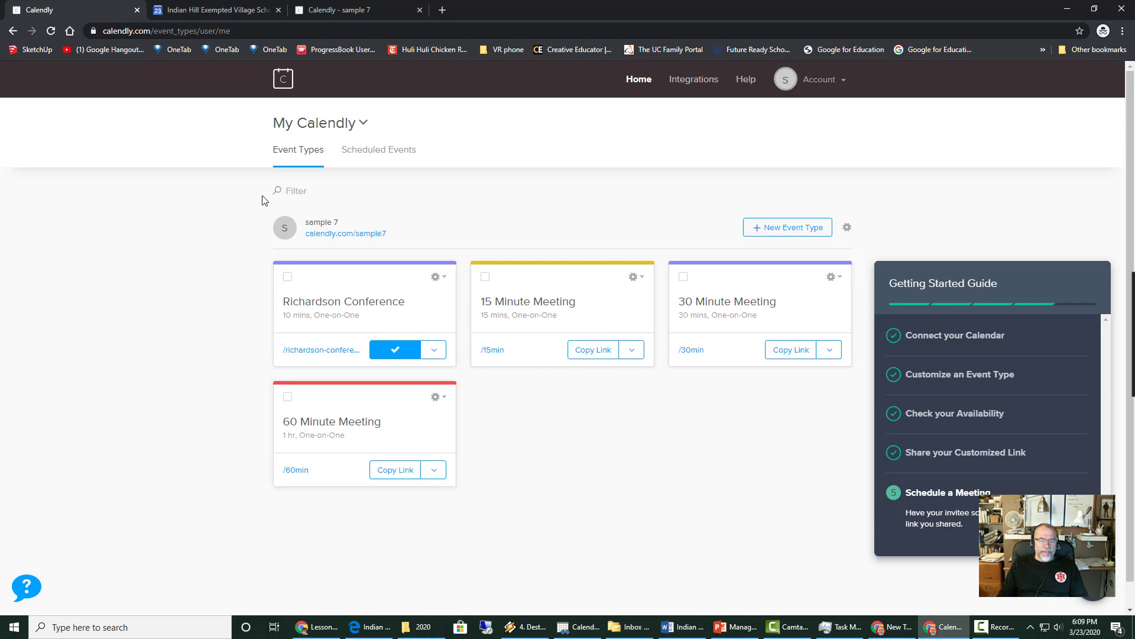
- Paste the copied booking link into a new tab and view April 6's 9:10–9:50am slots
click(442, 10)
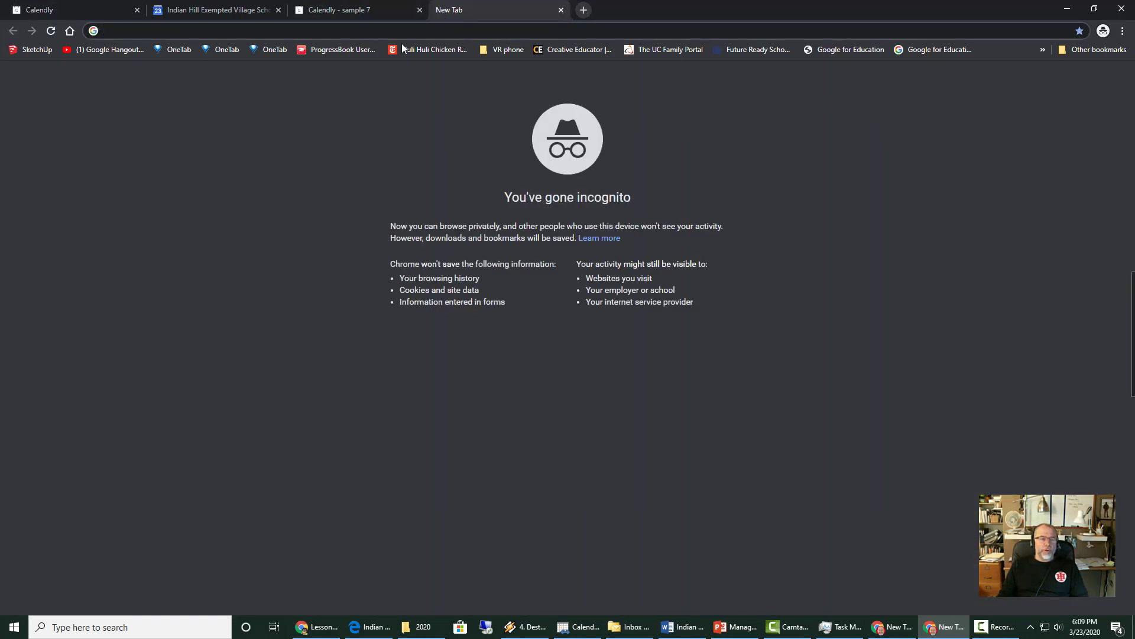
text(https://calendly.com/sample7/richardson-conference)
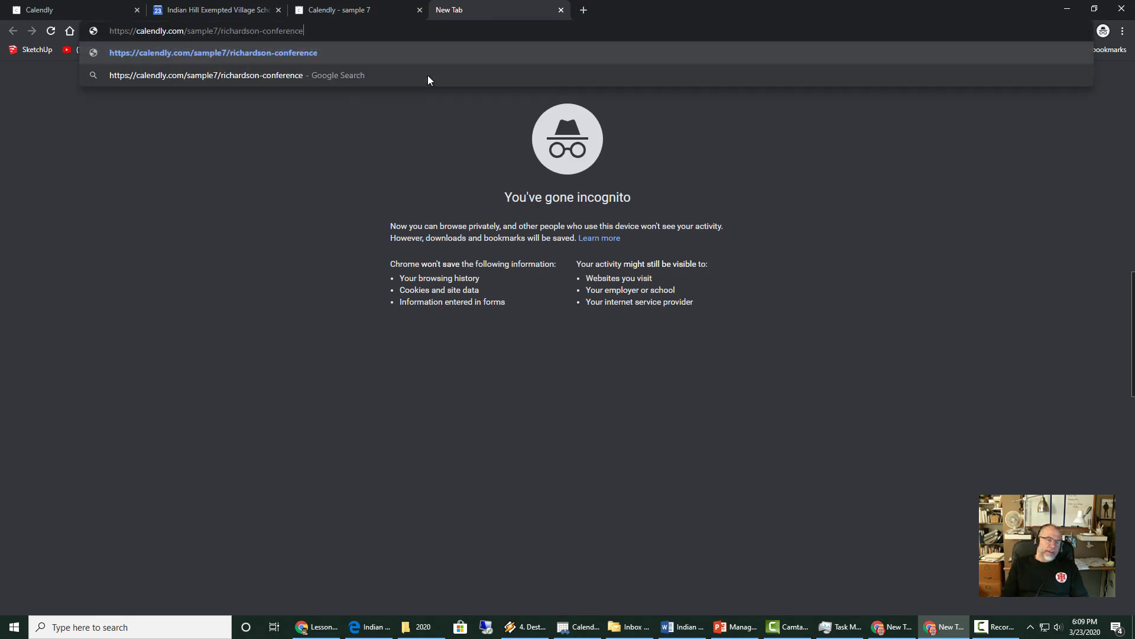
key(Return)
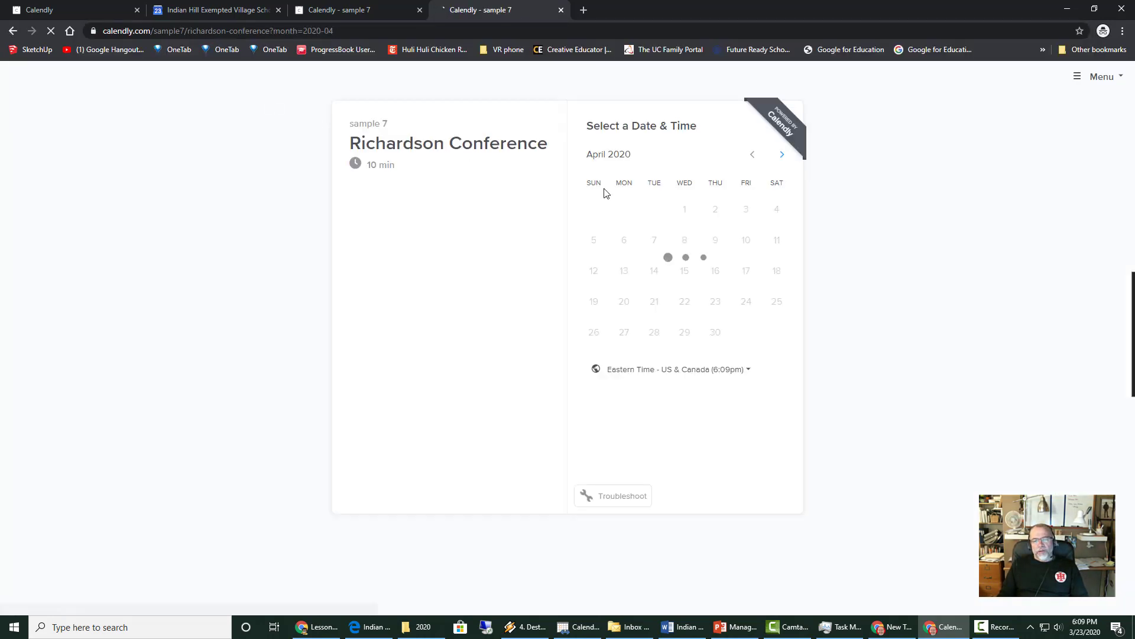
click(625, 240)
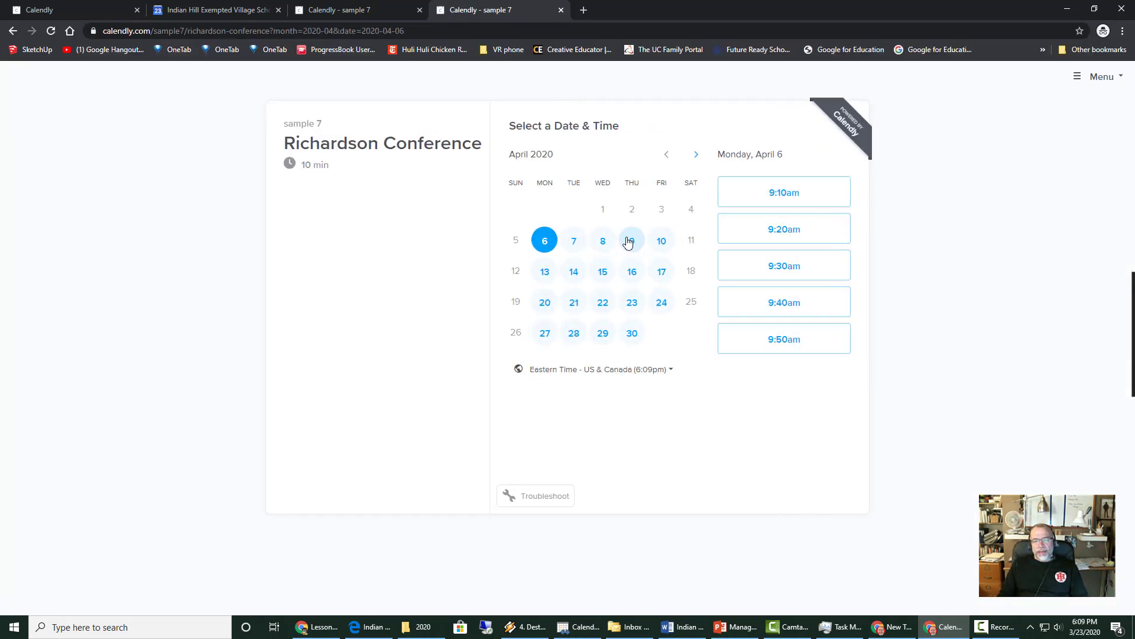